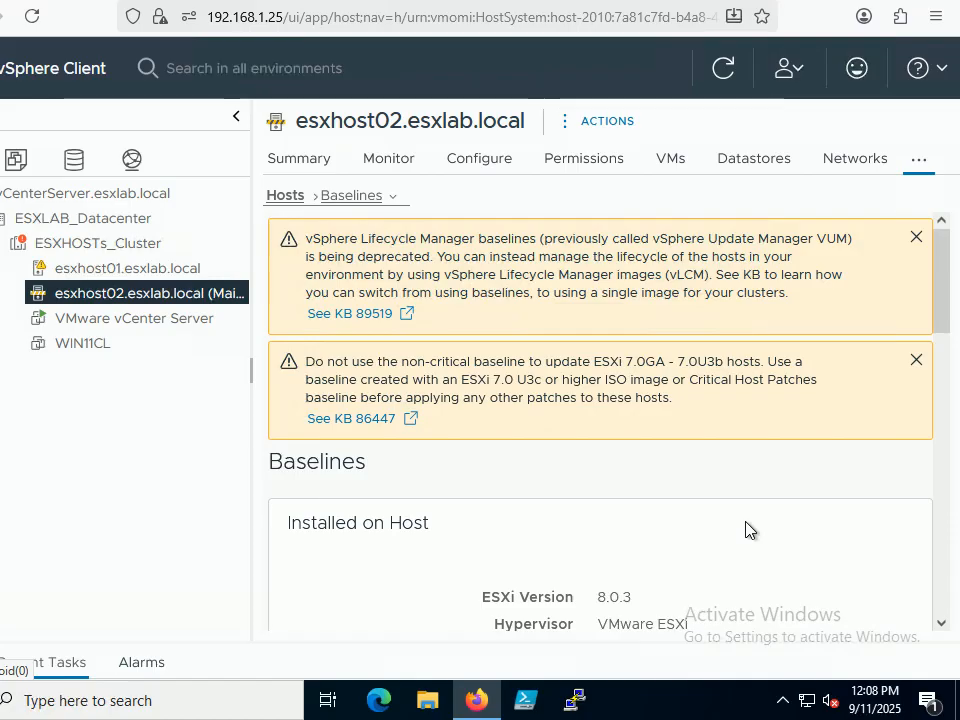
# Restore the remote session to a window and review the Step 298 instructions in the PowerPoint slide show.
pyautogui.scroll(-3, 750, 530)
pyautogui.scroll(3, 750, 530)
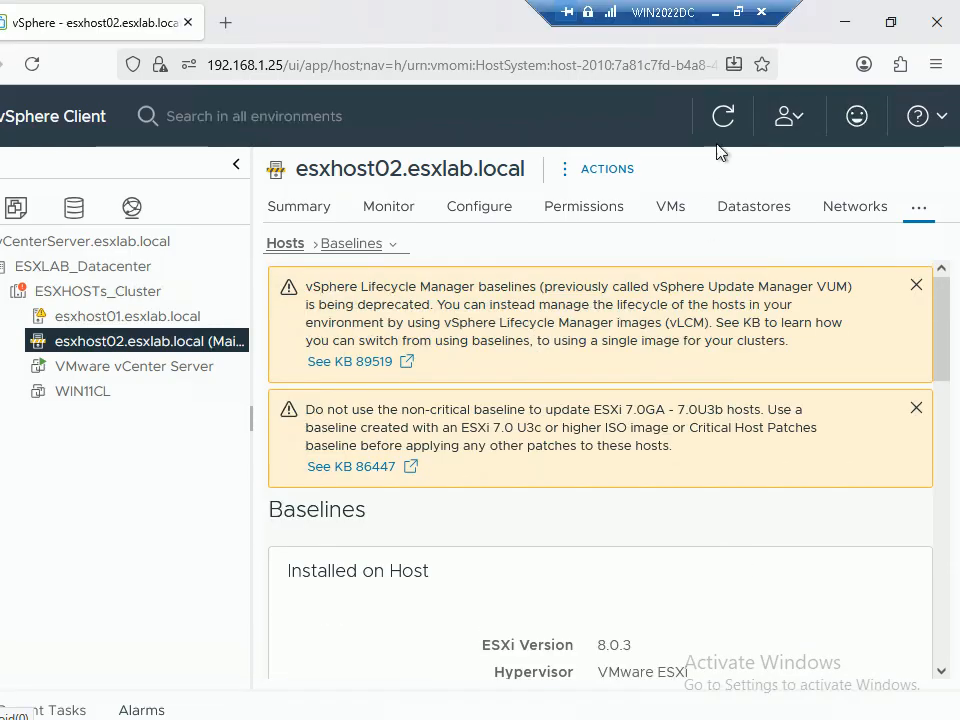
pyautogui.click(737, 12)
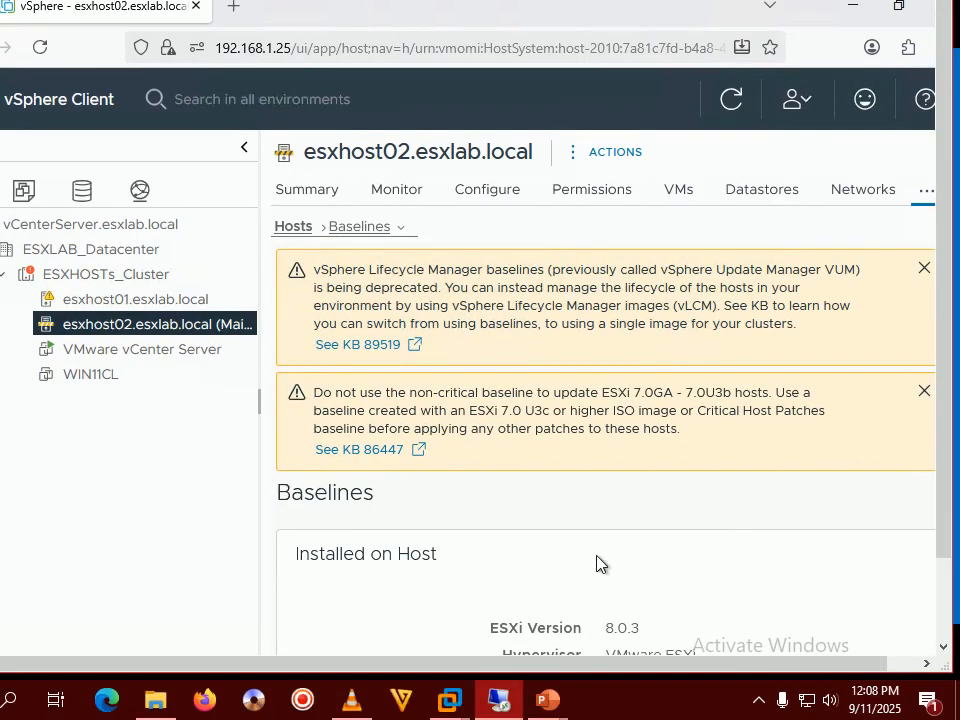
pyautogui.moveTo(552, 703)
pyautogui.click(690, 606)
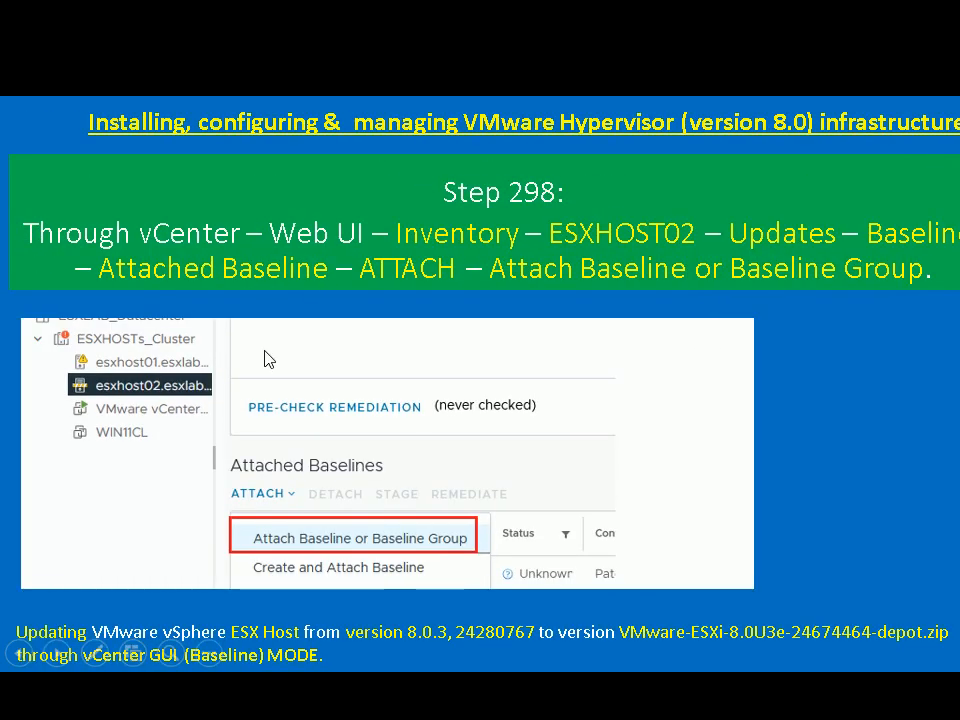
pyautogui.hotkey('alt', 'Tab')
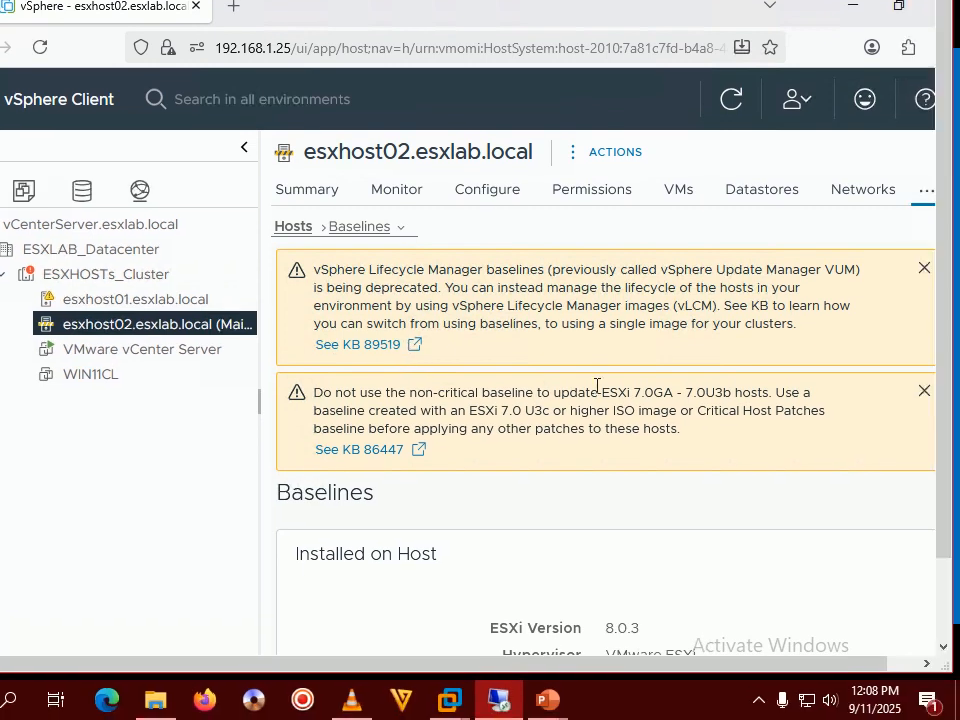
# Open the Attach Baseline or Baseline Group dialog for the attached baselines of esxhost02.esxlab.local.
pyautogui.scroll(-4, 648, 390)
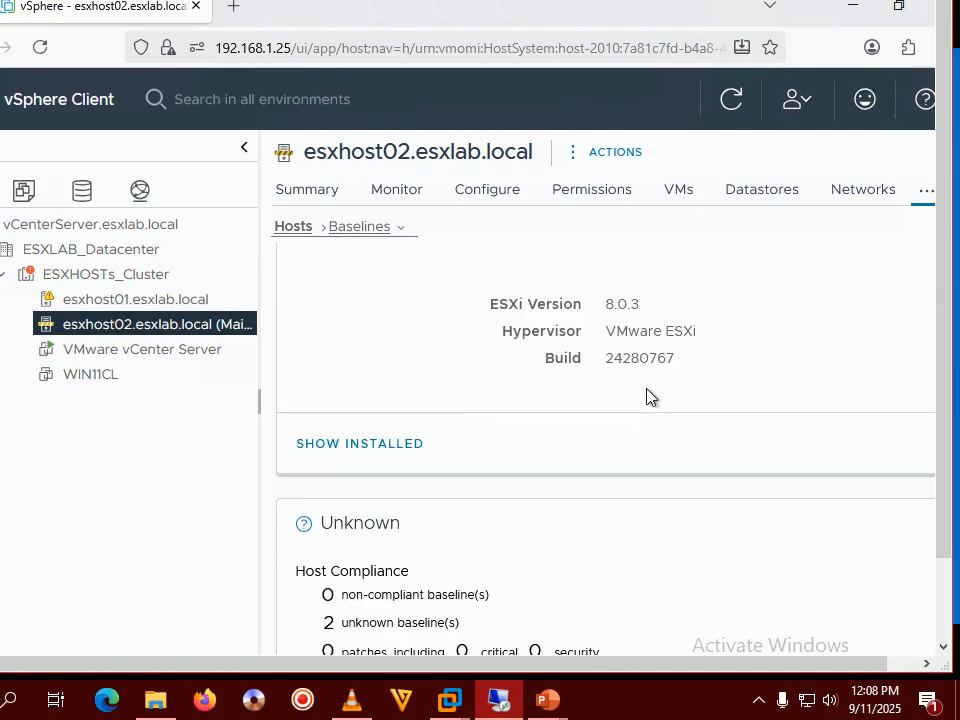
pyautogui.scroll(-1, 647, 392)
pyautogui.scroll(-2, 647, 392)
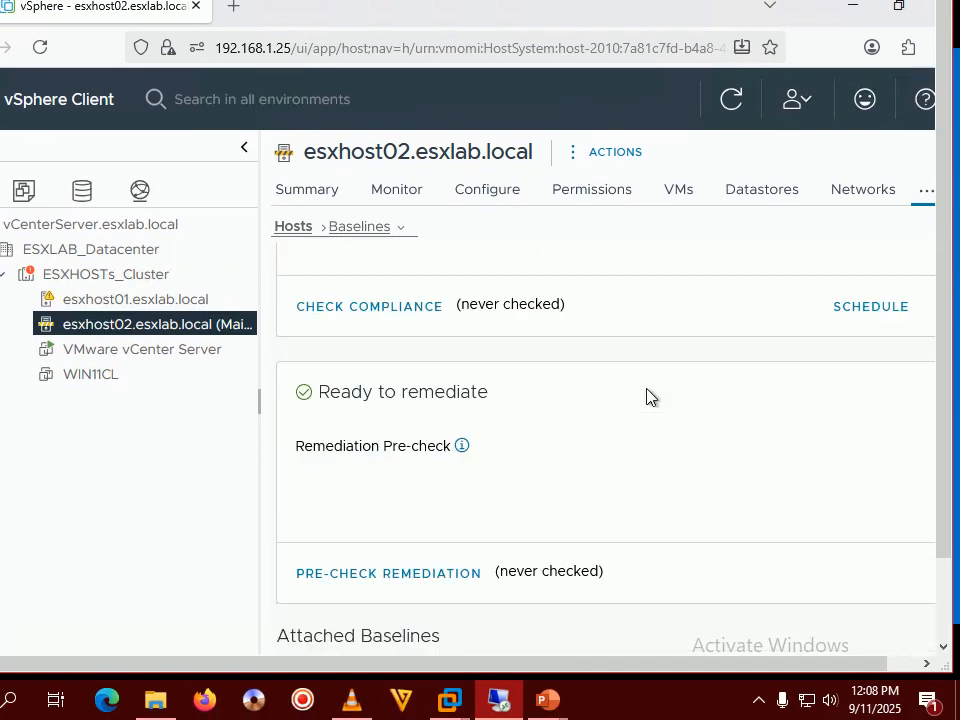
pyautogui.scroll(-2, 647, 397)
pyautogui.scroll(-1, 647, 397)
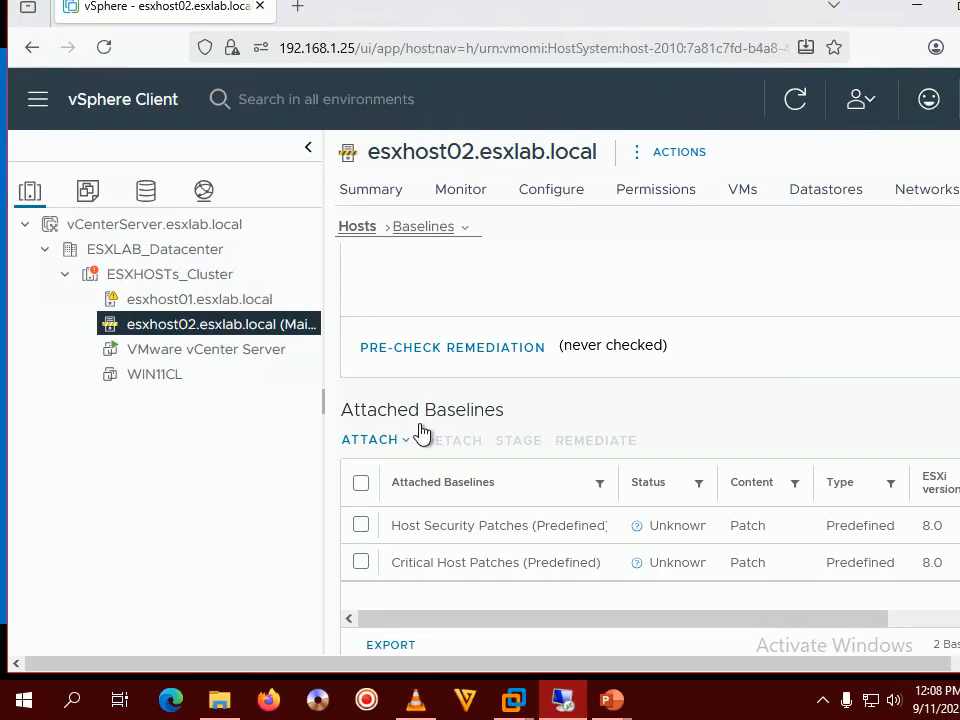
pyautogui.click(404, 448)
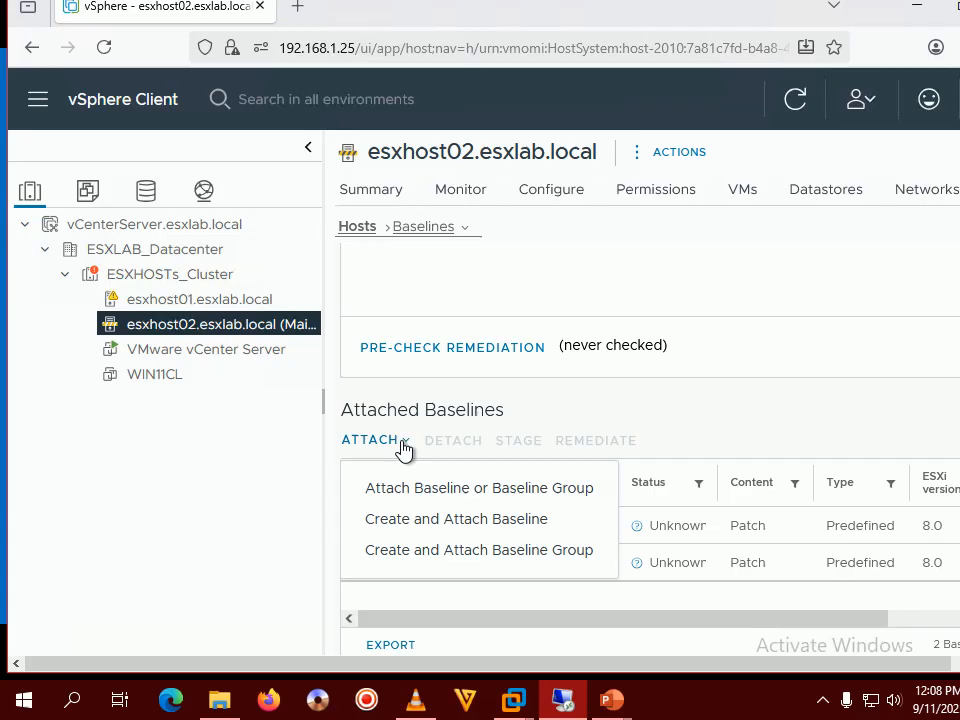
pyautogui.click(474, 498)
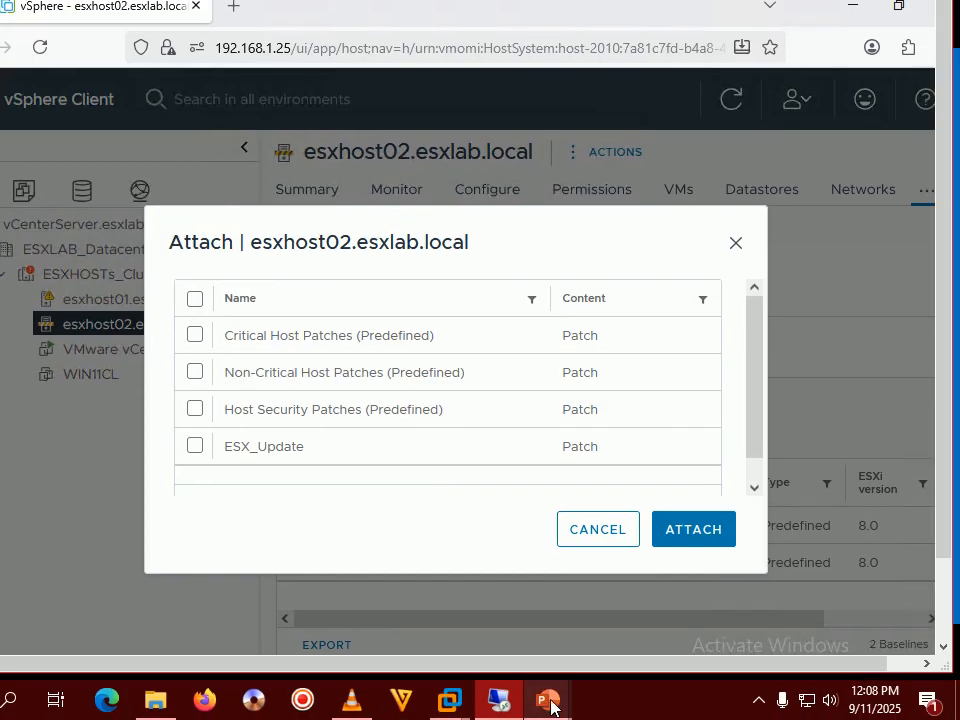
# Switch to the PowerPoint slide show and advance it to Step 299.
pyautogui.moveTo(549, 702)
pyautogui.click(563, 666)
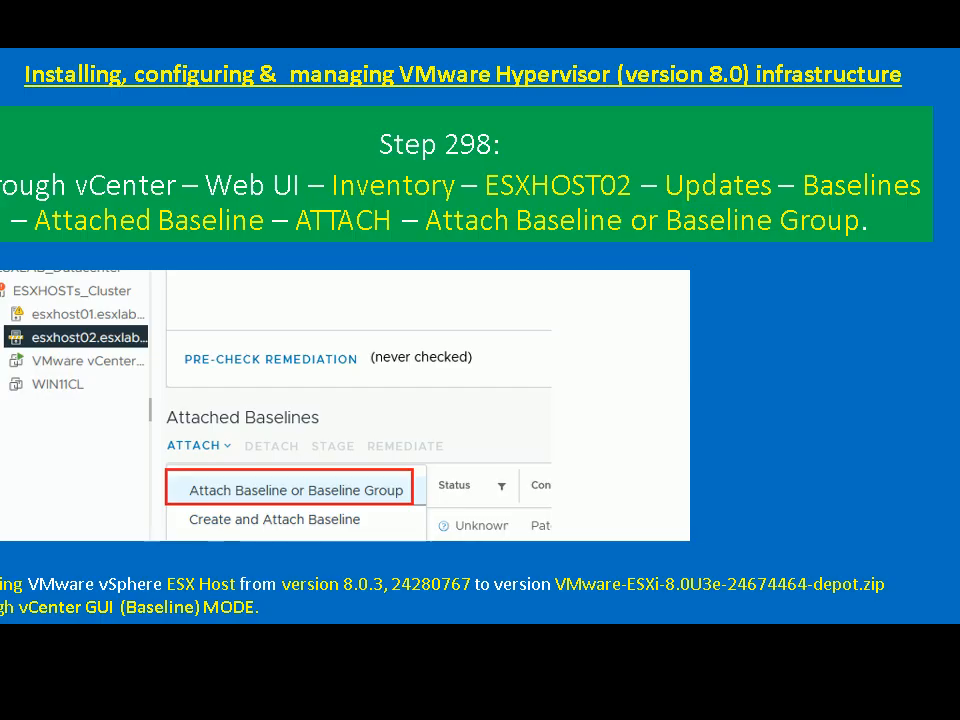
pyautogui.press('Right')
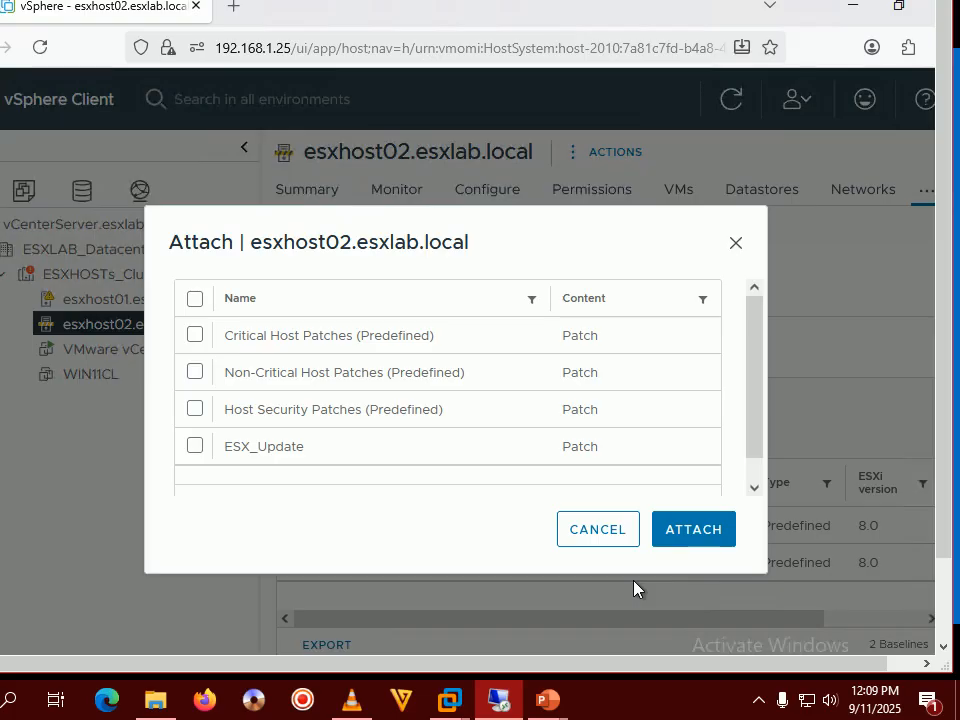
# In the vSphere Client, attach the ESX_Update baseline to esxhost02.esxlab.local and narrow the inventory pane.
pyautogui.click(260, 449)
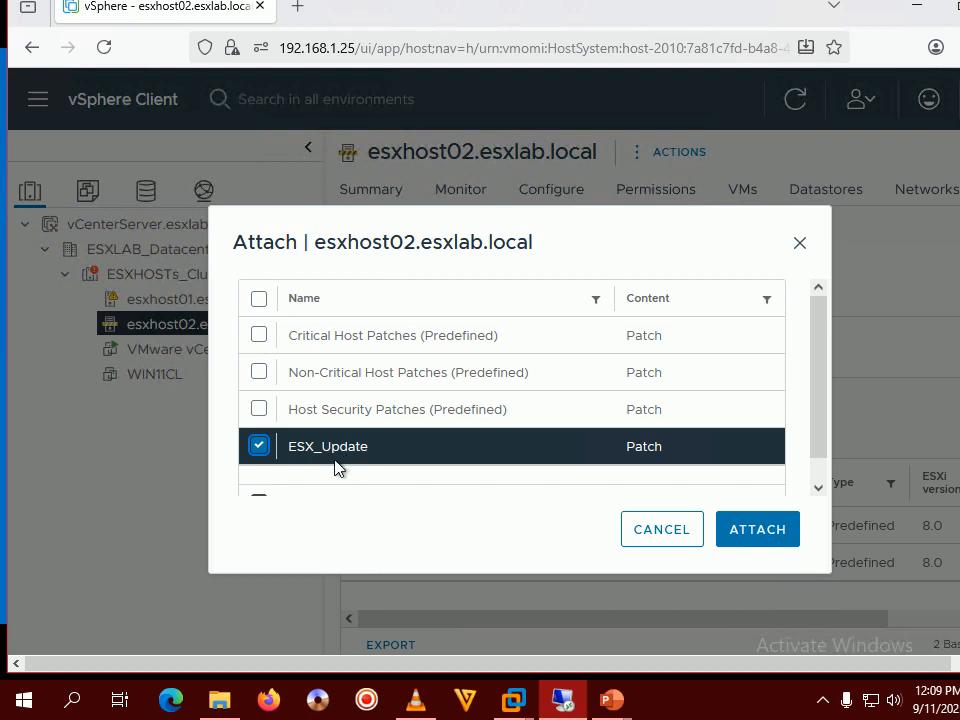
pyautogui.click(750, 529)
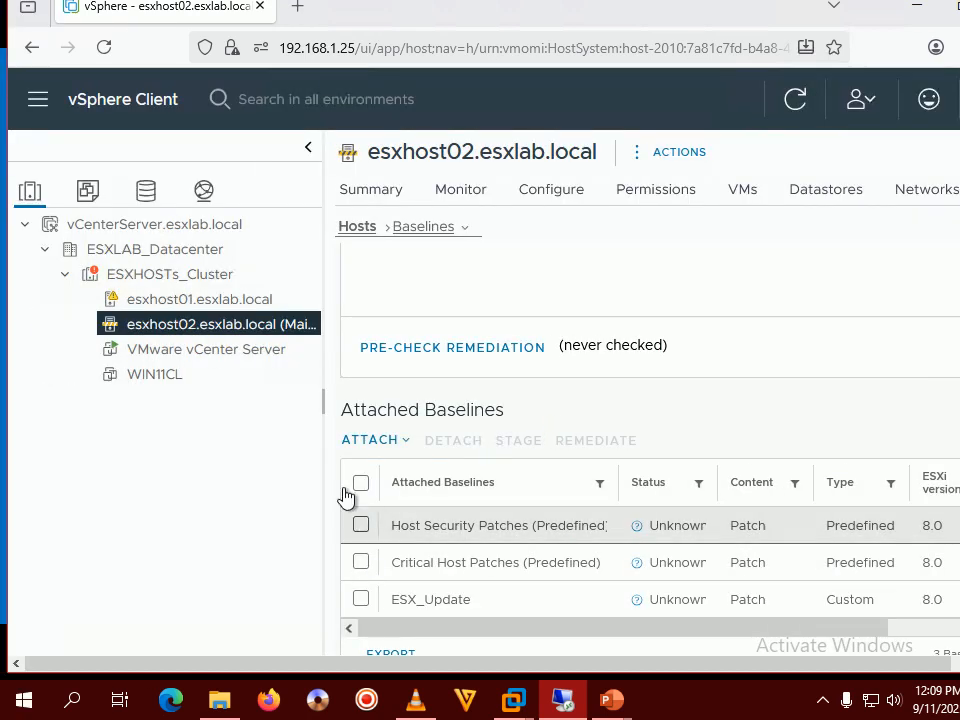
pyautogui.moveTo(257, 411); pyautogui.dragTo(133, 409)
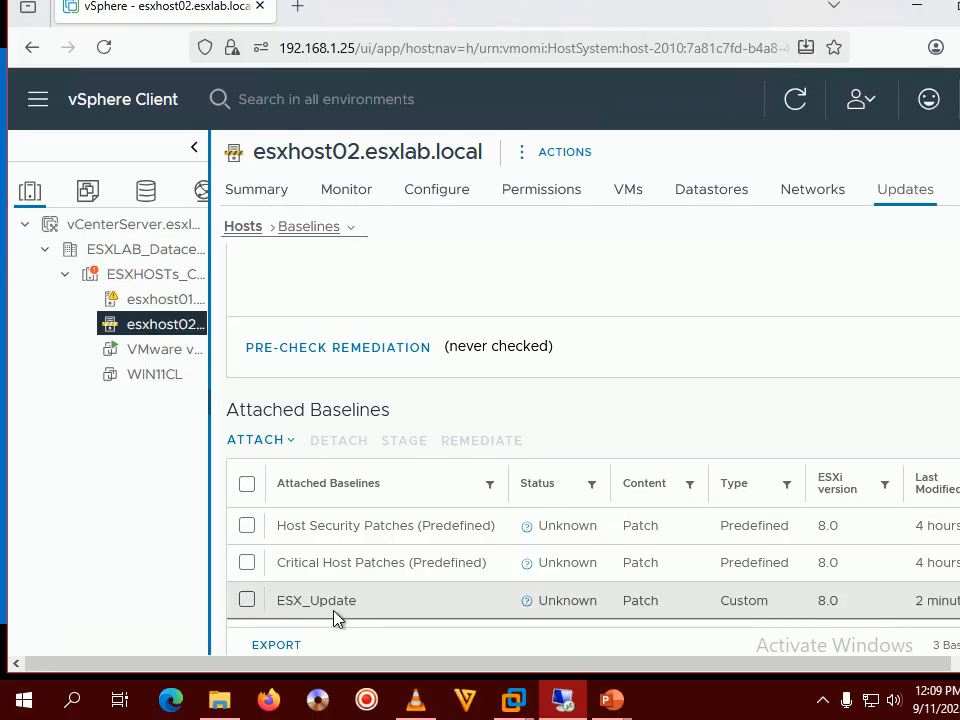
# Switch to the PowerPoint slide show and advance it to Step 300.
pyautogui.moveTo(610, 700)
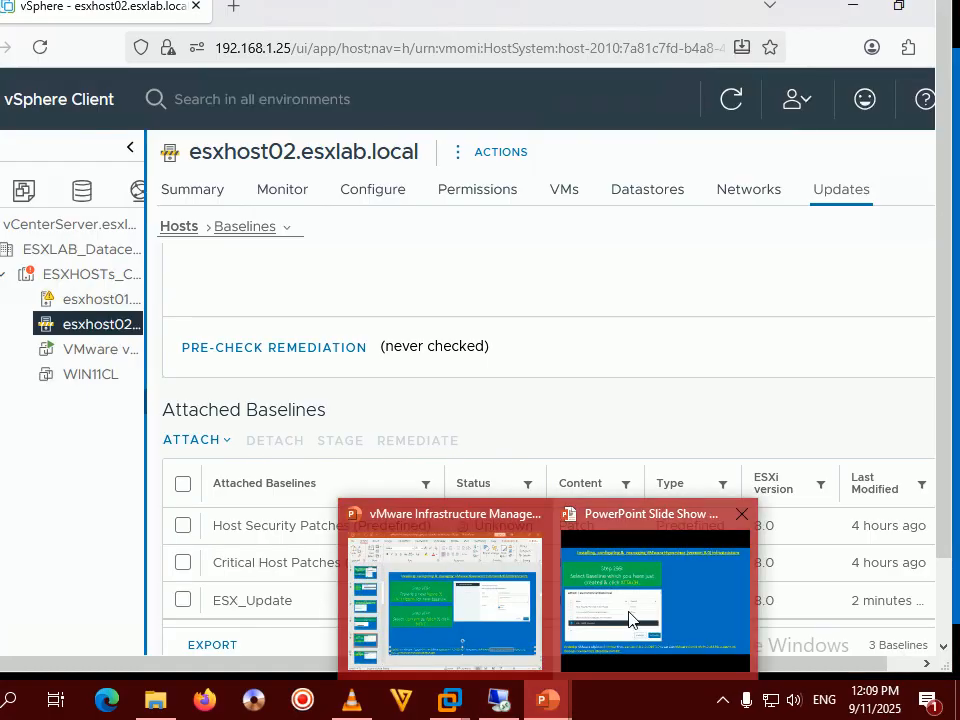
pyautogui.click(630, 620)
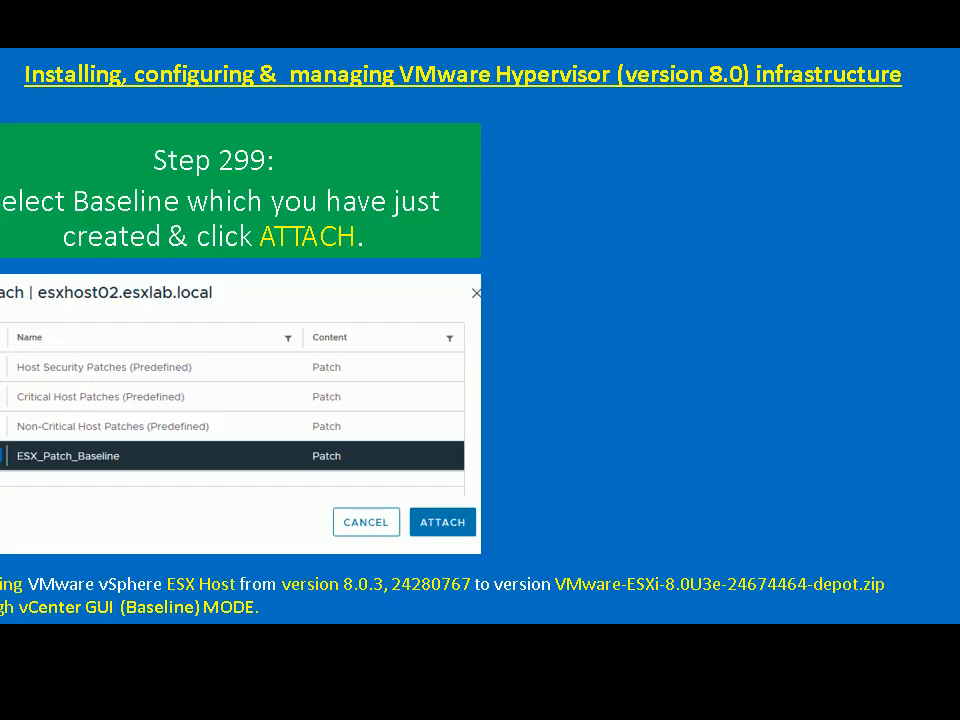
pyautogui.press('Right')
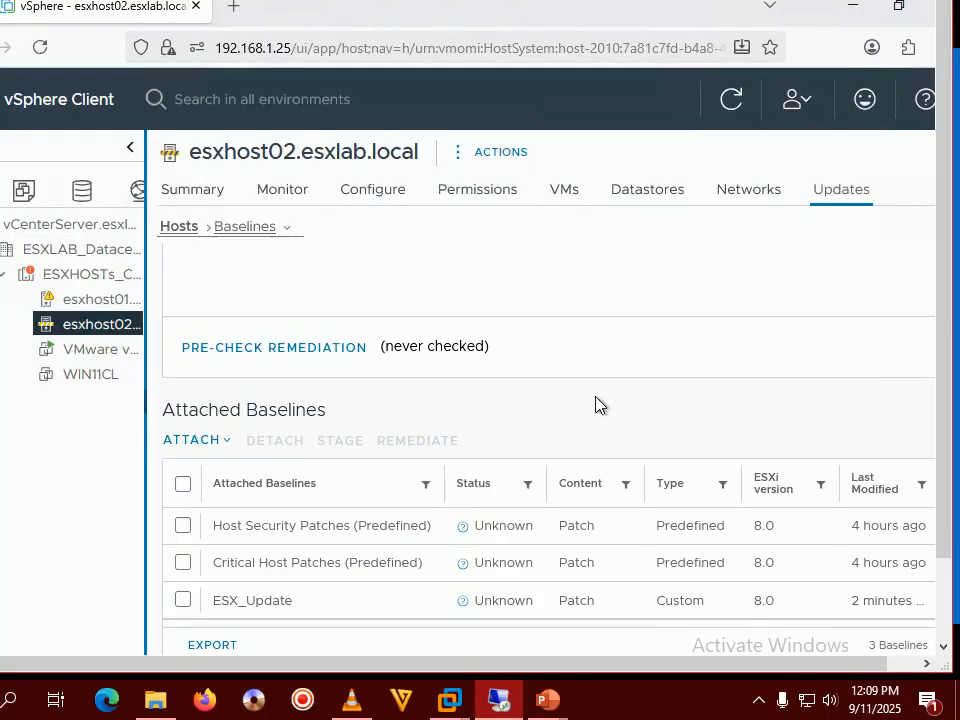
# In the vSphere Client, check the compliance of esxhost02.esxlab.local against its attached baselines and highlight the compliance status heading.
pyautogui.scroll(5, 595, 404)
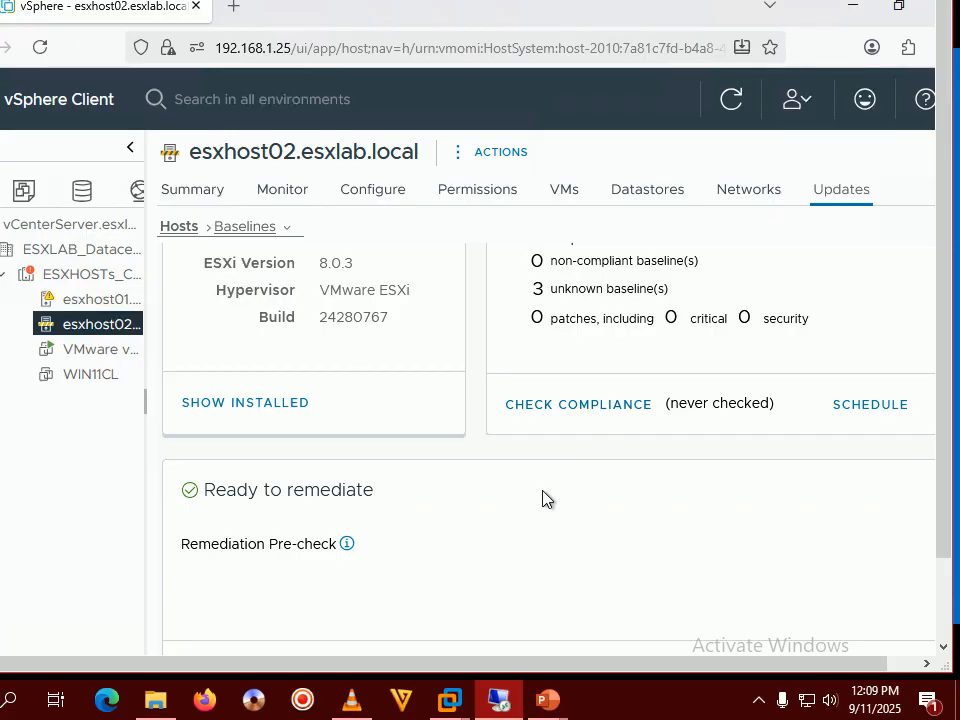
pyautogui.scroll(2, 545, 499)
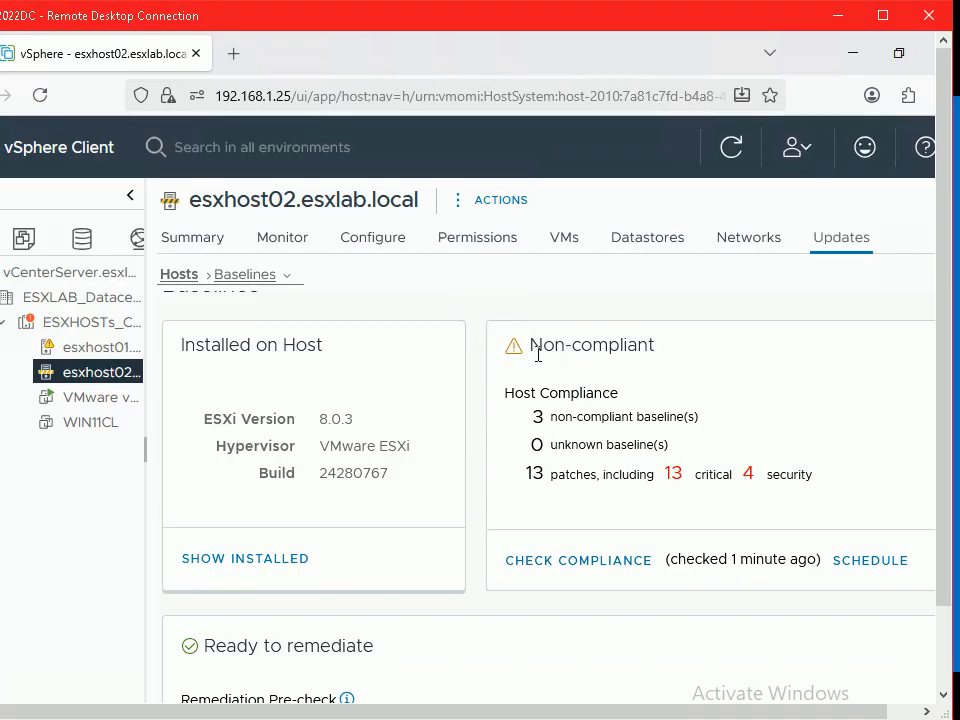
pyautogui.moveTo(530, 345); pyautogui.dragTo(660, 350)
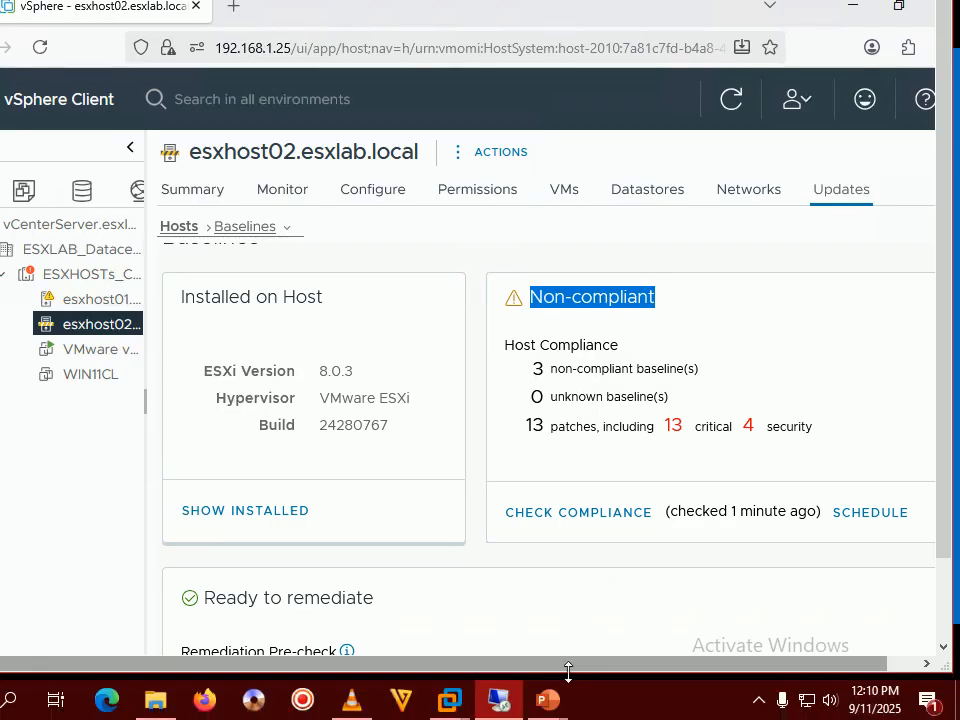
# Switch to the PowerPoint slide show and advance it to Step 301.
pyautogui.click(548, 702)
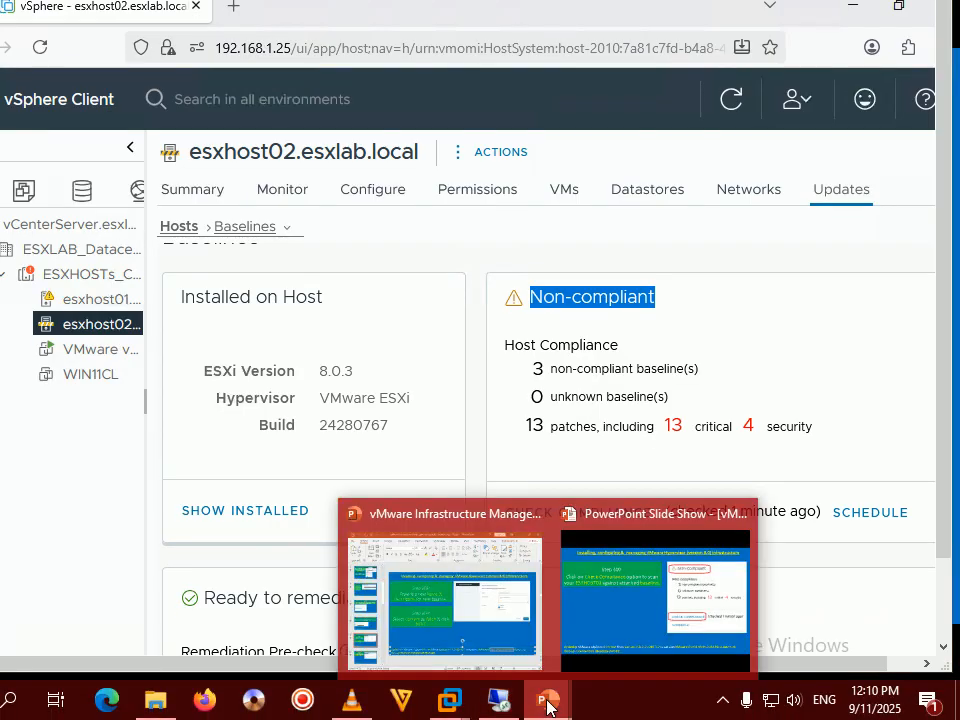
pyautogui.click(661, 578)
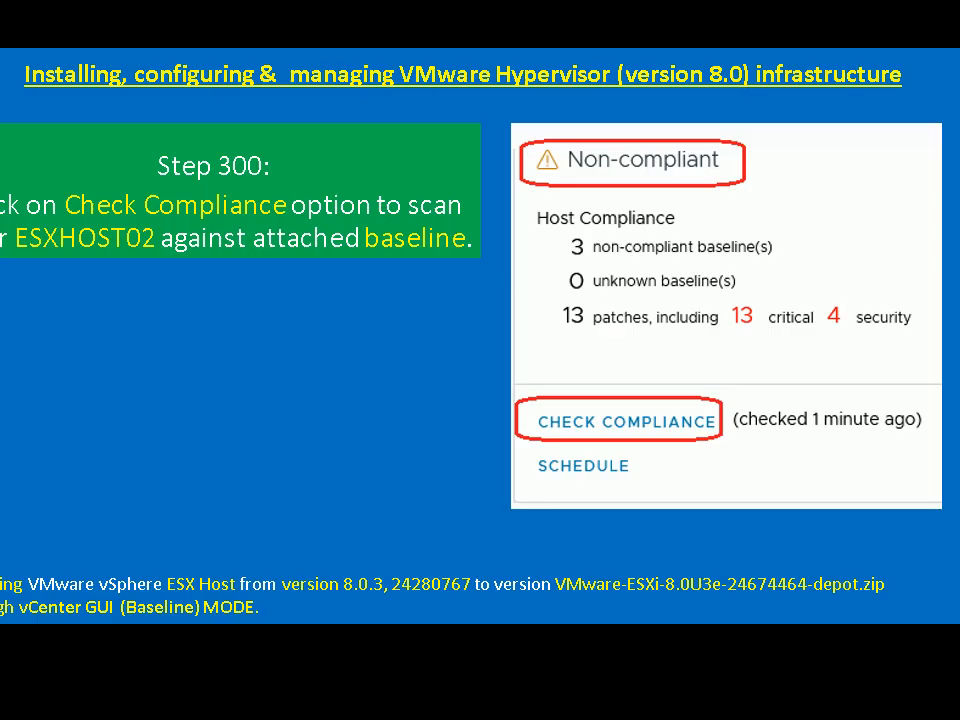
pyautogui.press('Right')
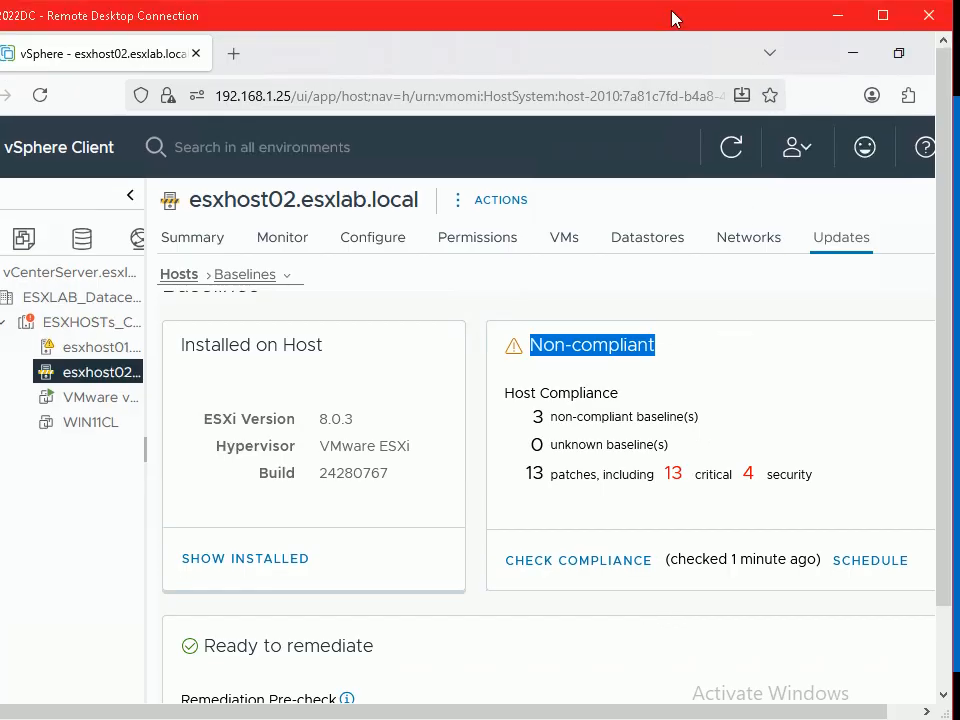
# Show the remote session full screen and open the Remediate dialog of esxhost02.esxlab.local for the ESX_Update baseline.
pyautogui.doubleClick(672, 17)
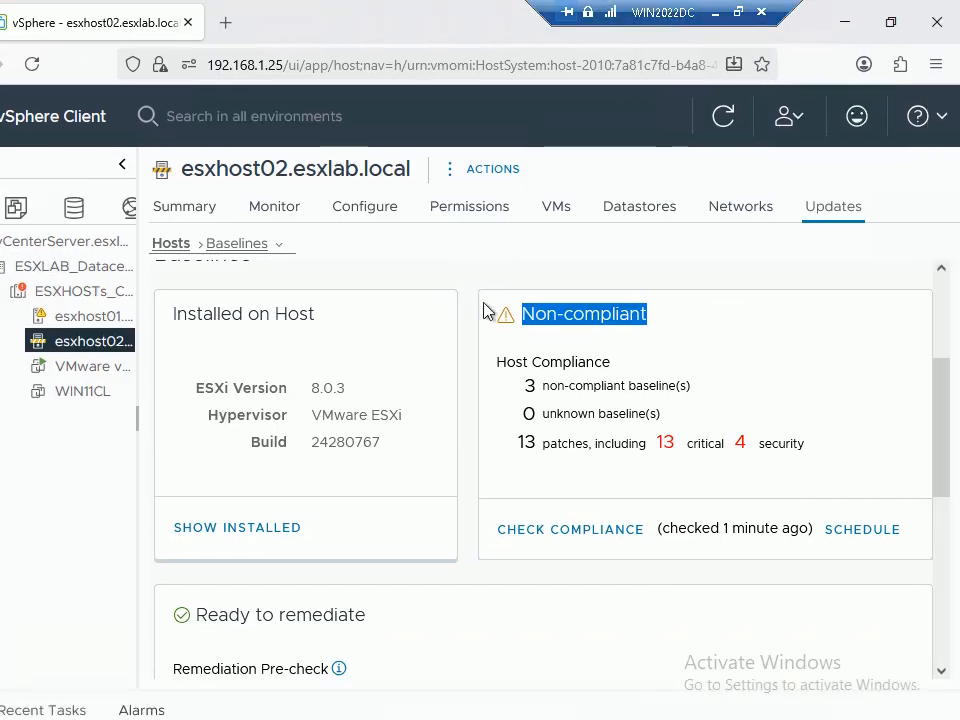
pyautogui.scroll(-3, 484, 325)
pyautogui.scroll(-2, 481, 327)
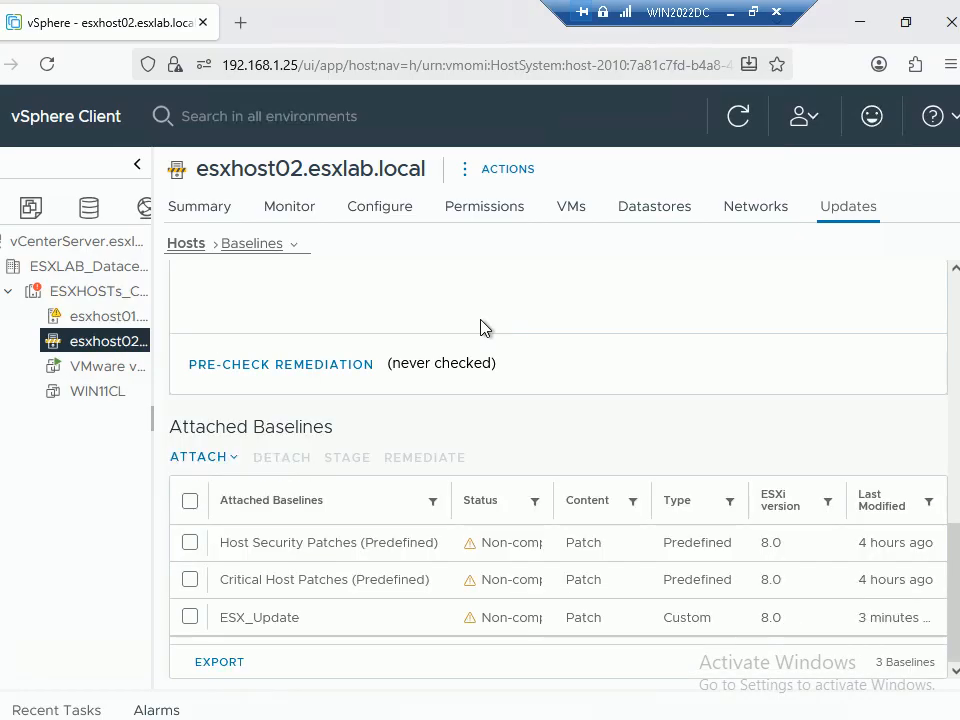
pyautogui.click(190, 617)
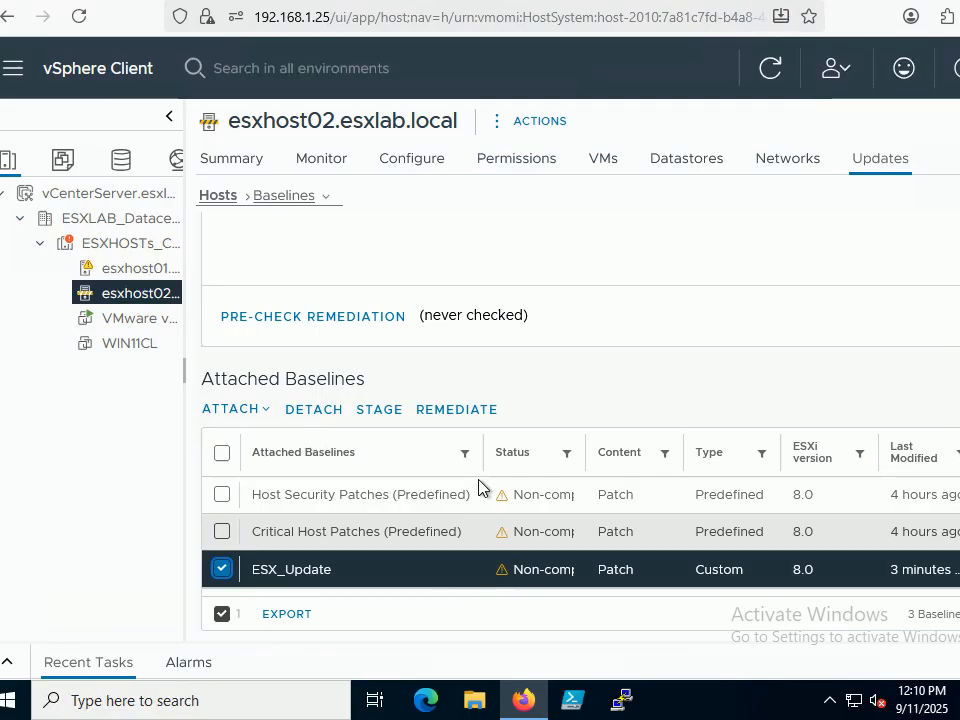
pyautogui.click(481, 413)
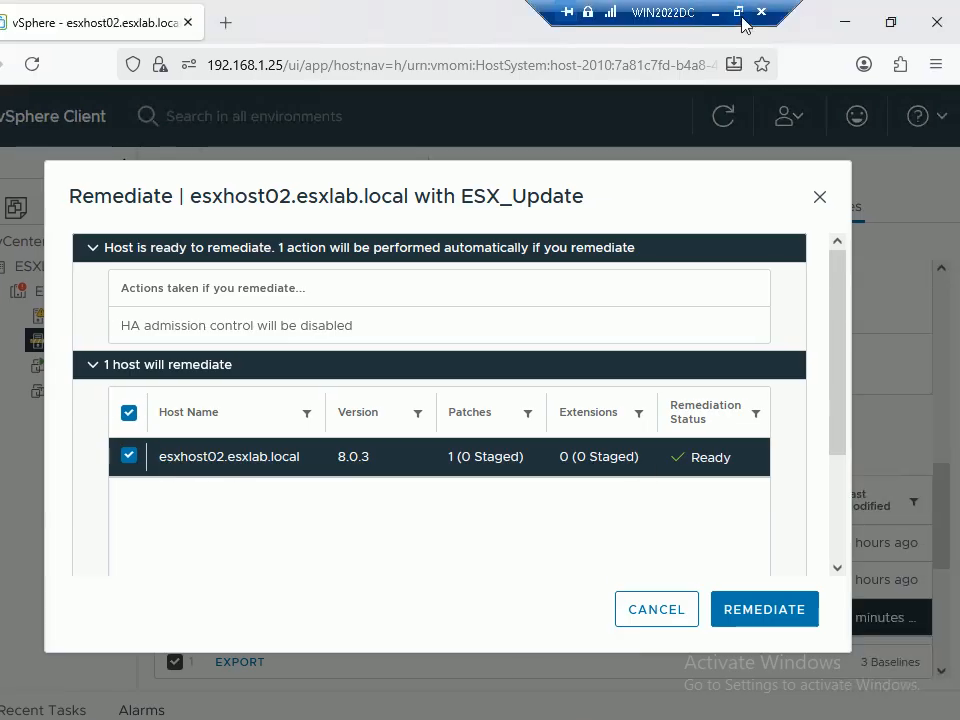
# Advance the PowerPoint slide show to Step 302 and start remediating esxhost02.esxlab.local with ESX_Update in the vSphere Client.
pyautogui.click(741, 17)
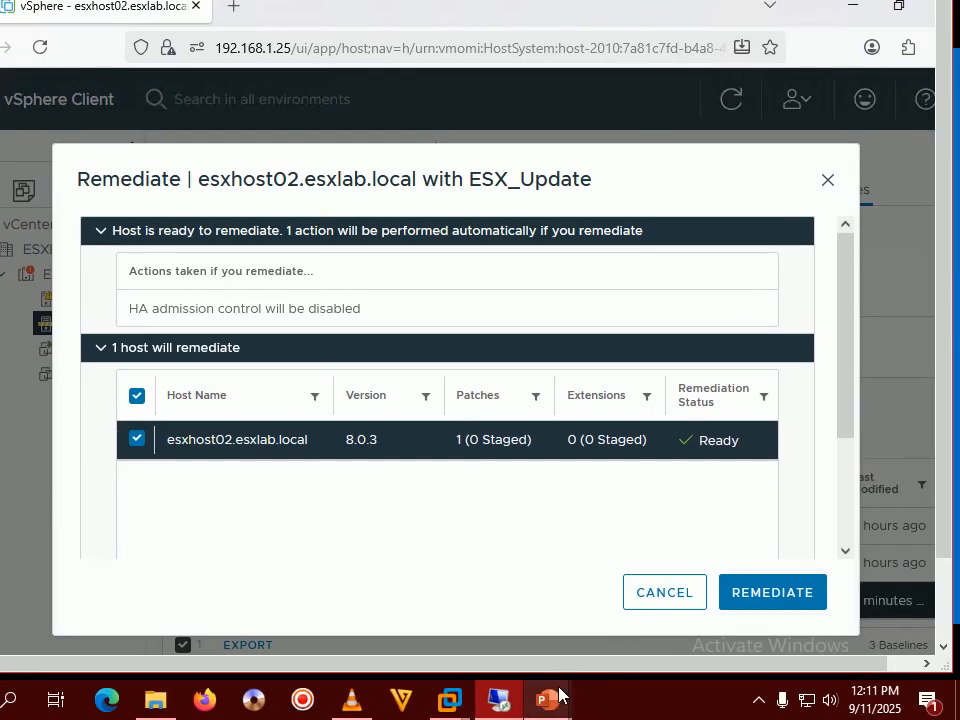
pyautogui.moveTo(560, 695)
pyautogui.click(650, 610)
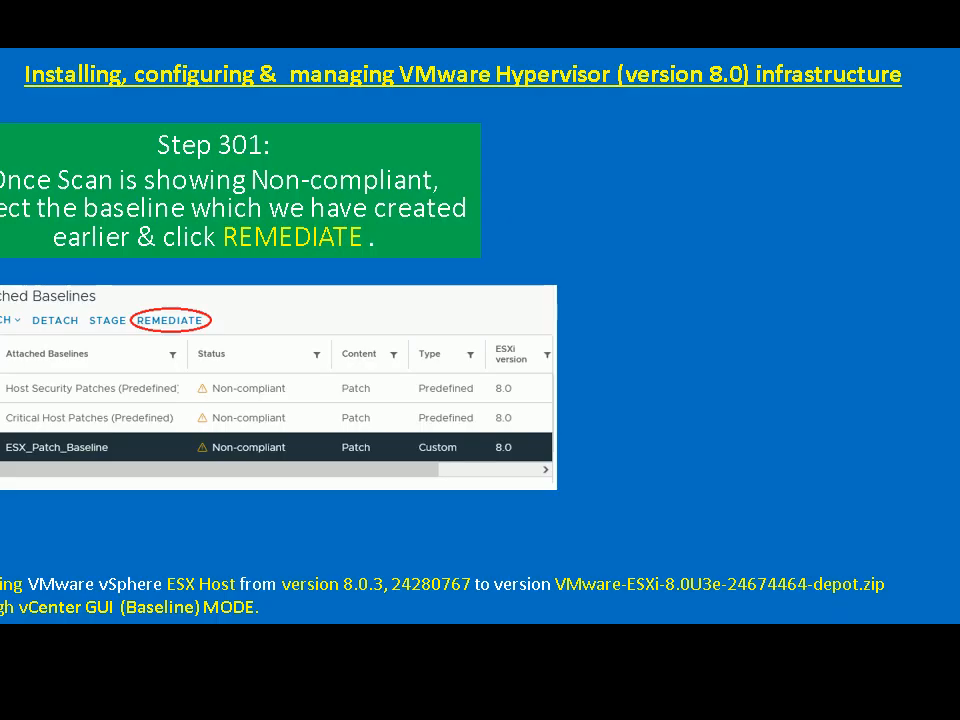
pyautogui.press('Right')
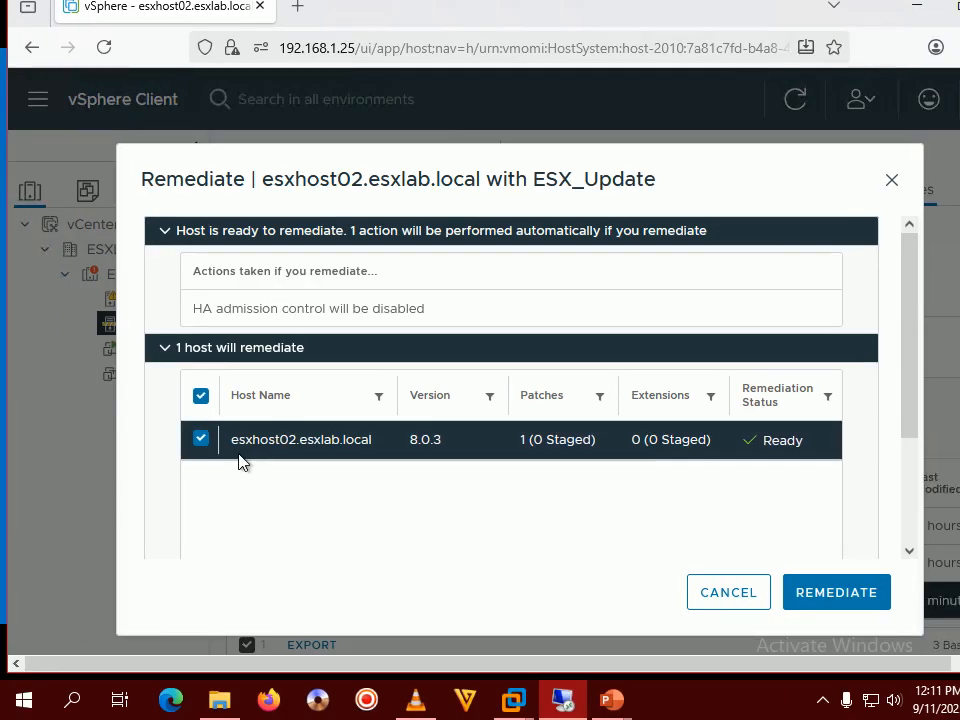
pyautogui.click(829, 592)
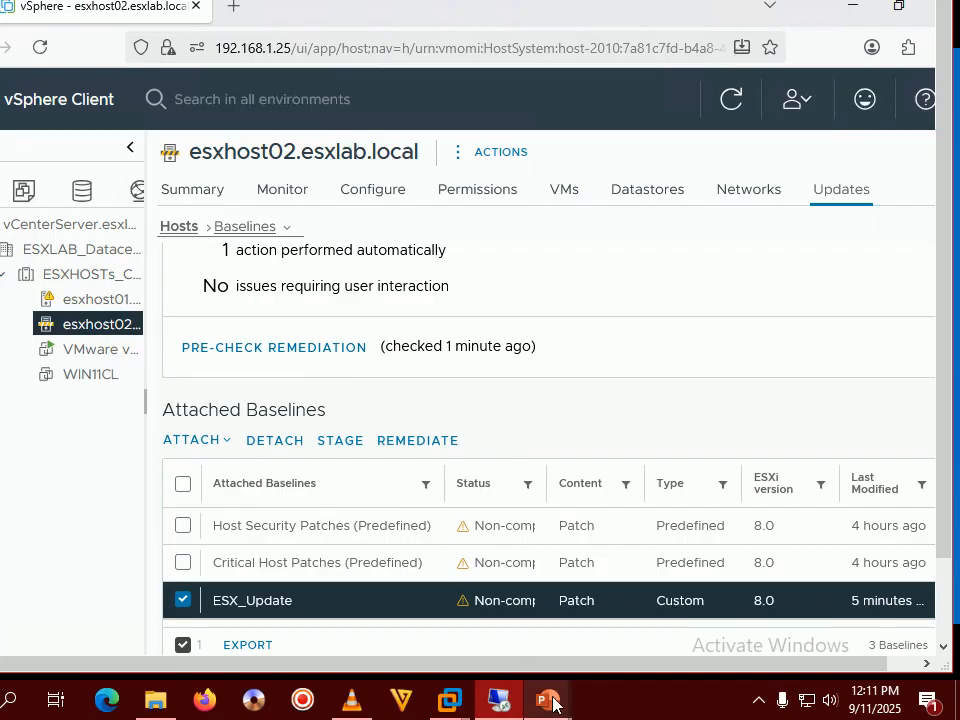
# Switch to the PowerPoint slide show and advance it to the slide after Step 302.
pyautogui.moveTo(548, 700)
pyautogui.click(637, 591)
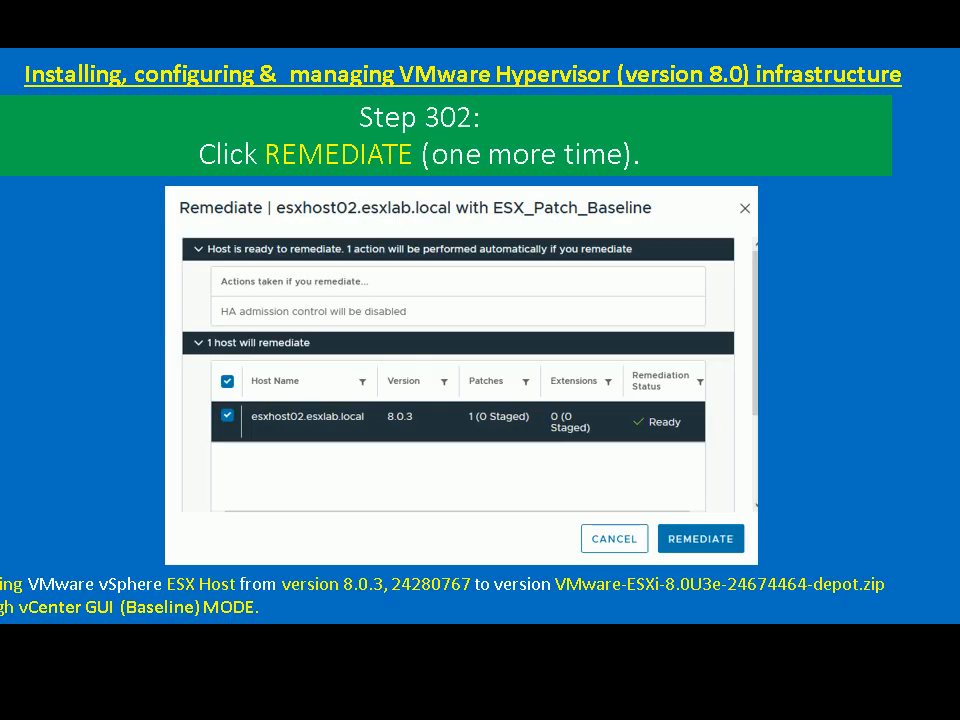
pyautogui.press('Right')
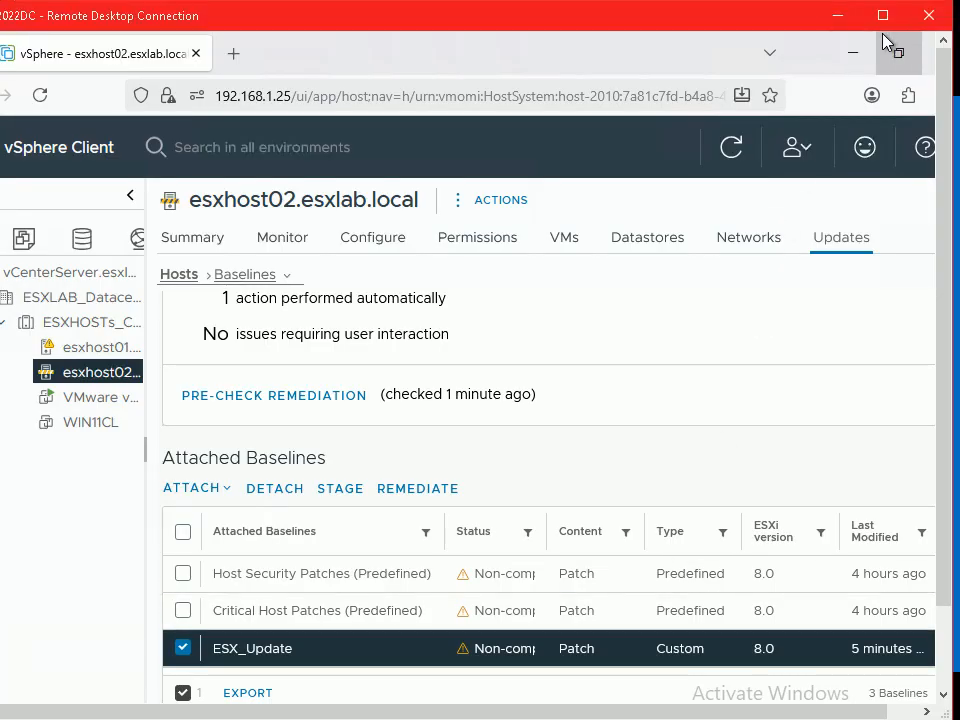
# Return to the vSphere Client full screen and widen the Status column of the Attached Baselines list.
pyautogui.click(883, 22)
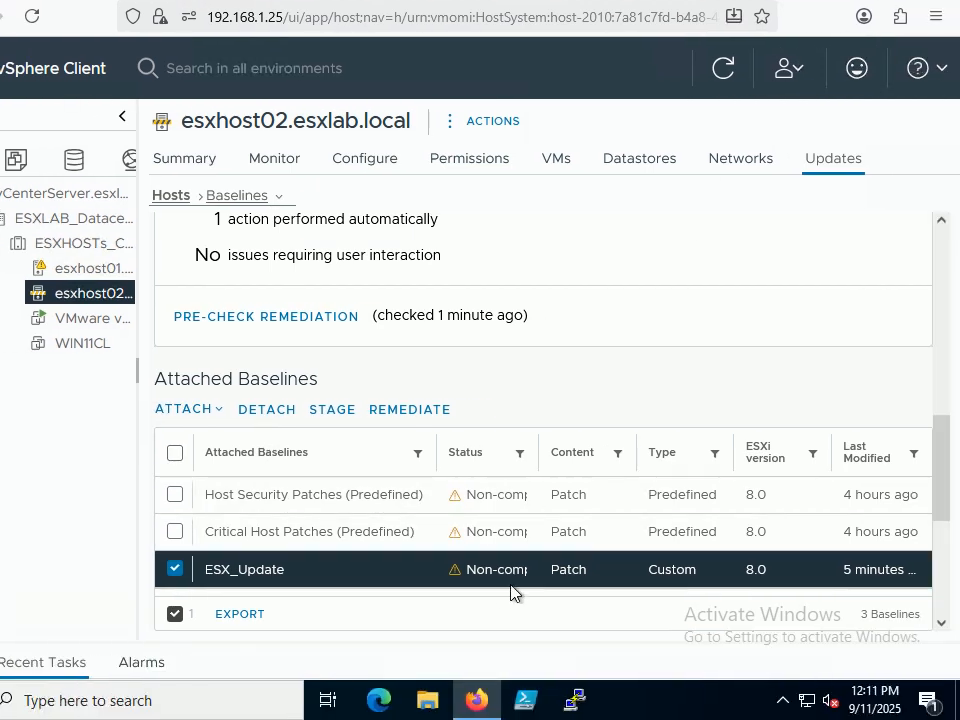
pyautogui.moveTo(584, 460); pyautogui.dragTo(596, 456)
pyautogui.scroll(-1, 530, 492)
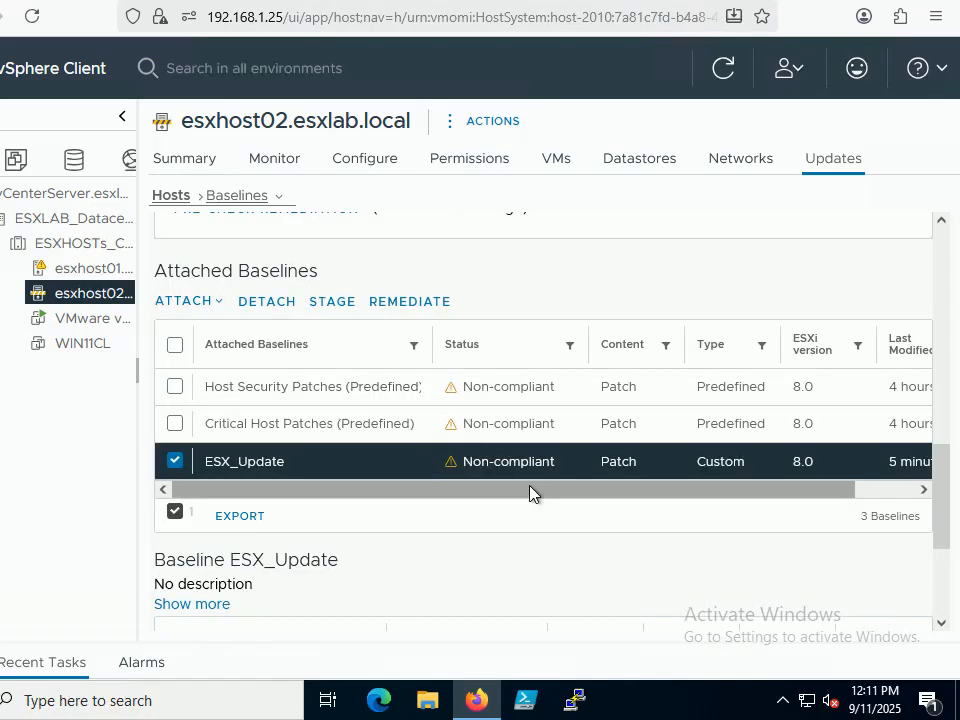
# Highlight the update's status in the ESX_Update baseline details and take the remote session out of full screen.
pyautogui.scroll(-1, 530, 492)
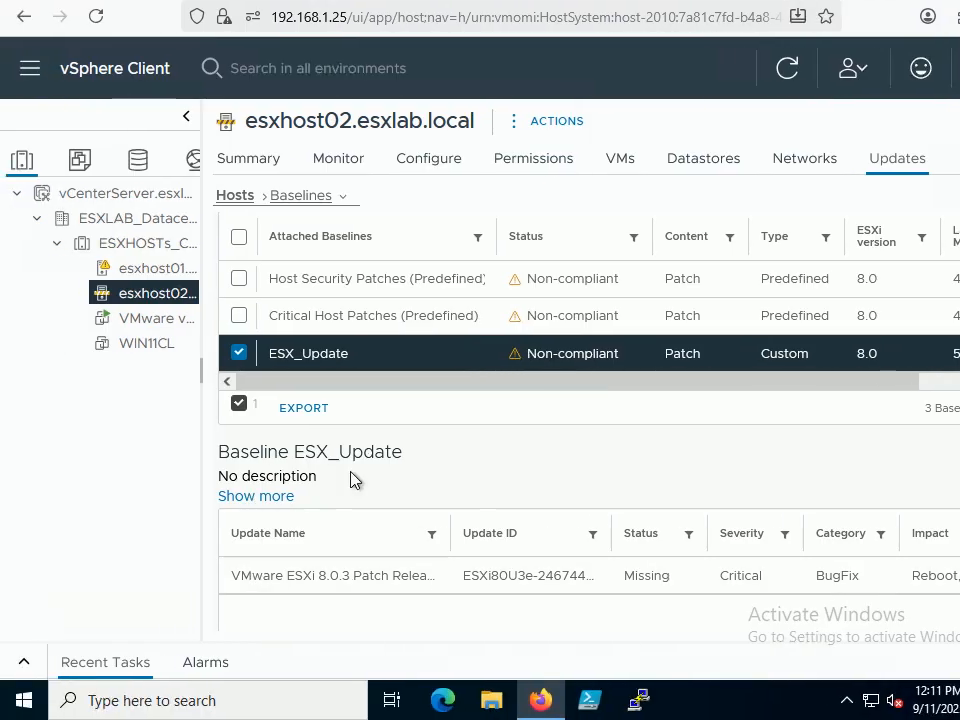
pyautogui.moveTo(566, 577); pyautogui.dragTo(626, 578)
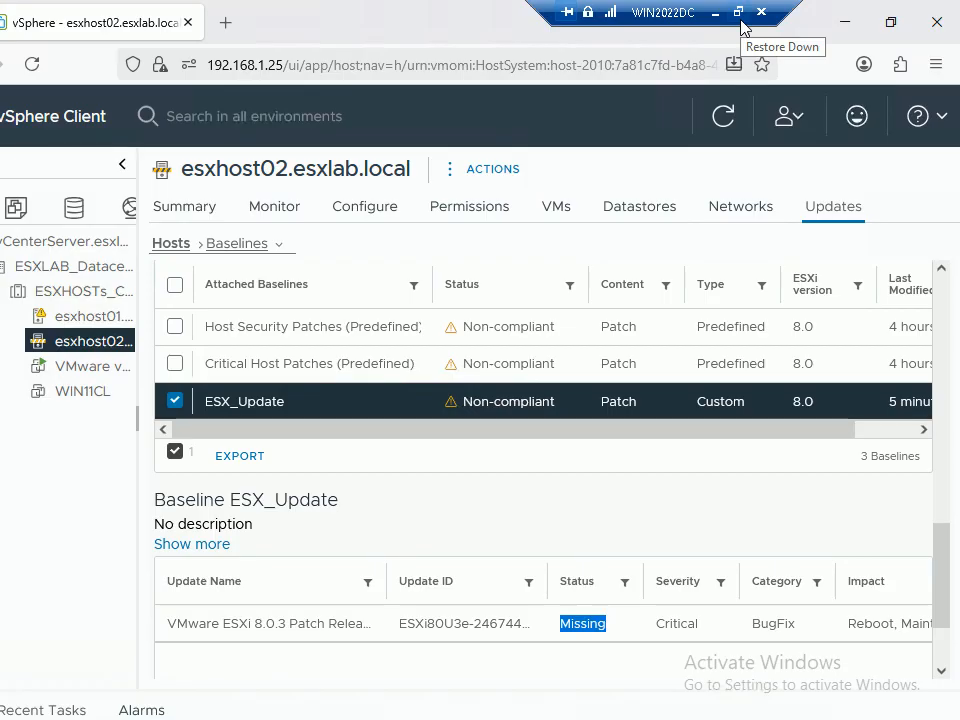
pyautogui.click(741, 28)
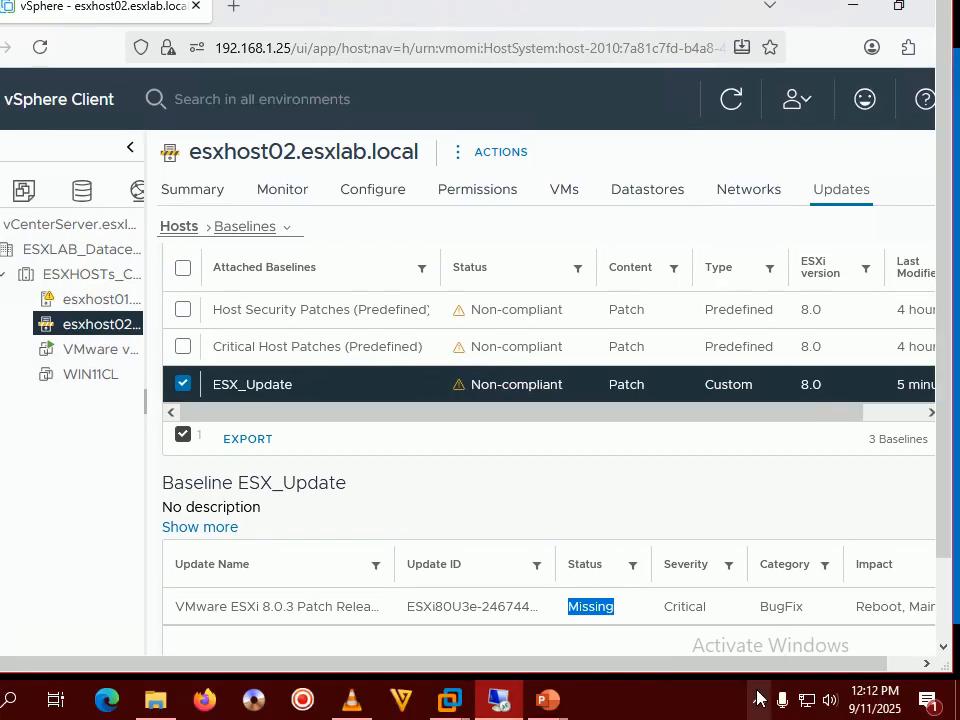
# Switch to VMware Workstation and watch the ESXHOST02 console while the host boots.
pyautogui.click(719, 701)
pyautogui.click(675, 705)
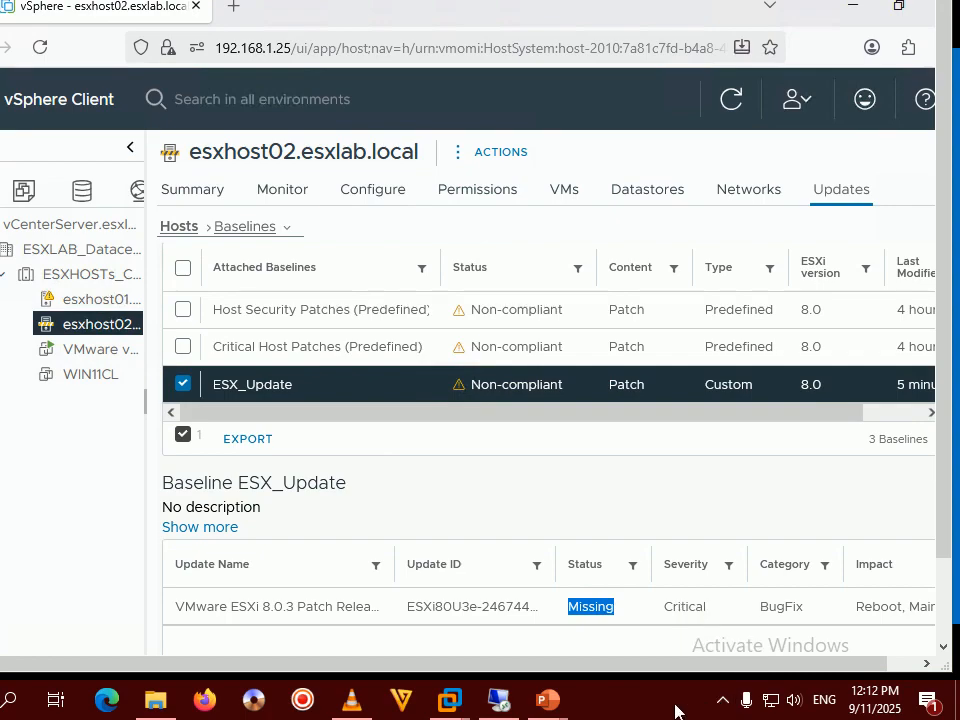
pyautogui.hotkey('alt', 'Tab')
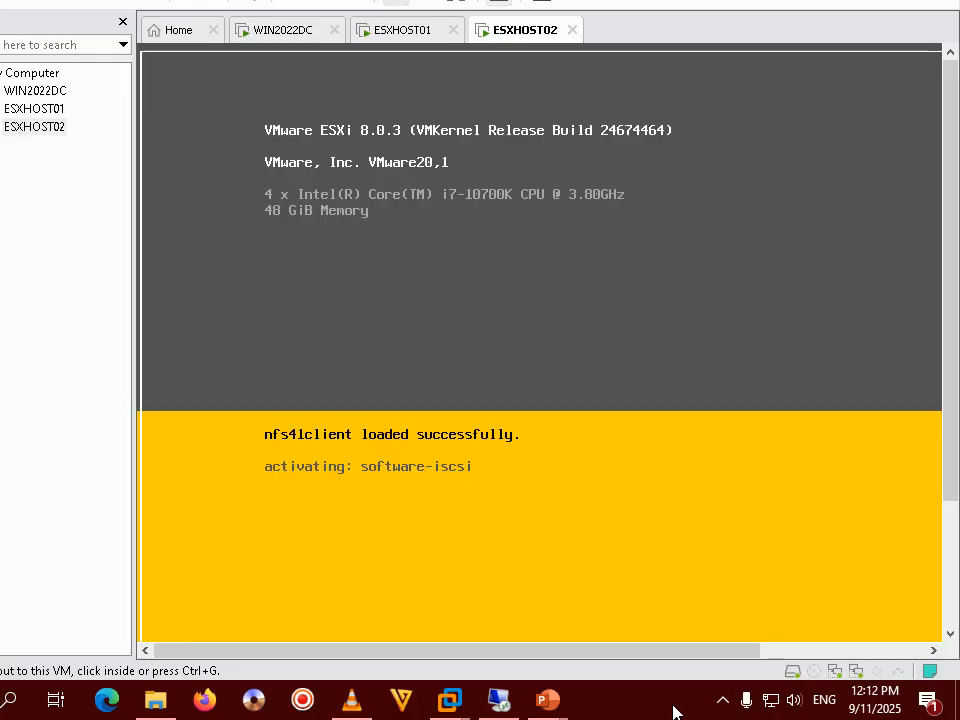
pyautogui.click(719, 703)
pyautogui.click(677, 712)
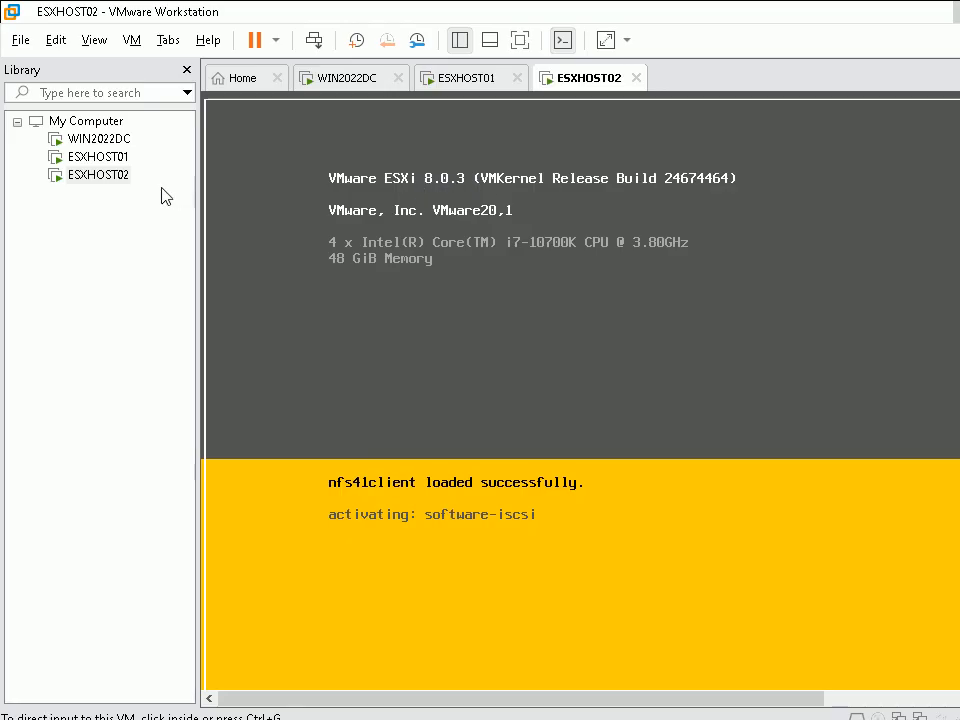
pyautogui.click(108, 177)
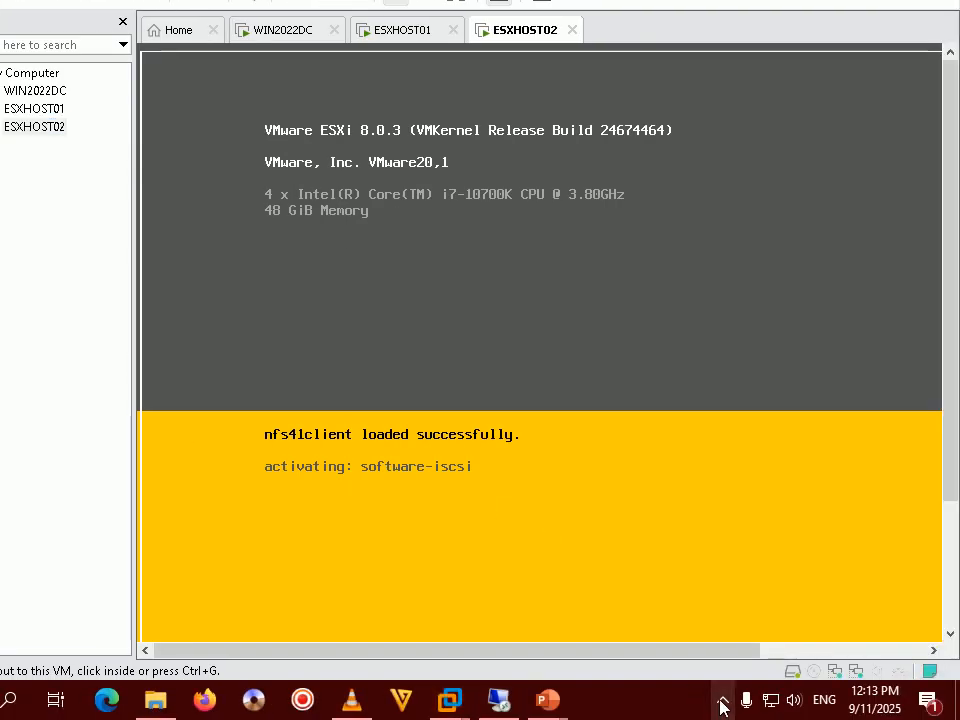
pyautogui.click(722, 706)
pyautogui.click(665, 708)
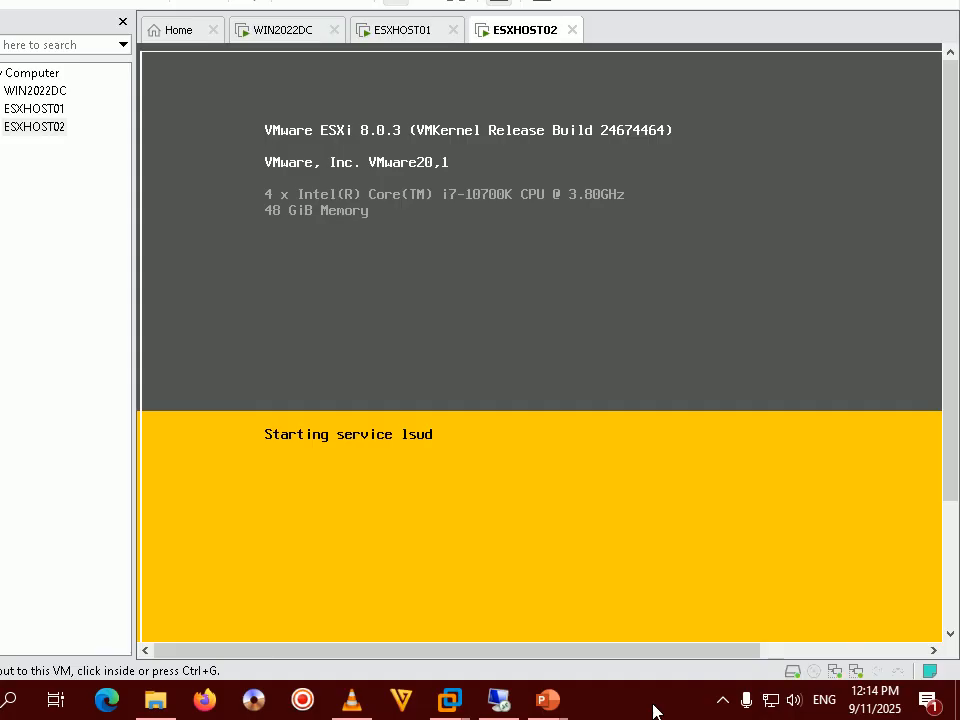
pyautogui.click(722, 706)
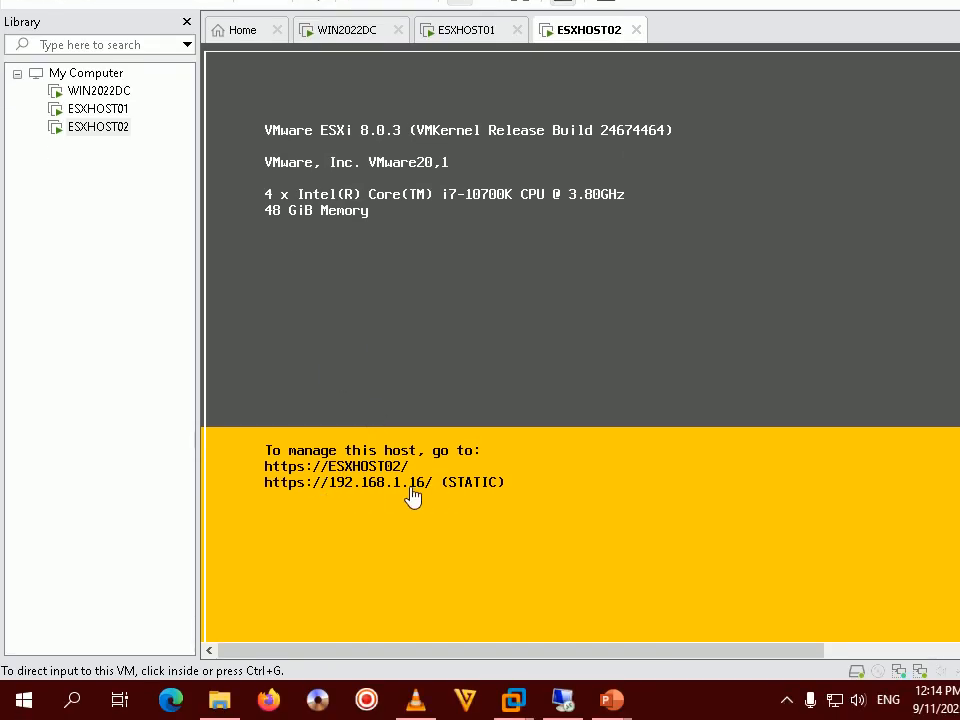
# Switch to the PowerPoint slide show and advance it from Step 303 to Step 304.
pyautogui.moveTo(611, 700)
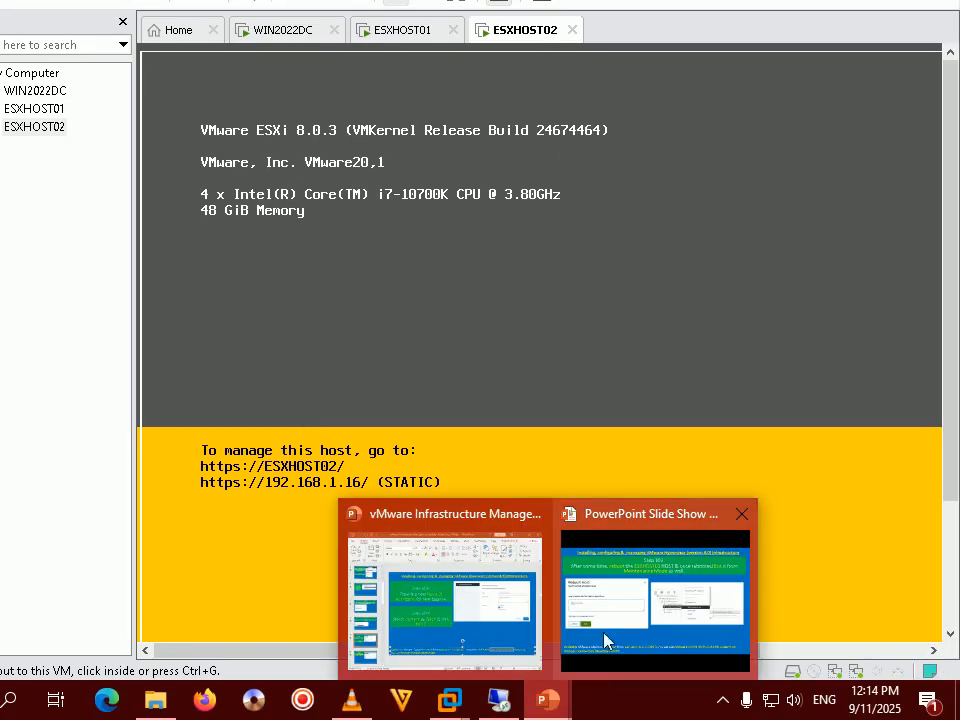
pyautogui.click(629, 606)
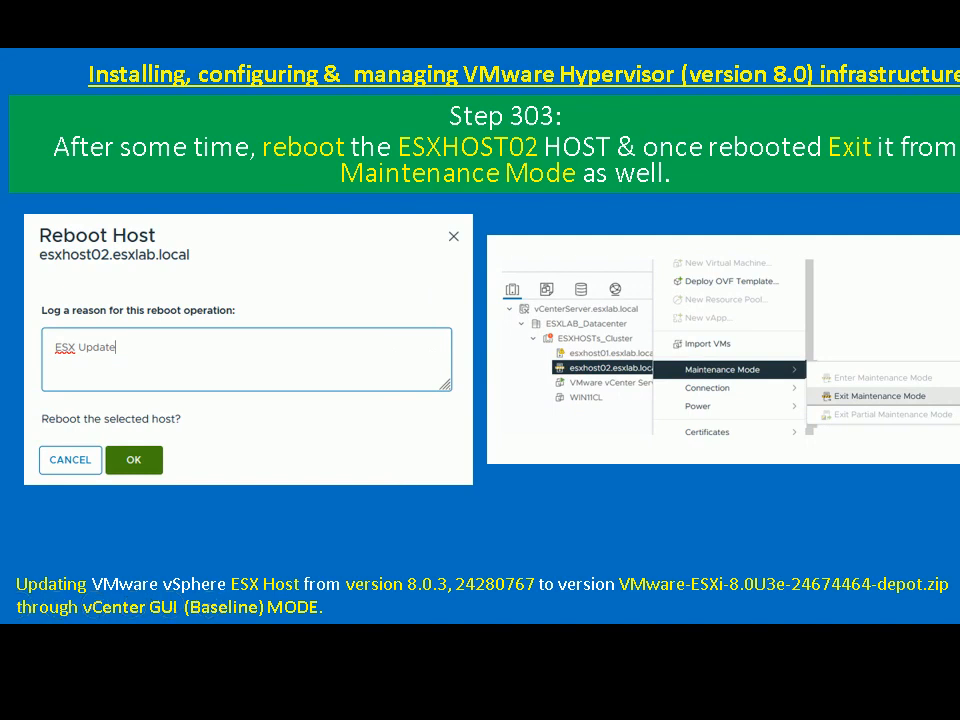
pyautogui.press('Right')
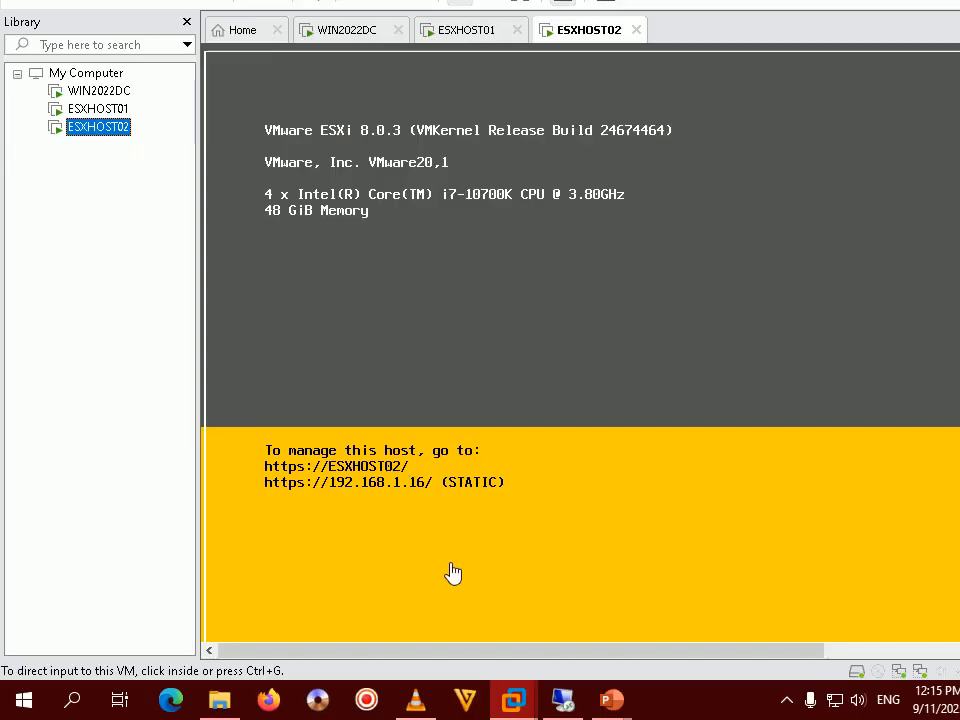
# Return to the vSphere Client in the remote session, show it full screen and reload the page.
pyautogui.click(506, 709)
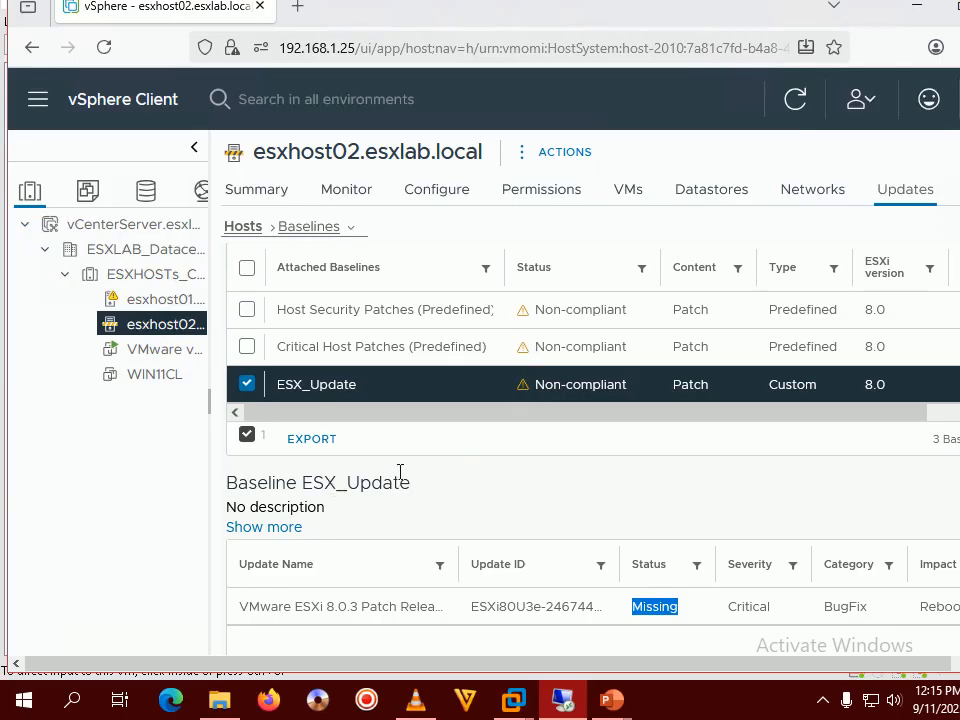
pyautogui.click(510, 474)
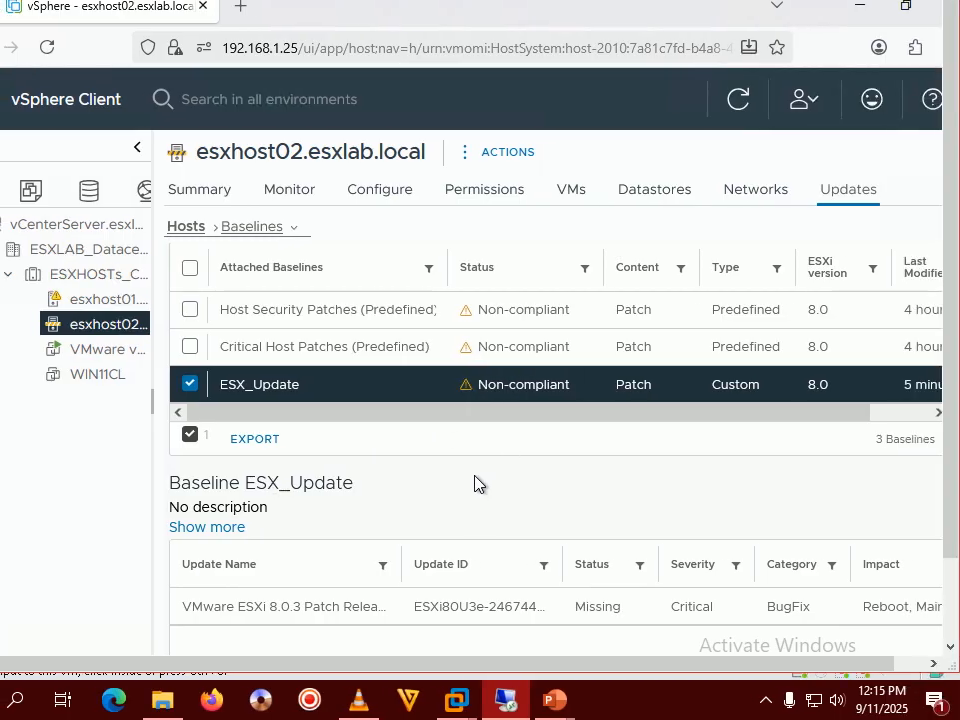
pyautogui.doubleClick(531, 26)
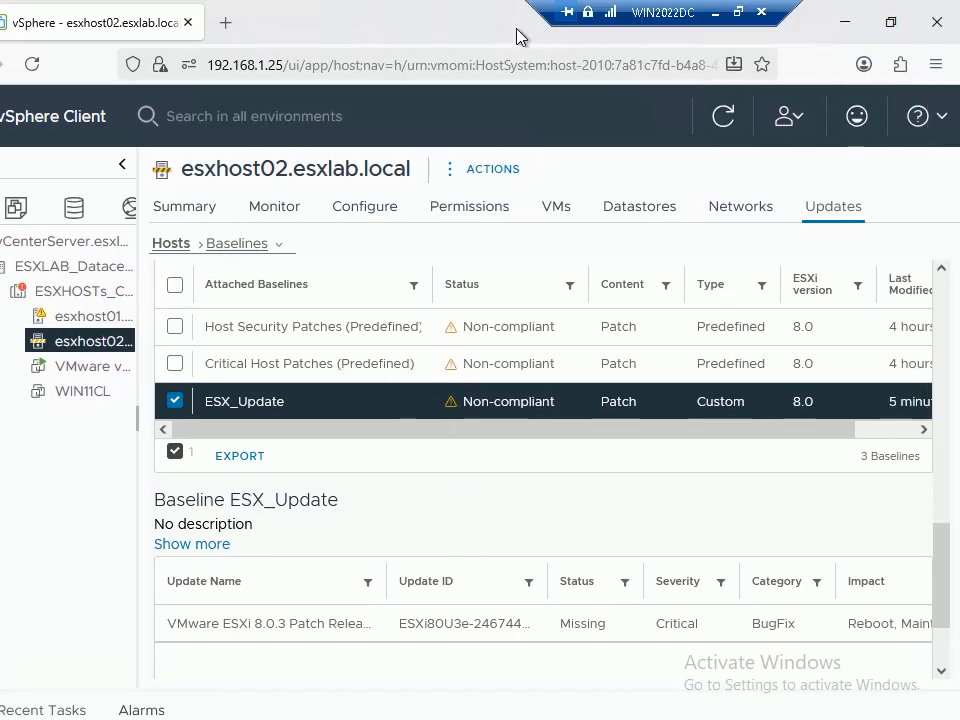
pyautogui.click(97, 63)
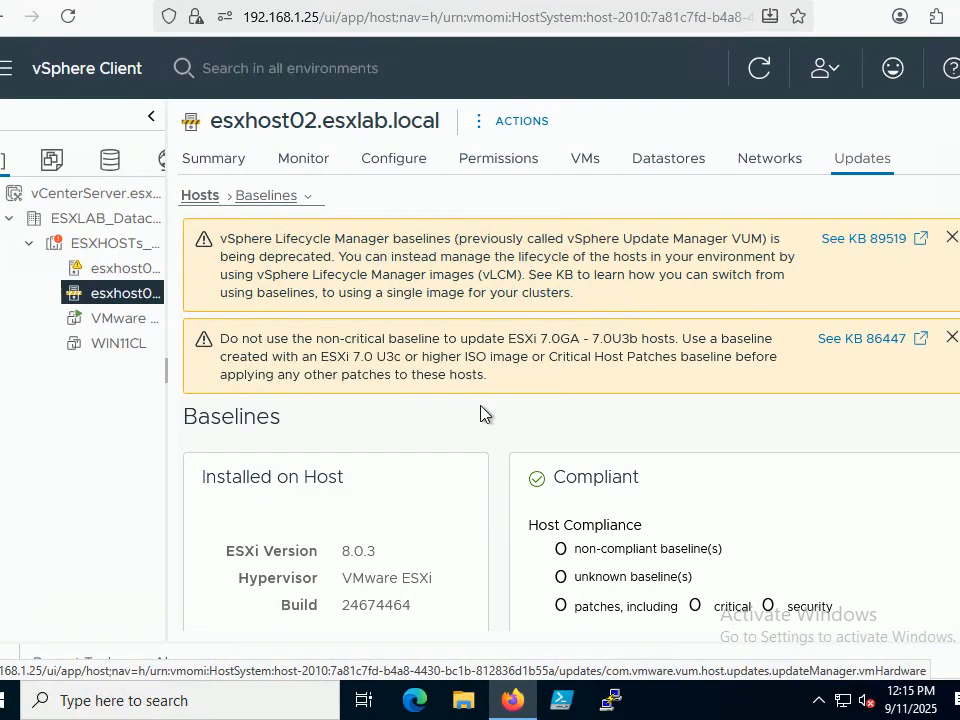
# Select the ESX_Update baseline of esxhost02.esxlab.local and check its compliance status and the installation status of its update.
pyautogui.scroll(-6, 480, 413)
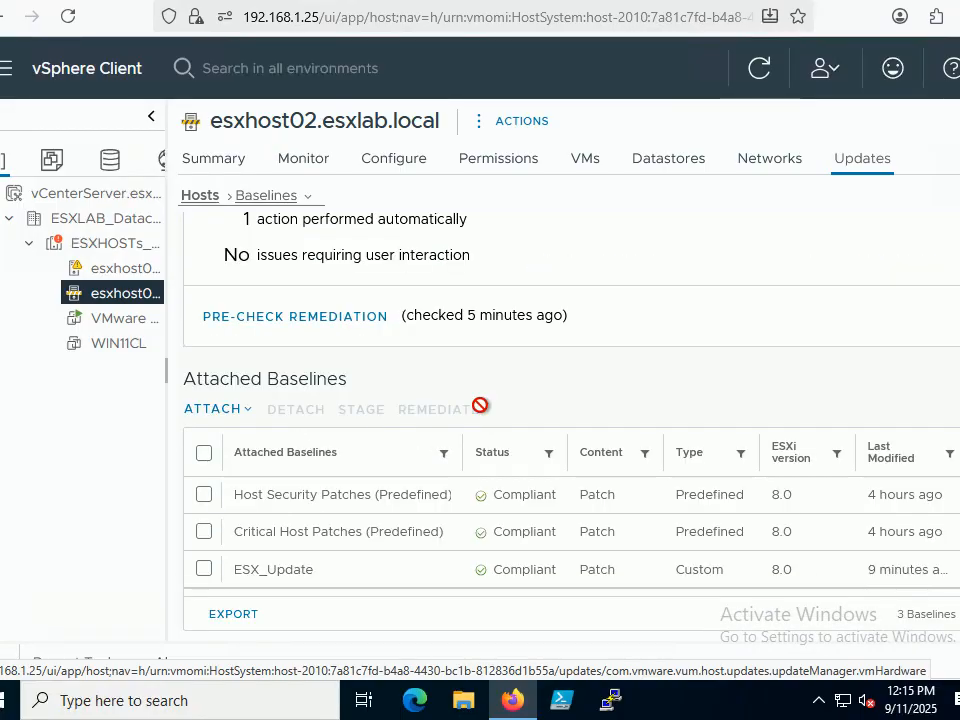
pyautogui.click(204, 568)
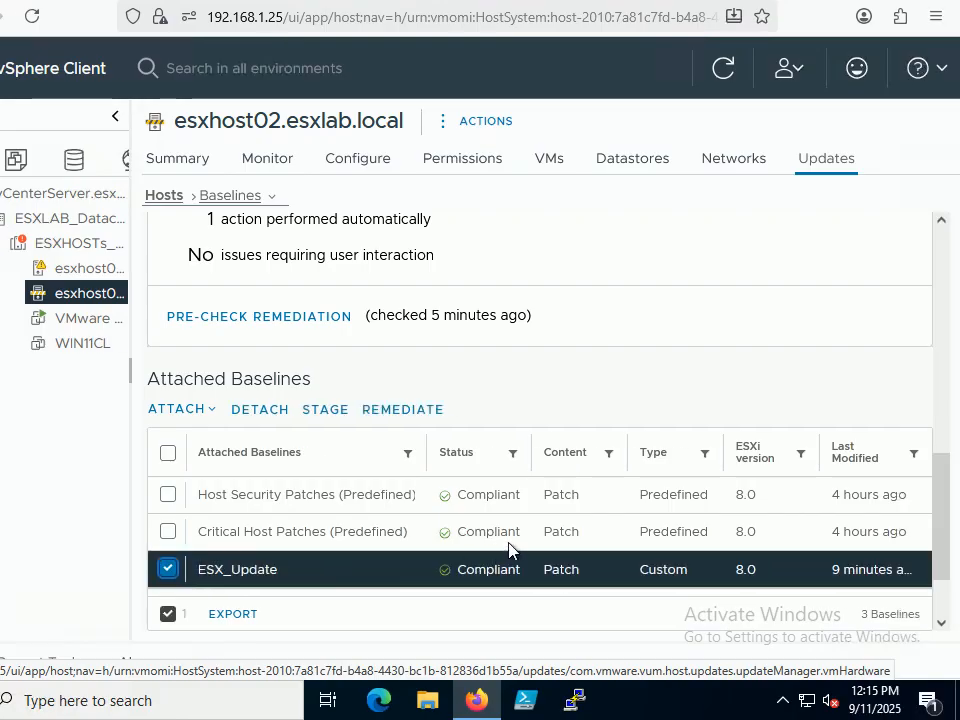
pyautogui.scroll(-2, 616, 484)
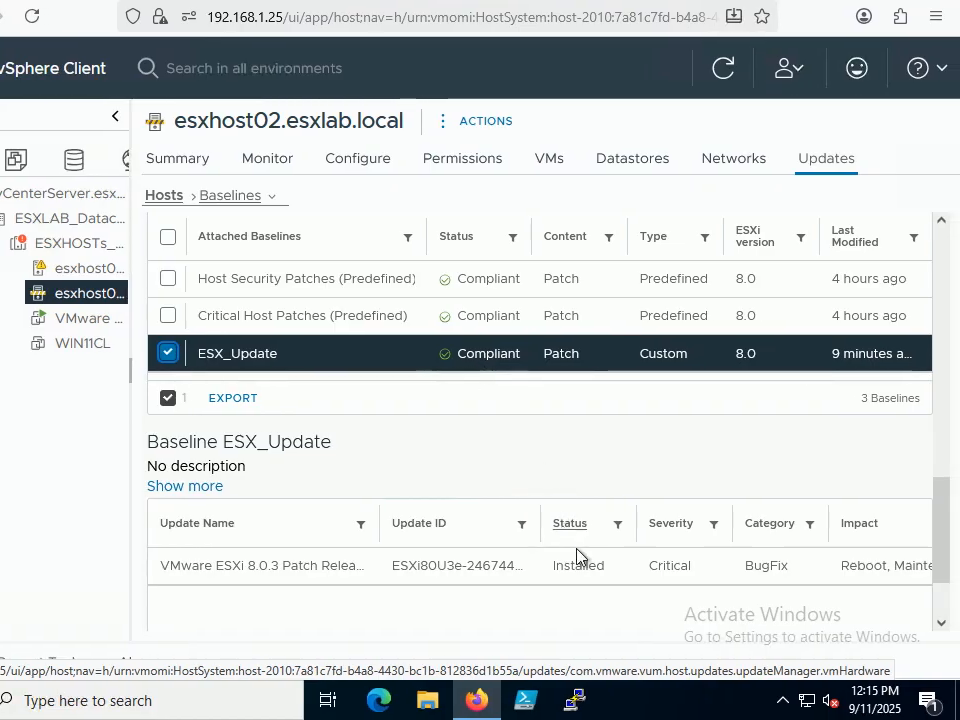
pyautogui.doubleClick(592, 566)
pyautogui.scroll(1, 548, 505)
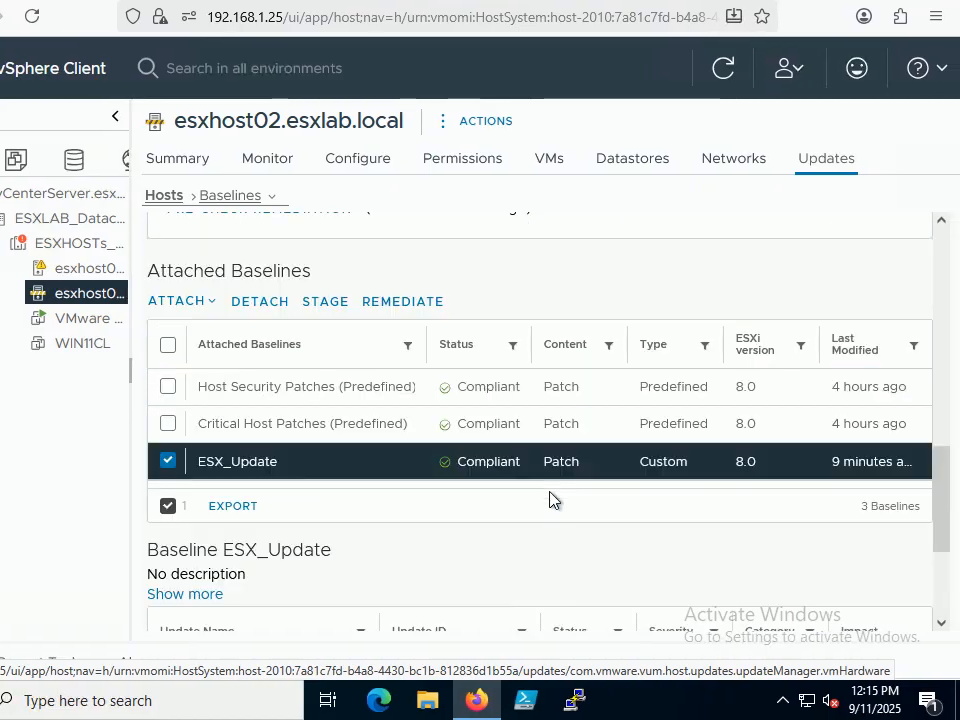
pyautogui.scroll(-1, 549, 500)
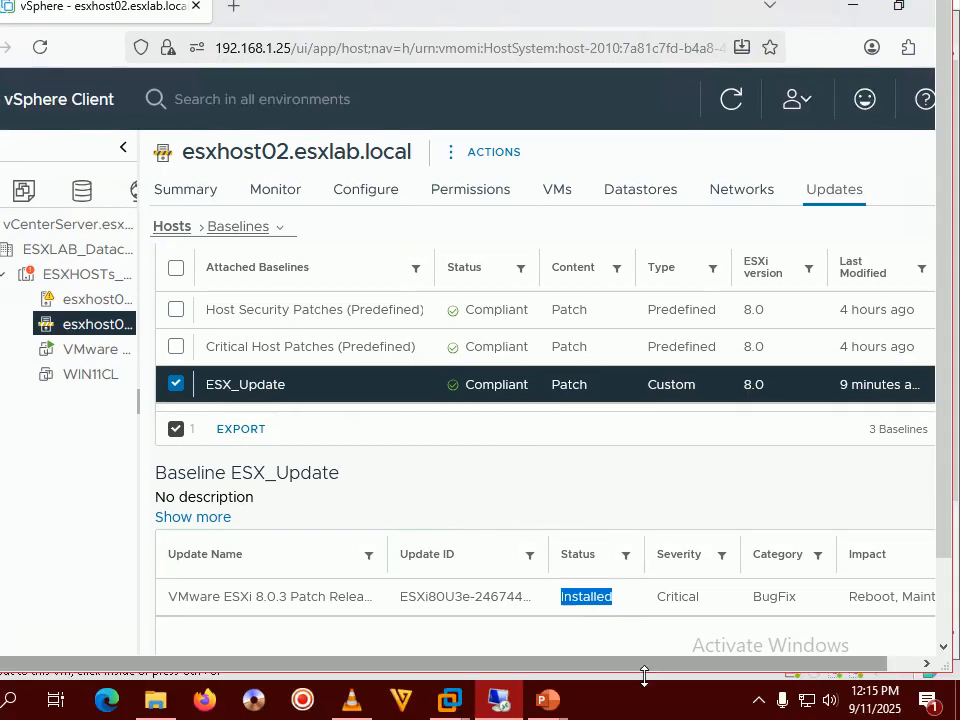
# Switch to the PowerPoint slide show and advance it from Step 304 to Step 305.
pyautogui.click(545, 700)
pyautogui.click(668, 600)
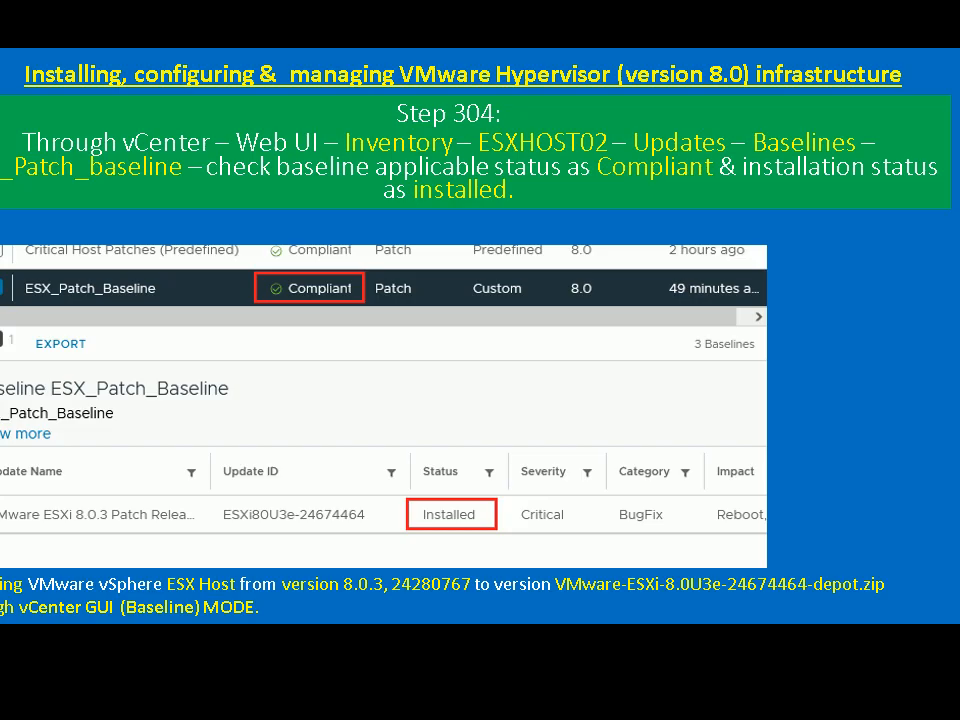
pyautogui.press('Right')
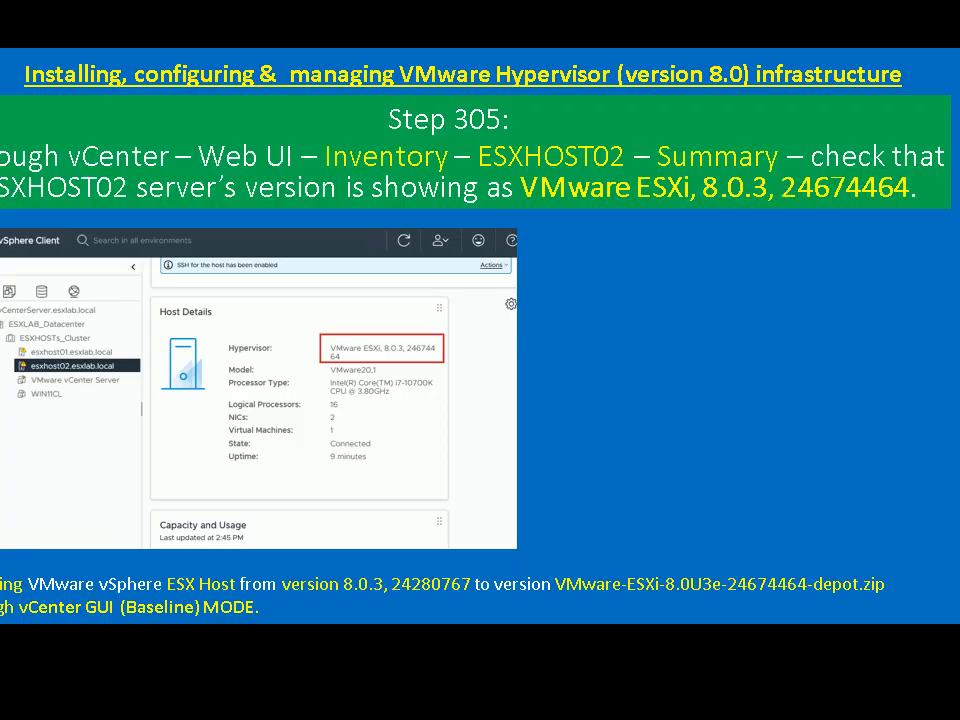
# In the vSphere Client, highlight the hypervisor version in the Summary of esxhost02.esxlab.local and widen the inventory tree.
pyautogui.hotkey('alt', 'Tab')
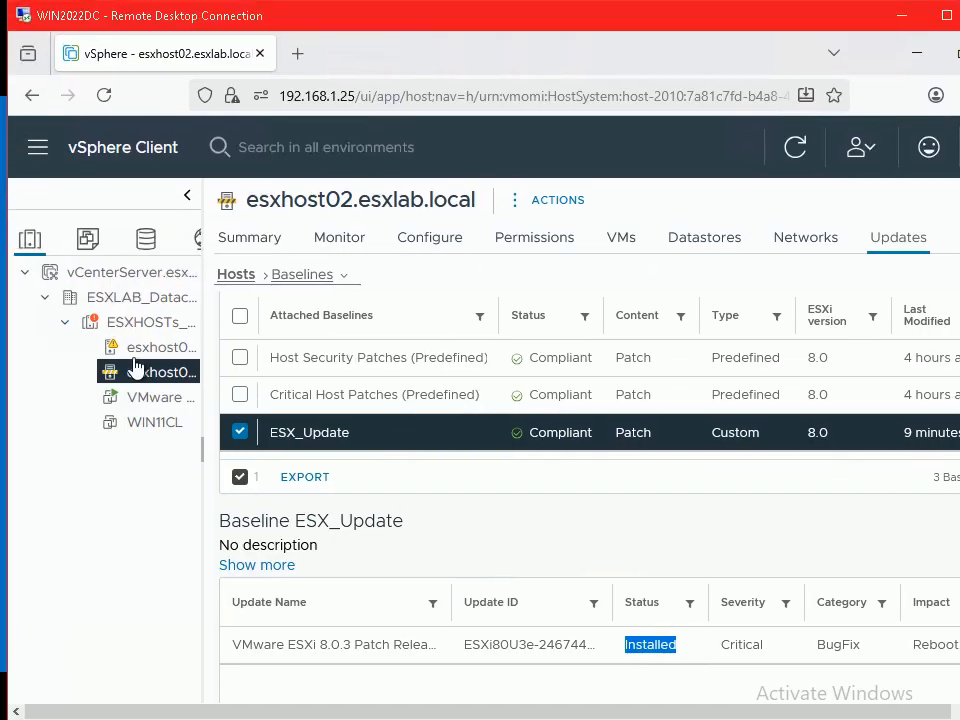
pyautogui.rightClick(144, 323)
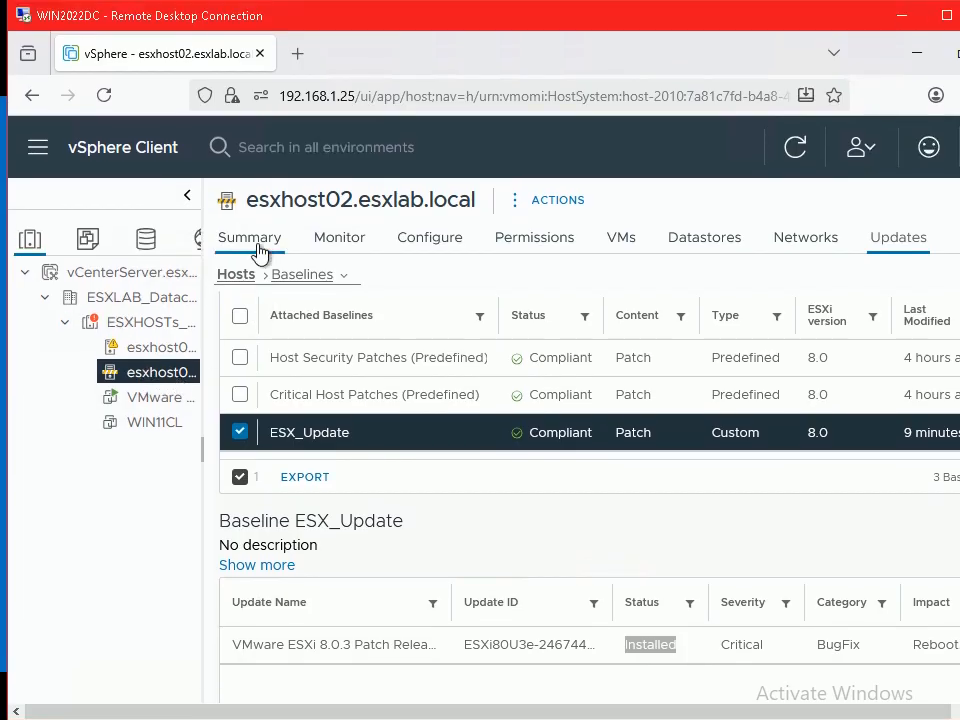
pyautogui.click(252, 234)
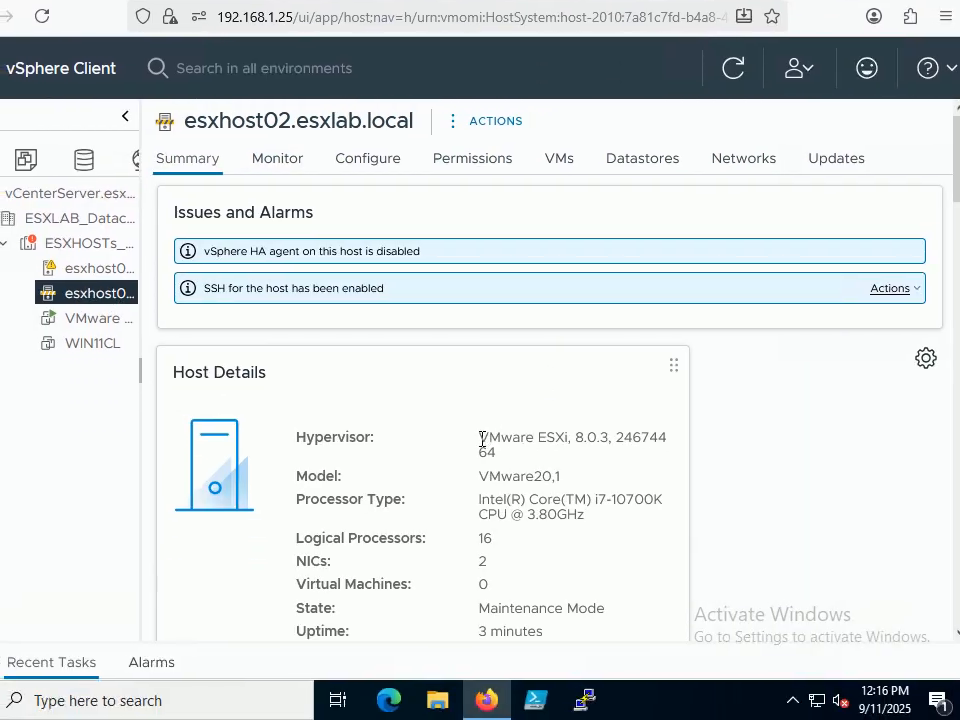
pyautogui.moveTo(470, 440); pyautogui.dragTo(574, 458)
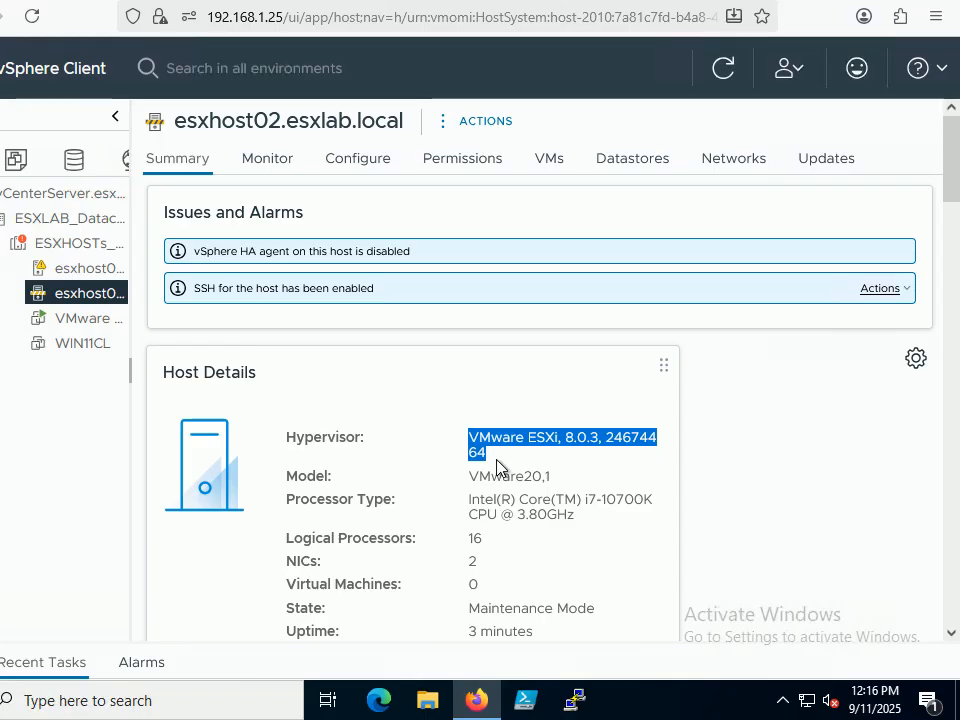
pyautogui.moveTo(196, 373); pyautogui.dragTo(429, 375)
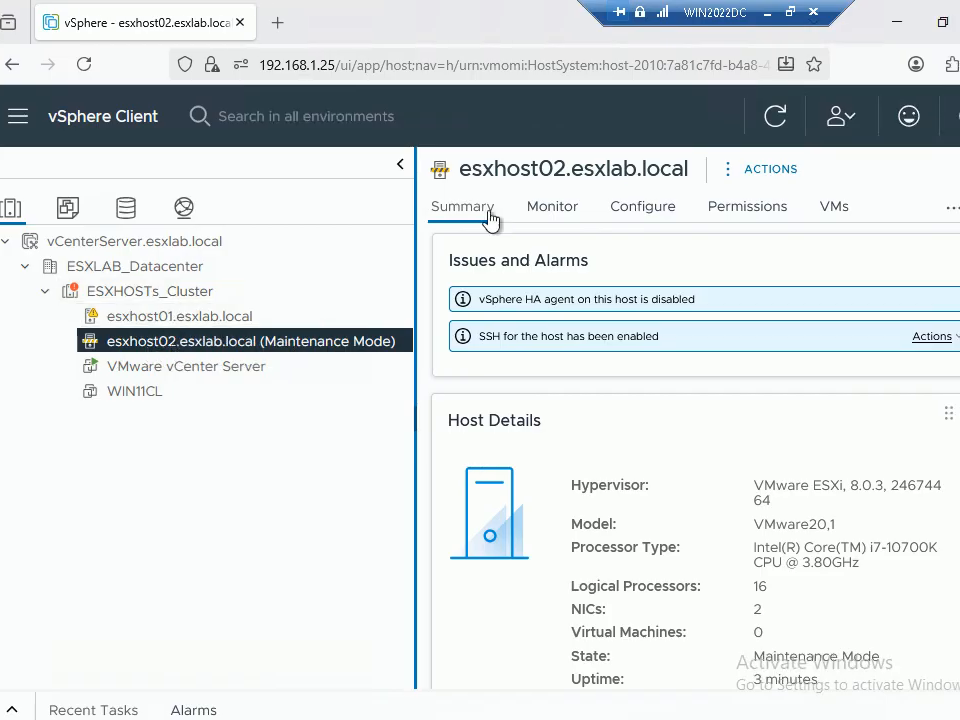
# Leave the full-screen remote session and advance the PowerPoint slide show from Step 305 to Step 306.
pyautogui.click(738, 14)
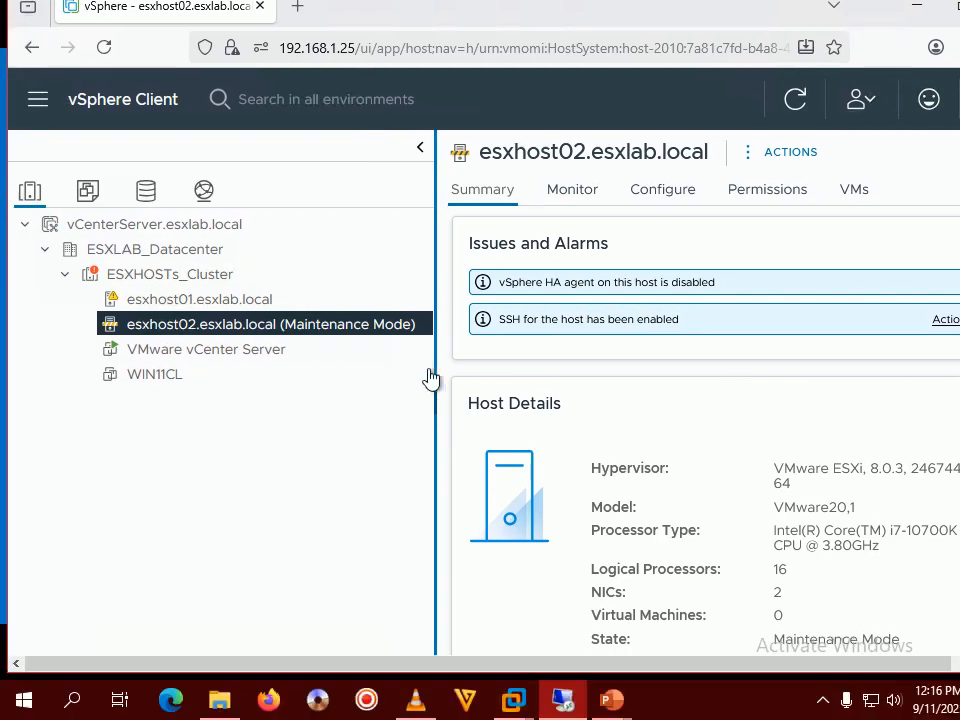
pyautogui.moveTo(552, 708)
pyautogui.click(628, 606)
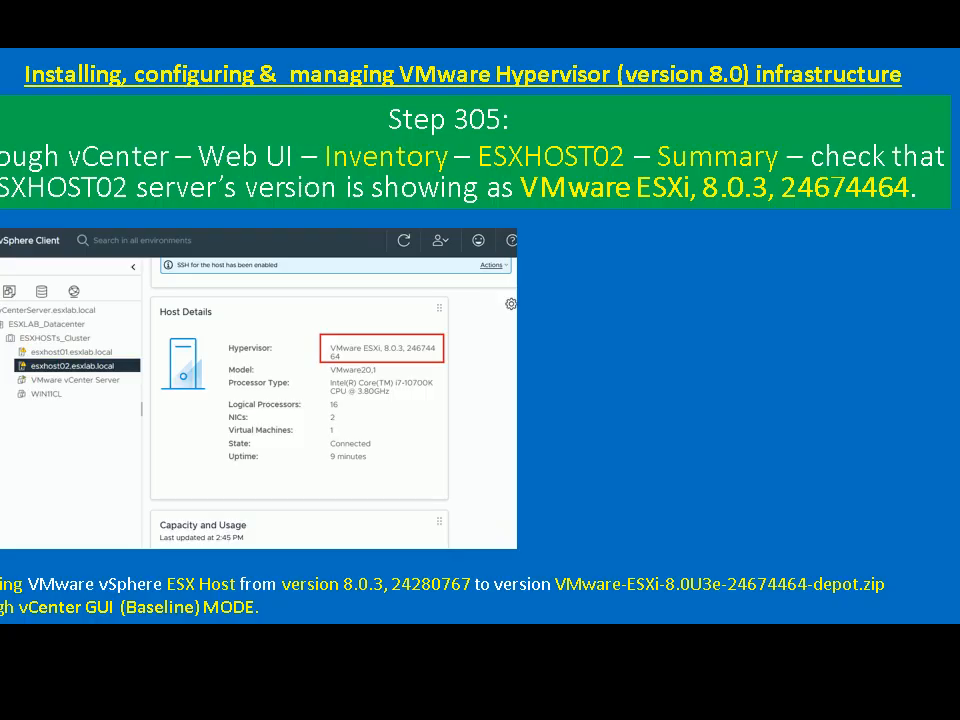
pyautogui.press('Right')
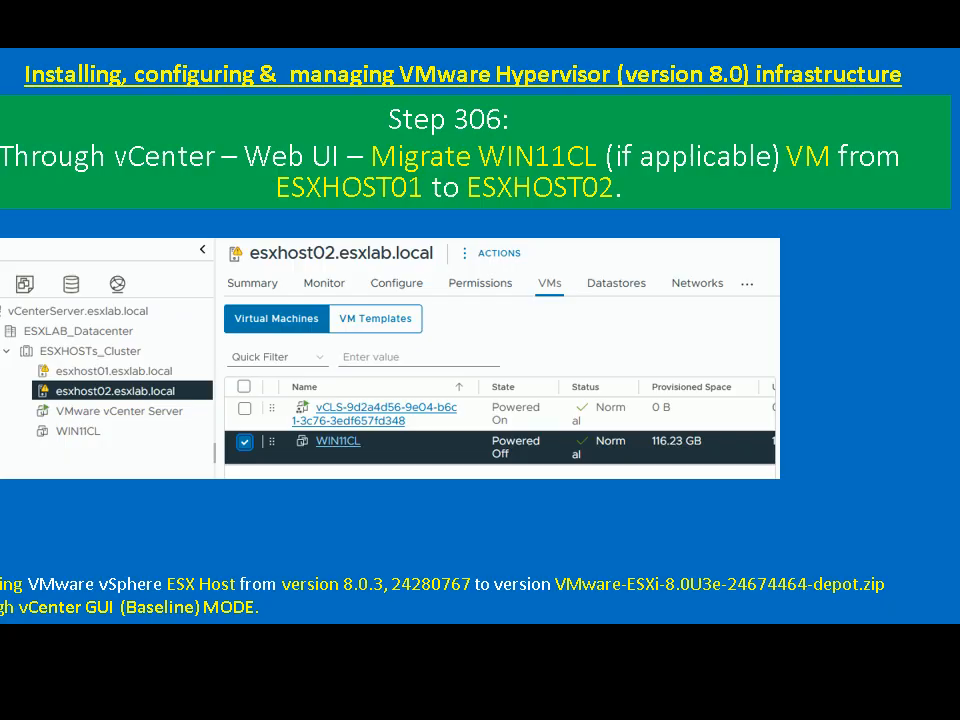
# Return to the vSphere Client full screen and take esxhost02.esxlab.local out of maintenance mode.
pyautogui.hotkey('alt', 'Tab')
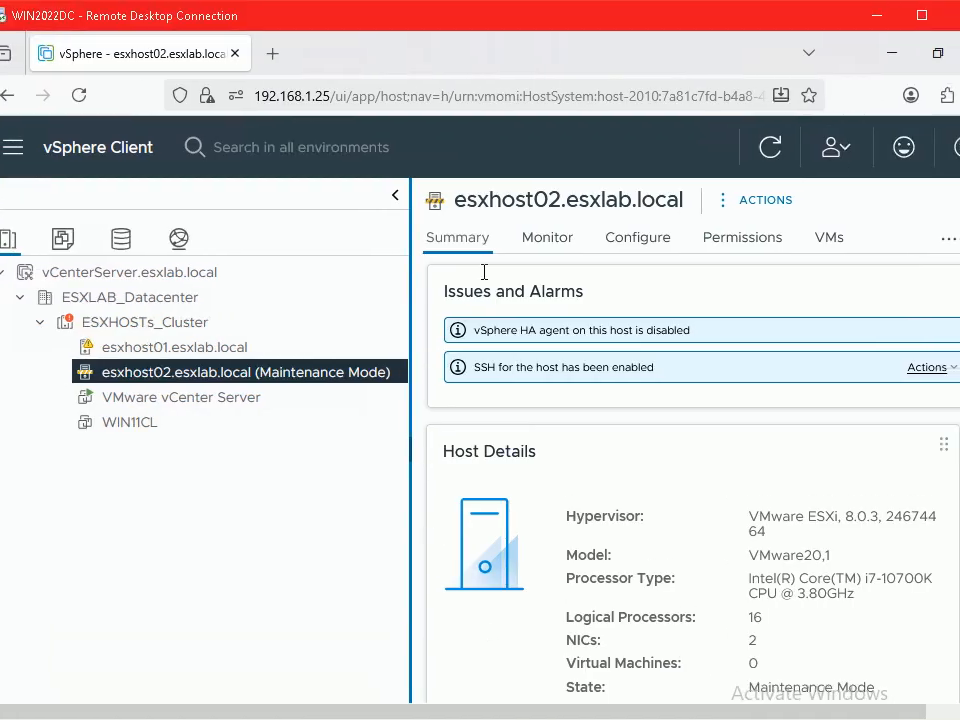
pyautogui.doubleClick(543, 25)
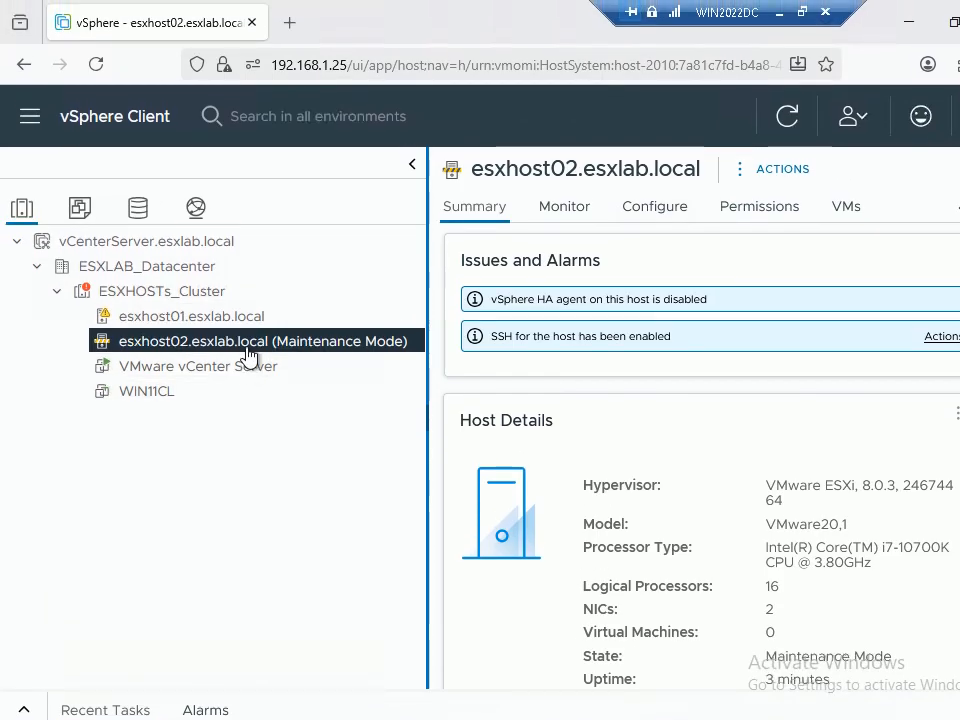
pyautogui.rightClick(248, 355)
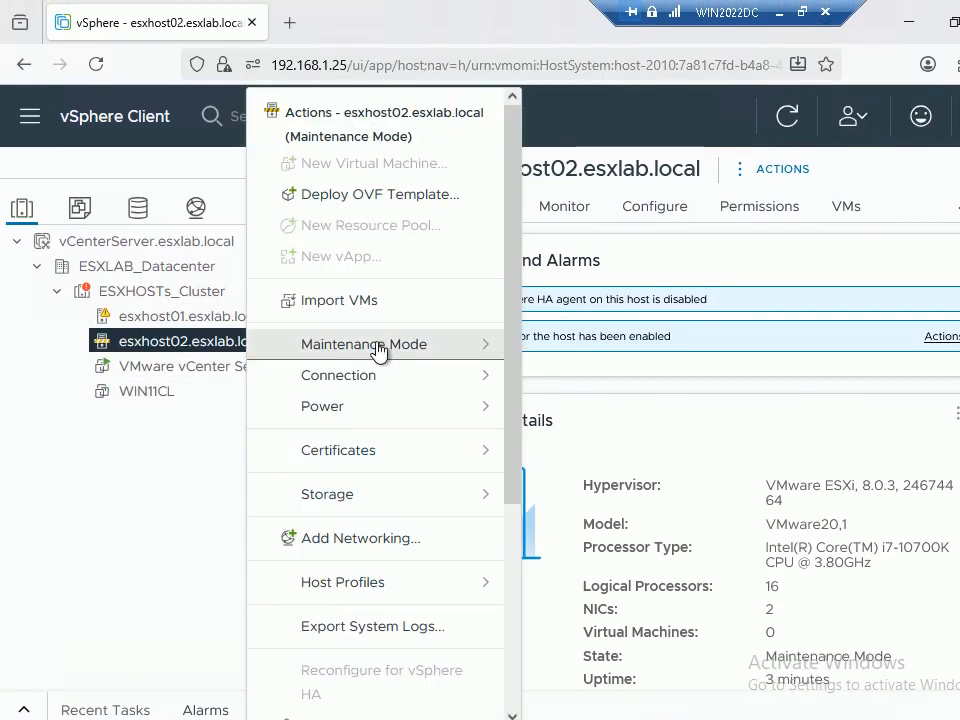
pyautogui.moveTo(439, 349)
pyautogui.click(602, 390)
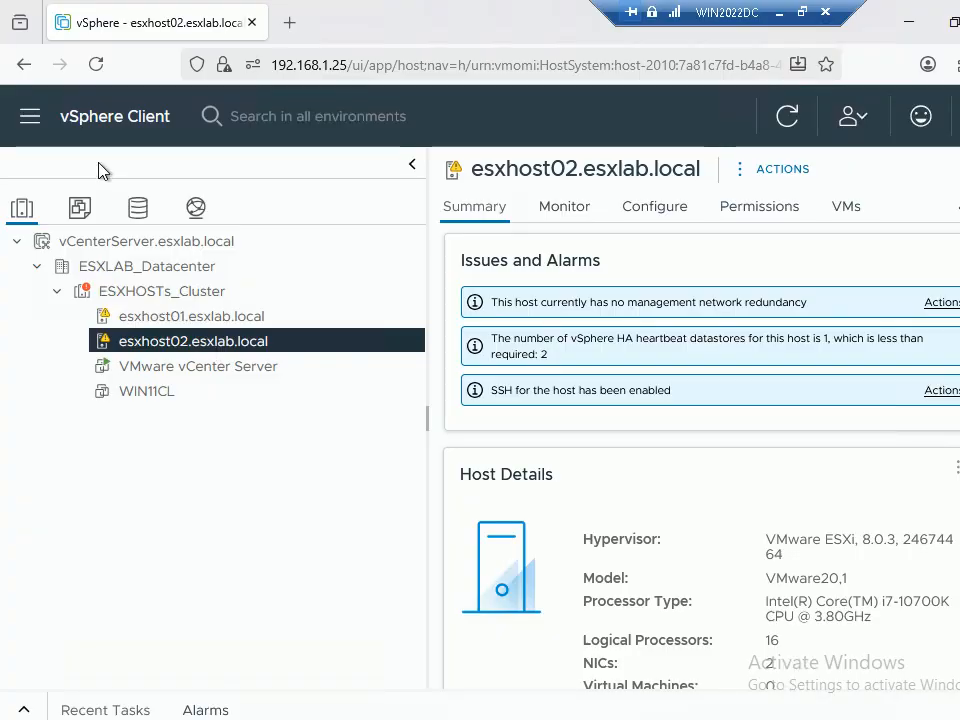
# Reload the vSphere Client page, narrow the inventory tree and display the virtual machines on esxhost02.esxlab.local.
pyautogui.click(96, 64)
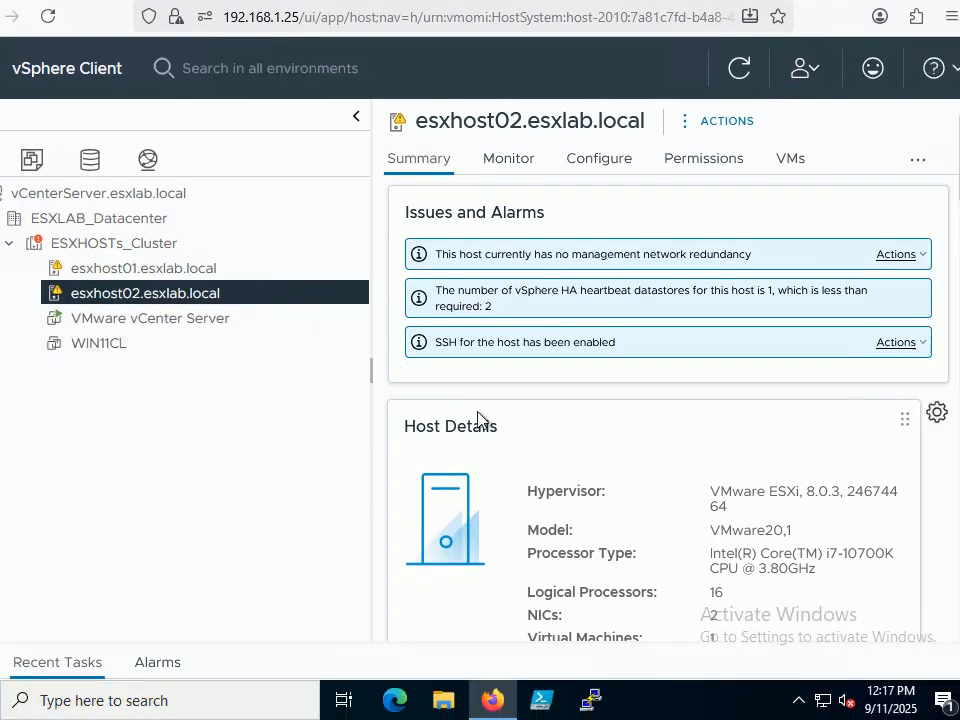
pyautogui.moveTo(420, 377); pyautogui.dragTo(347, 381)
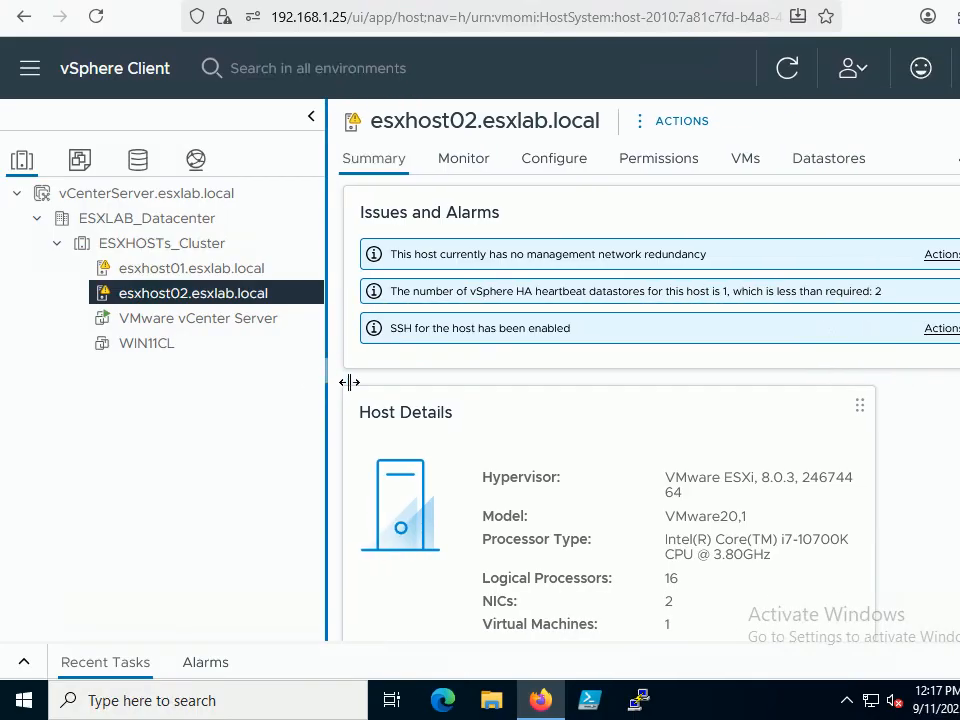
pyautogui.click(744, 158)
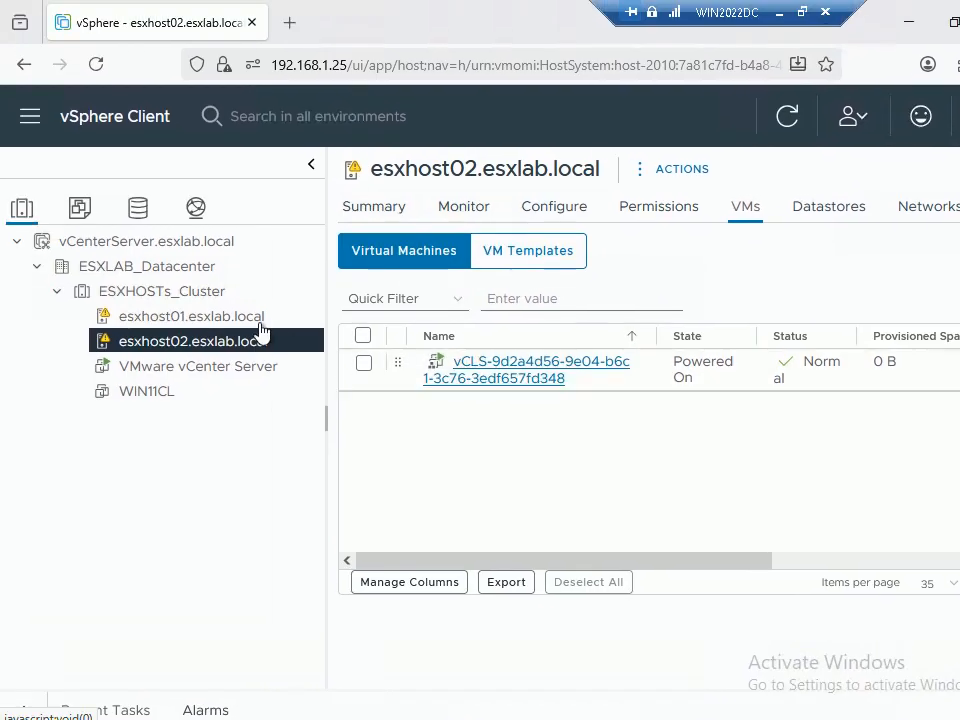
# Migrate the WIN11CL virtual machine from esxhost01.esxlab.local to esxhost02.esxlab.local, changing the compute resource only and keeping VM Network as destination network.
pyautogui.click(218, 320)
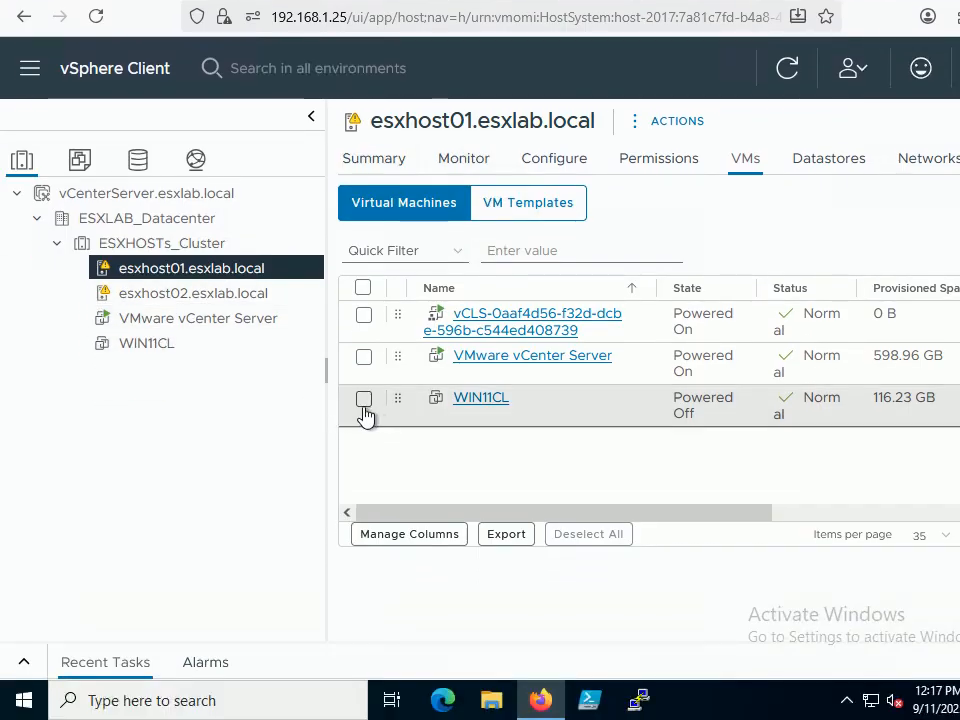
pyautogui.click(363, 447)
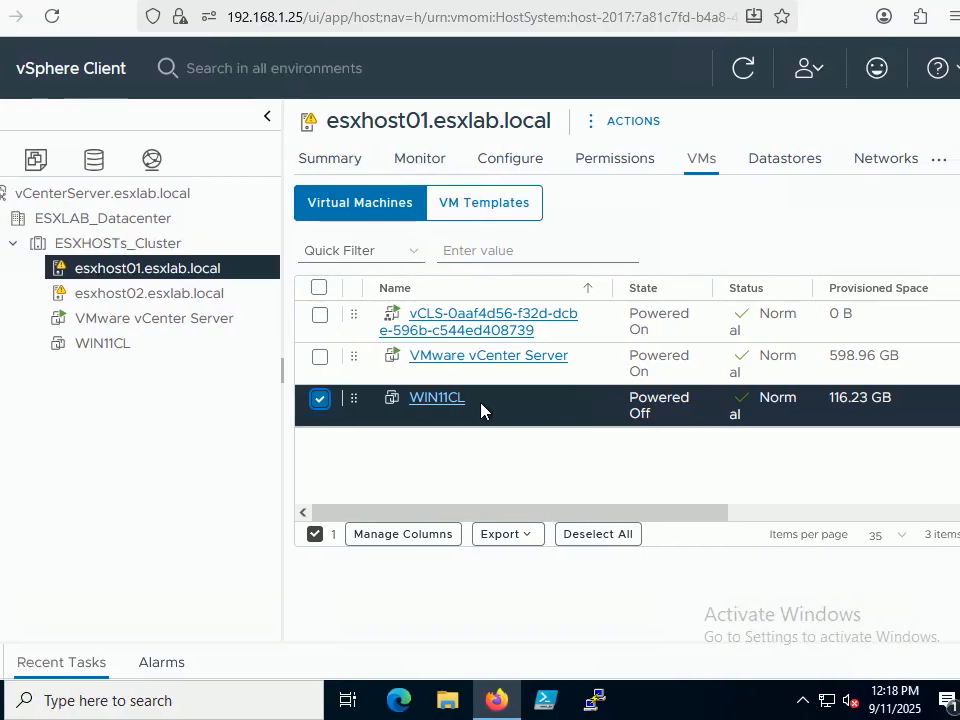
pyautogui.rightClick(478, 408)
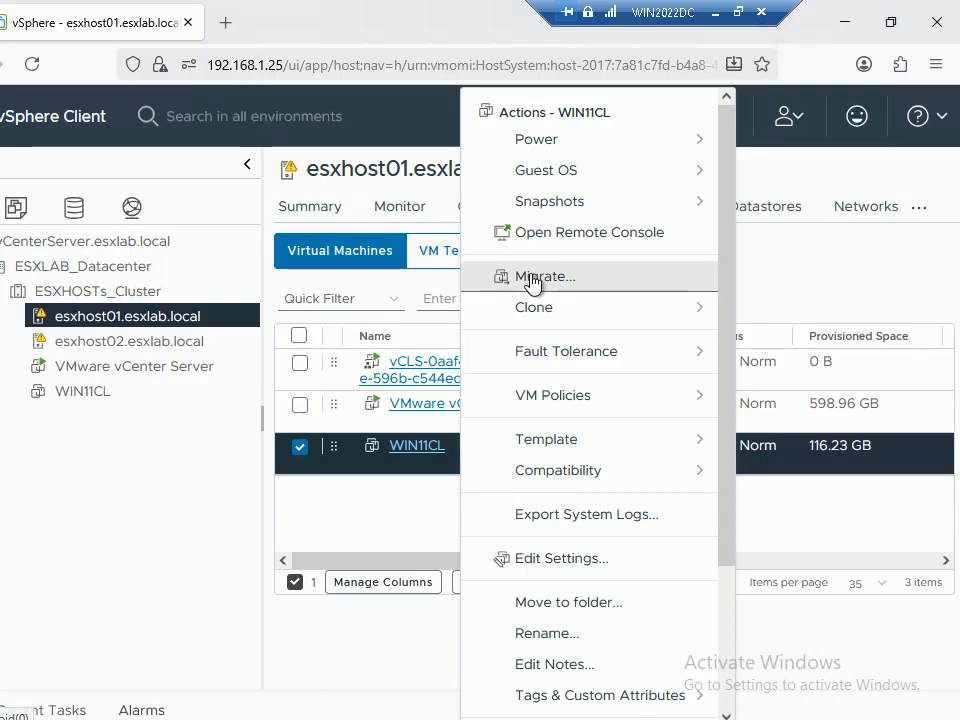
pyautogui.click(592, 228)
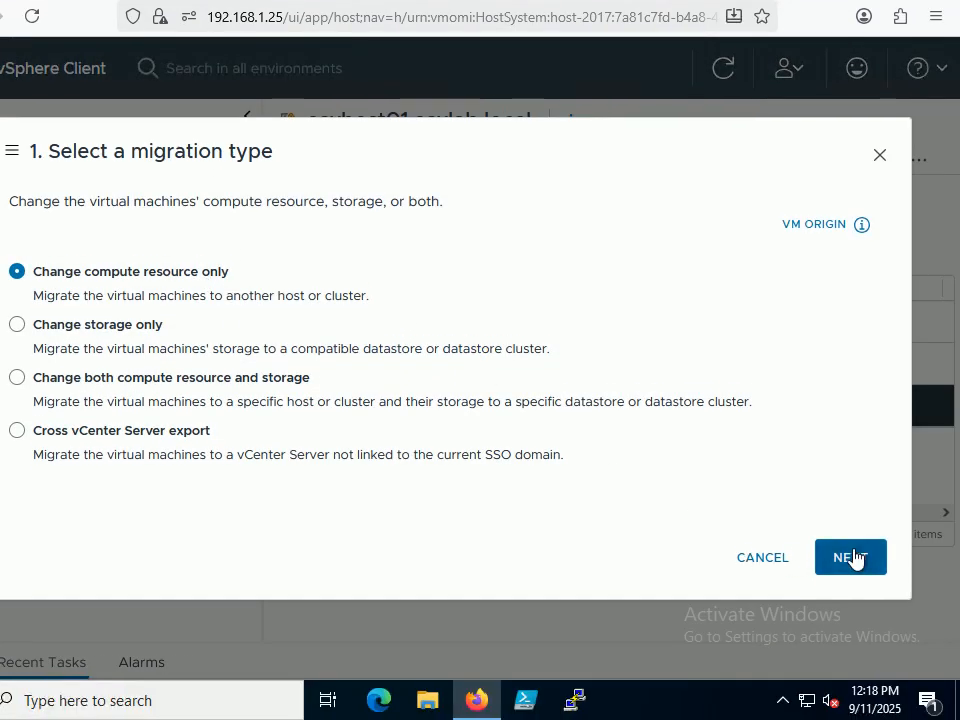
pyautogui.click(853, 558)
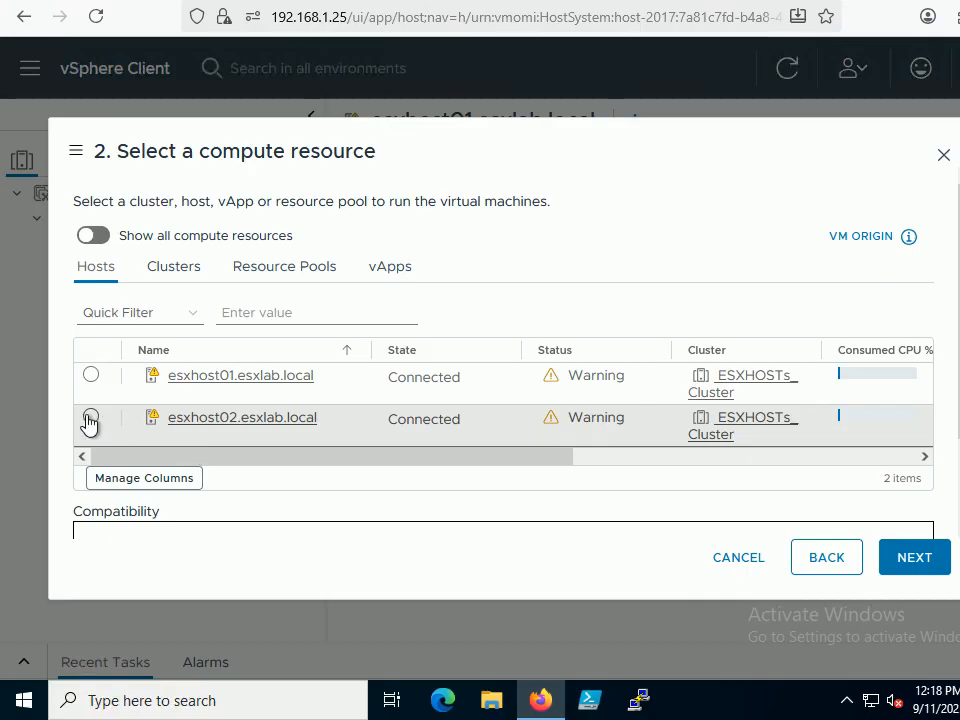
pyautogui.click(90, 418)
pyautogui.click(910, 558)
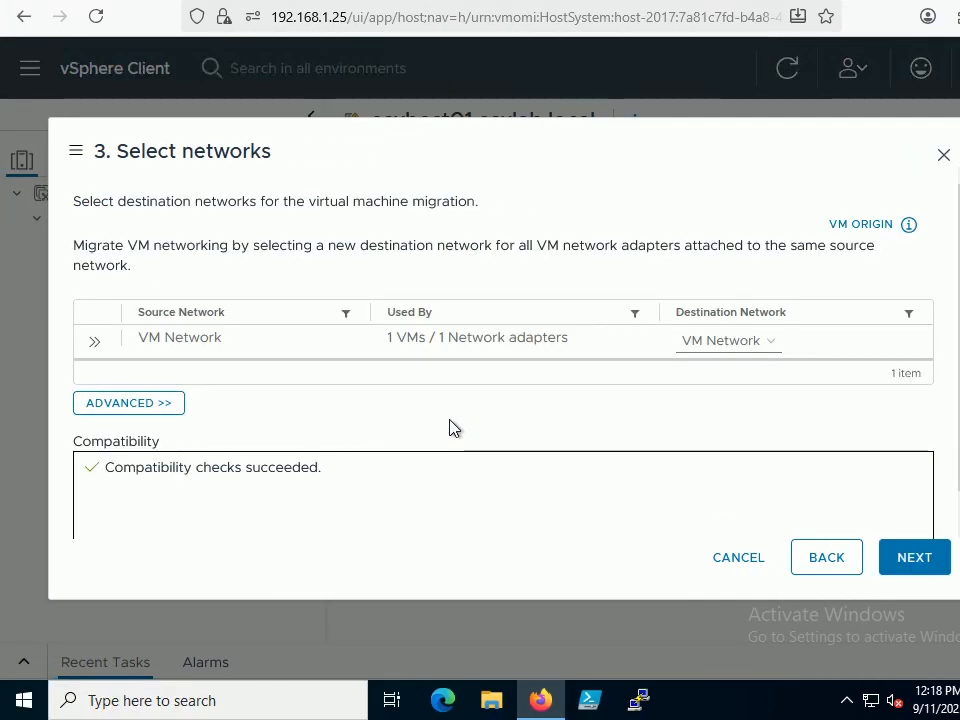
pyautogui.click(914, 558)
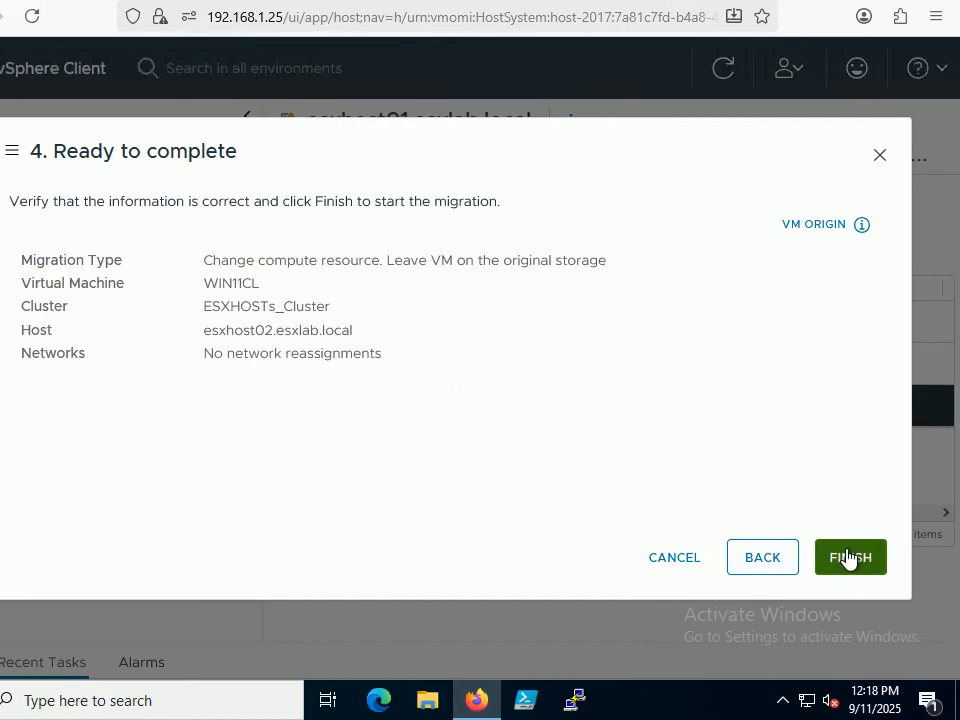
pyautogui.click(850, 557)
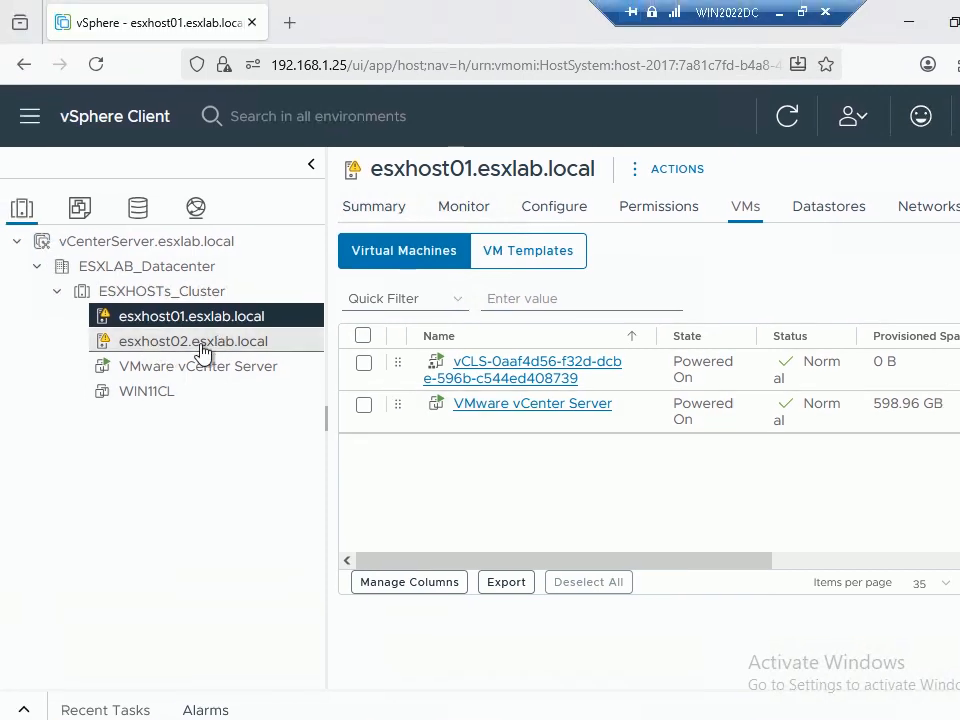
# Check the virtual machines on esxhost02.esxlab.local and view the summaries of ESXHOSTs_Cluster and the VMware vCenter Server VM.
pyautogui.click(200, 345)
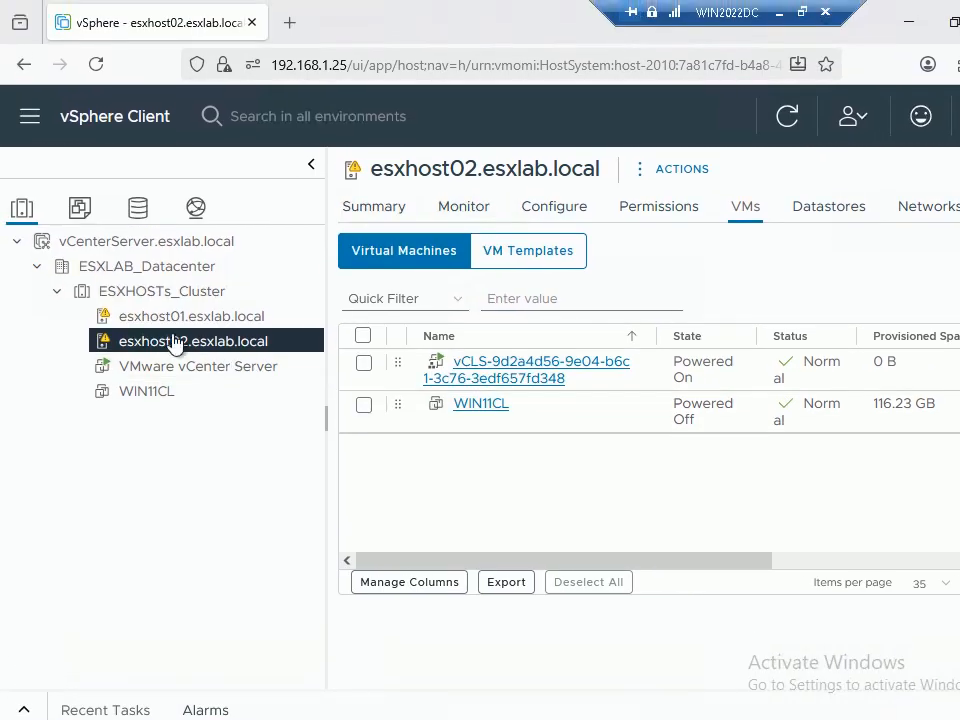
pyautogui.click(122, 301)
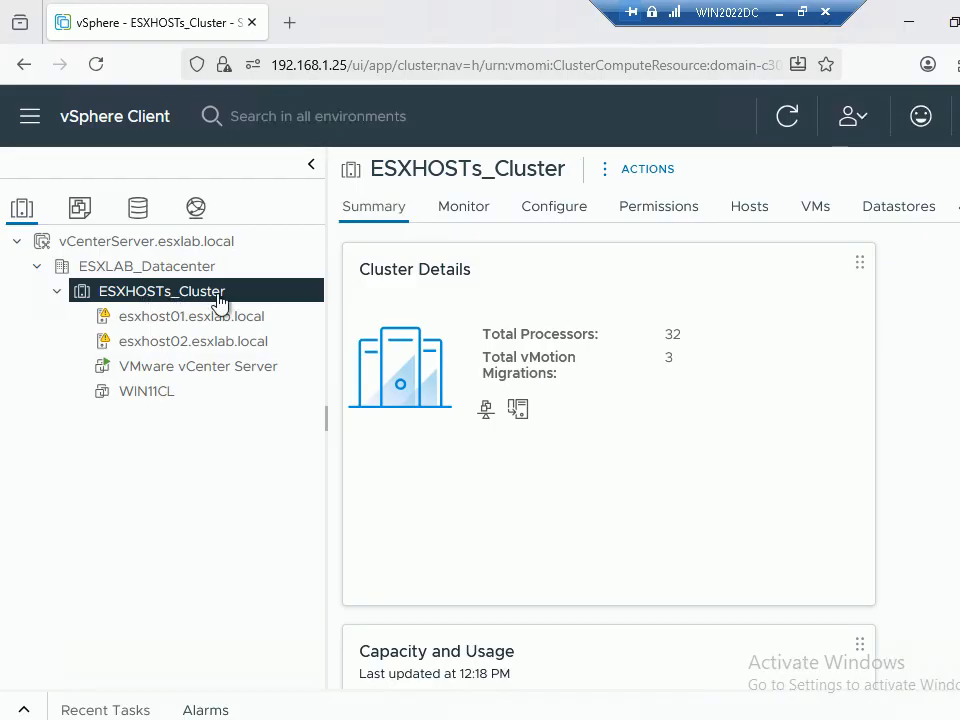
pyautogui.click(176, 370)
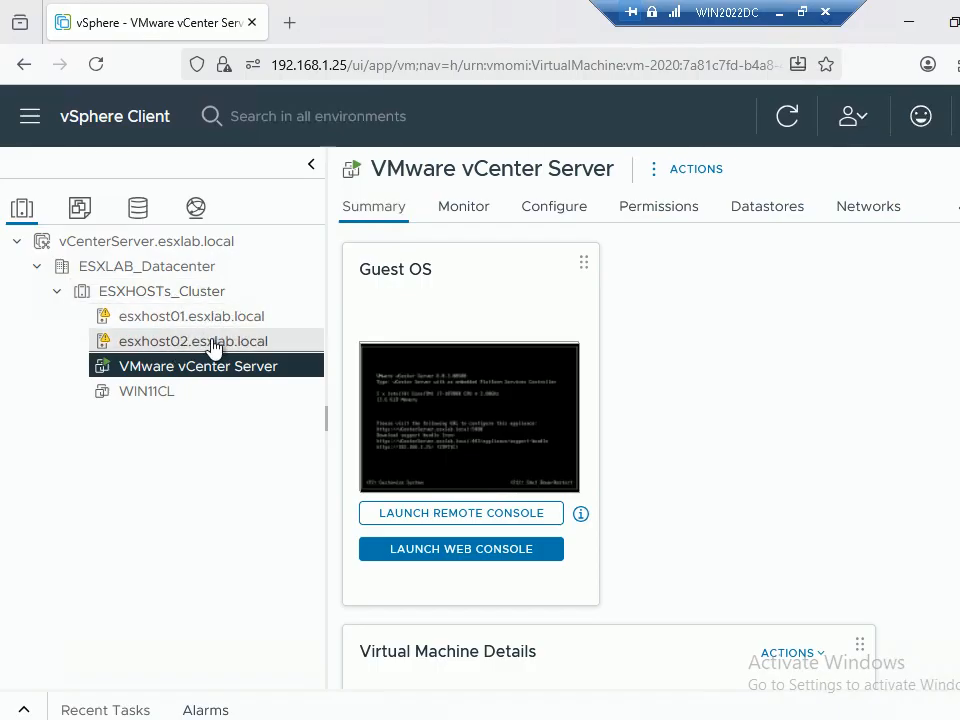
pyautogui.click(188, 296)
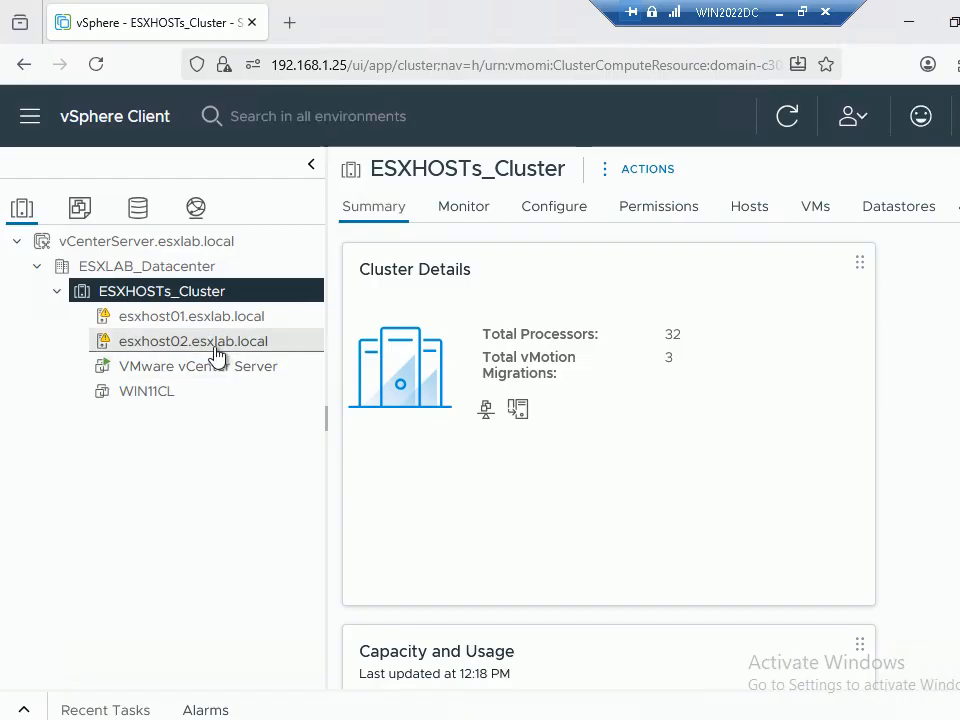
pyautogui.click(190, 306)
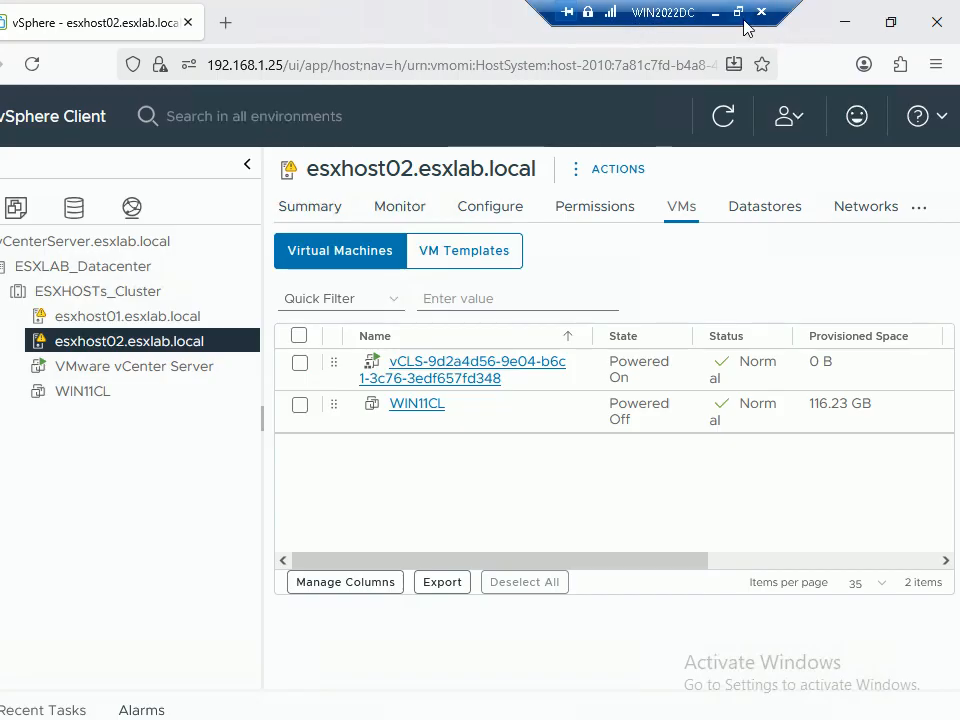
# Leave the full-screen remote session and advance the PowerPoint slide show from Step 306 to Step 307.
pyautogui.click(738, 14)
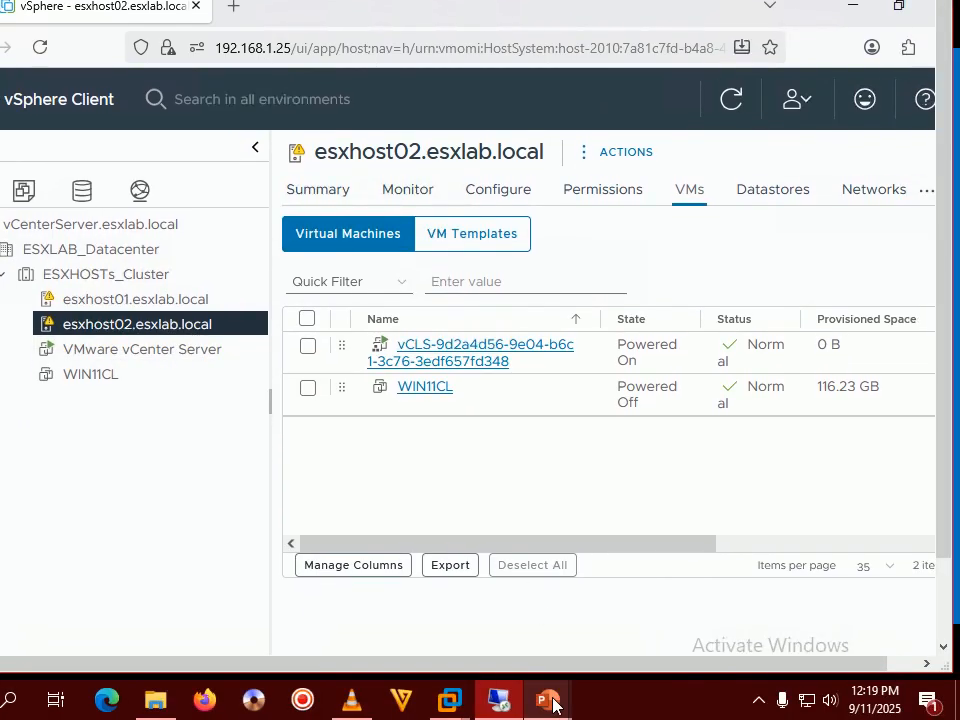
pyautogui.moveTo(553, 705)
pyautogui.click(645, 574)
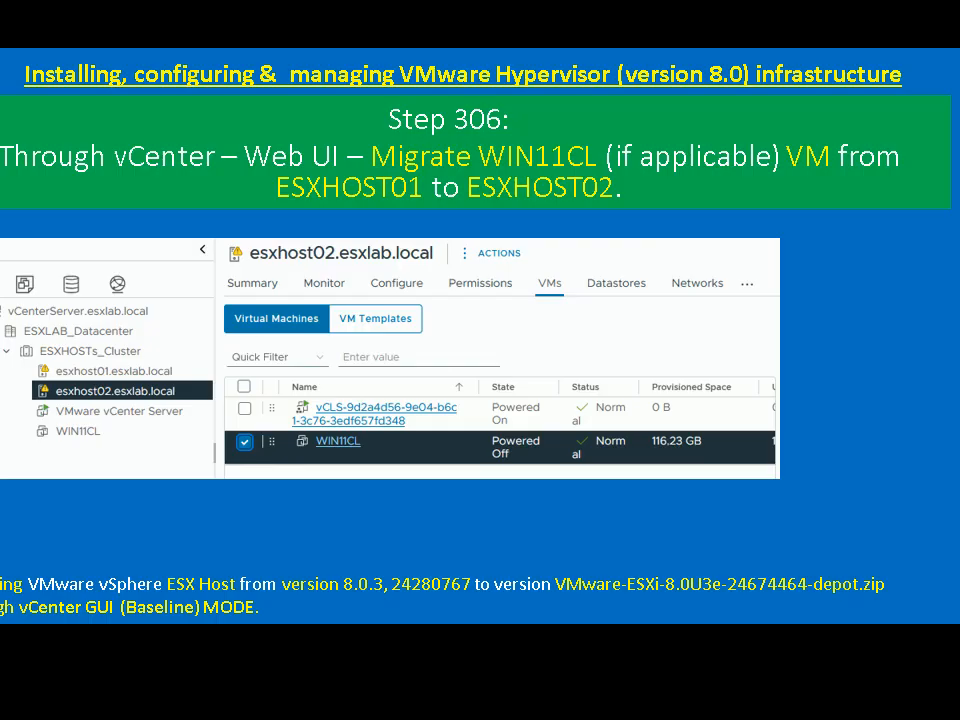
pyautogui.press('Right')
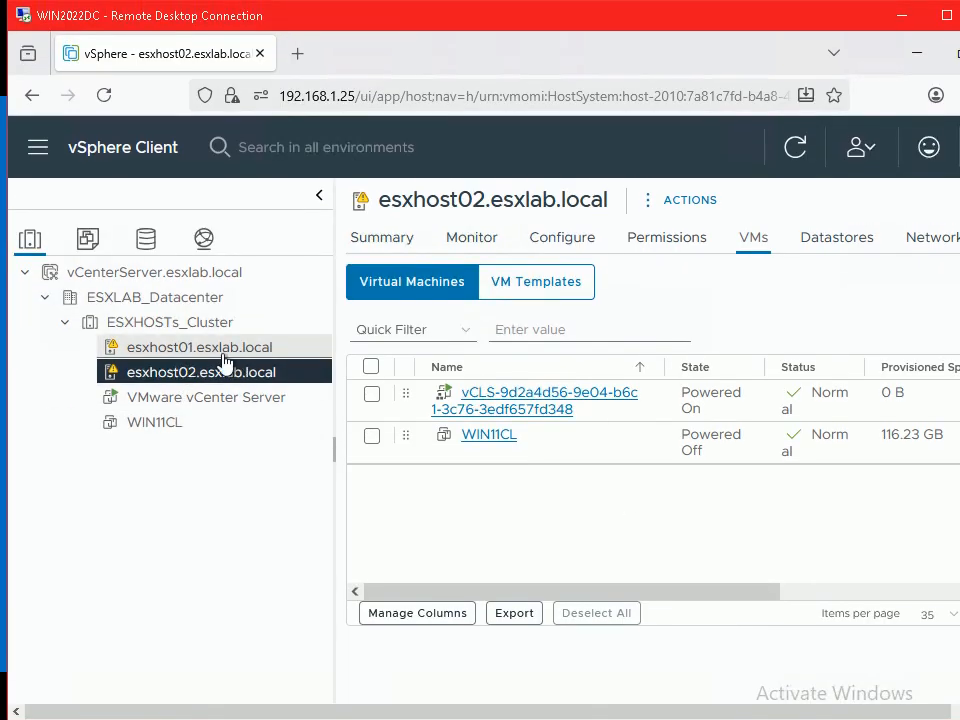
# Migrate the VMware vCenter Server VM from esxhost01.esxlab.local to esxhost02.esxlab.local, changing the compute resource only, with High vMotion priority.
pyautogui.click(226, 352)
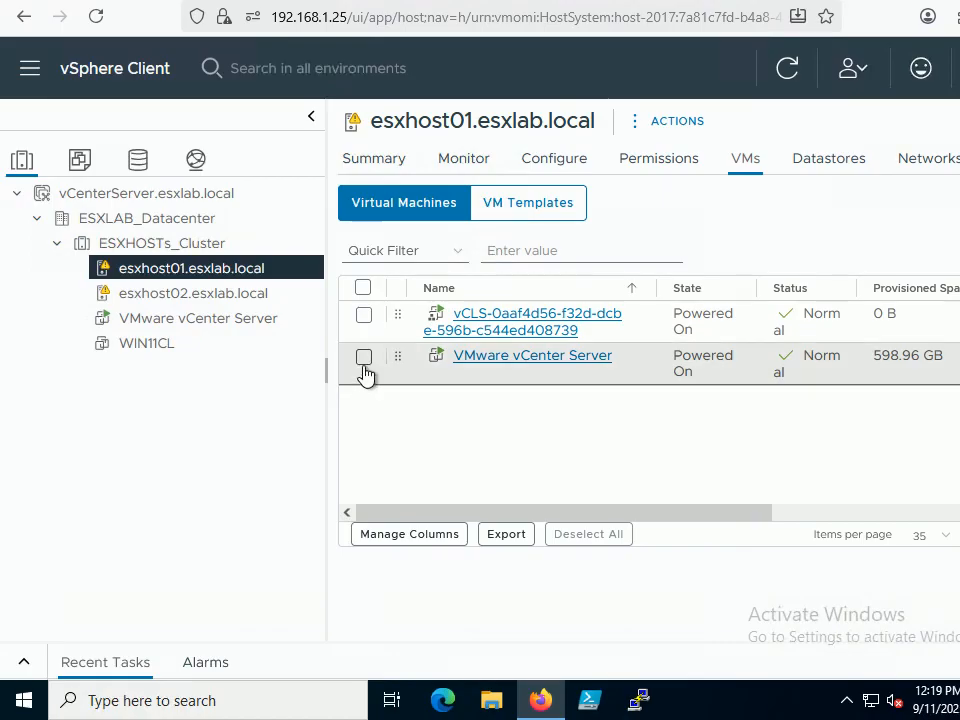
pyautogui.click(364, 358)
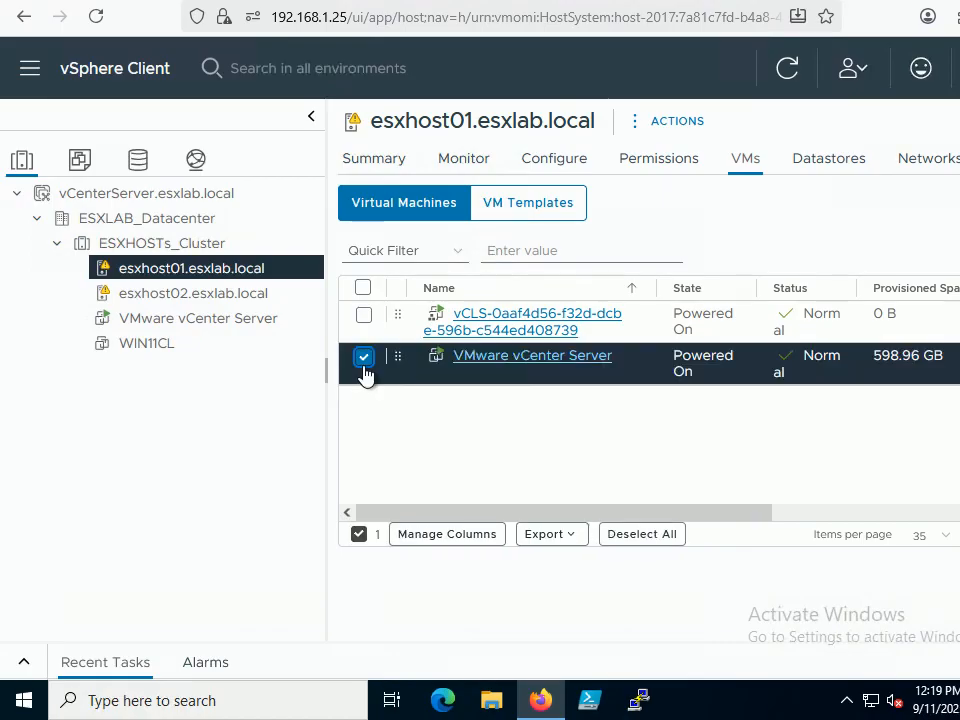
pyautogui.rightClick(592, 378)
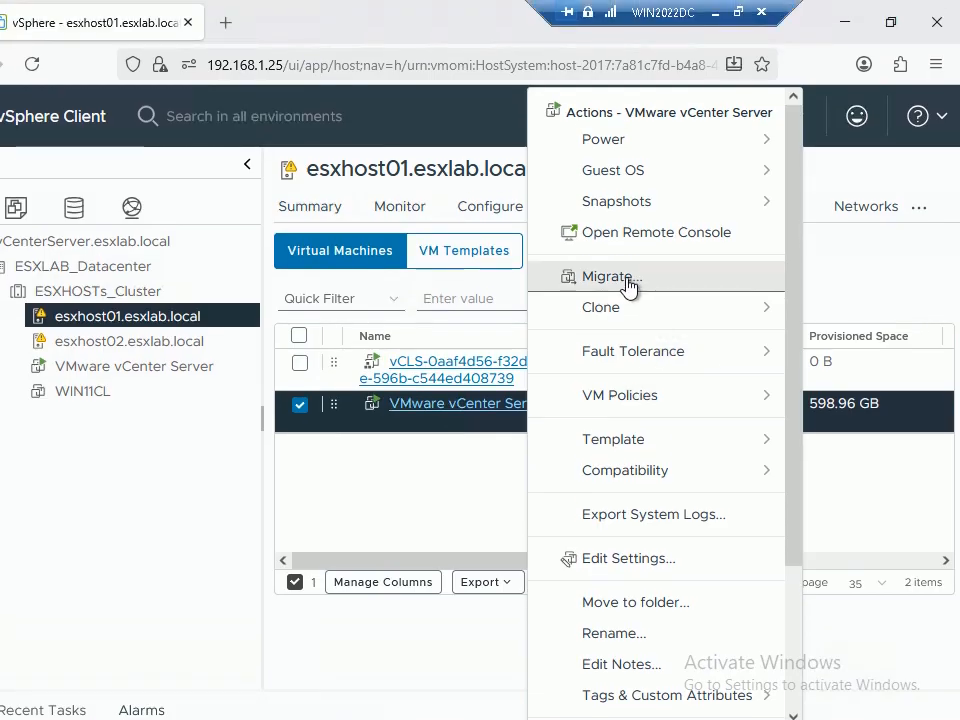
pyautogui.click(628, 287)
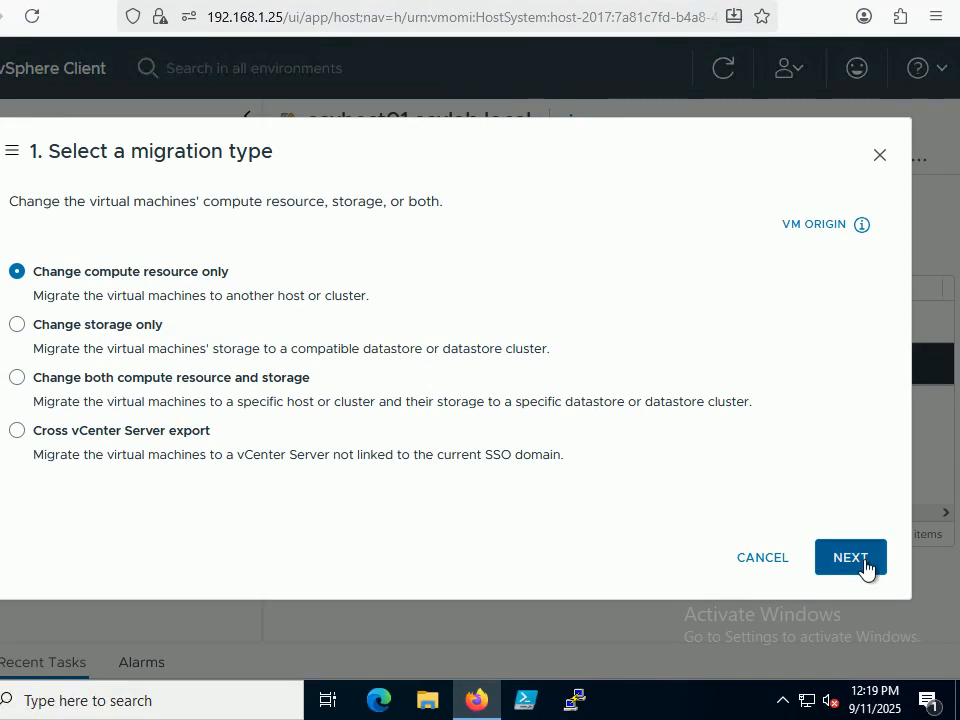
pyautogui.click(928, 610)
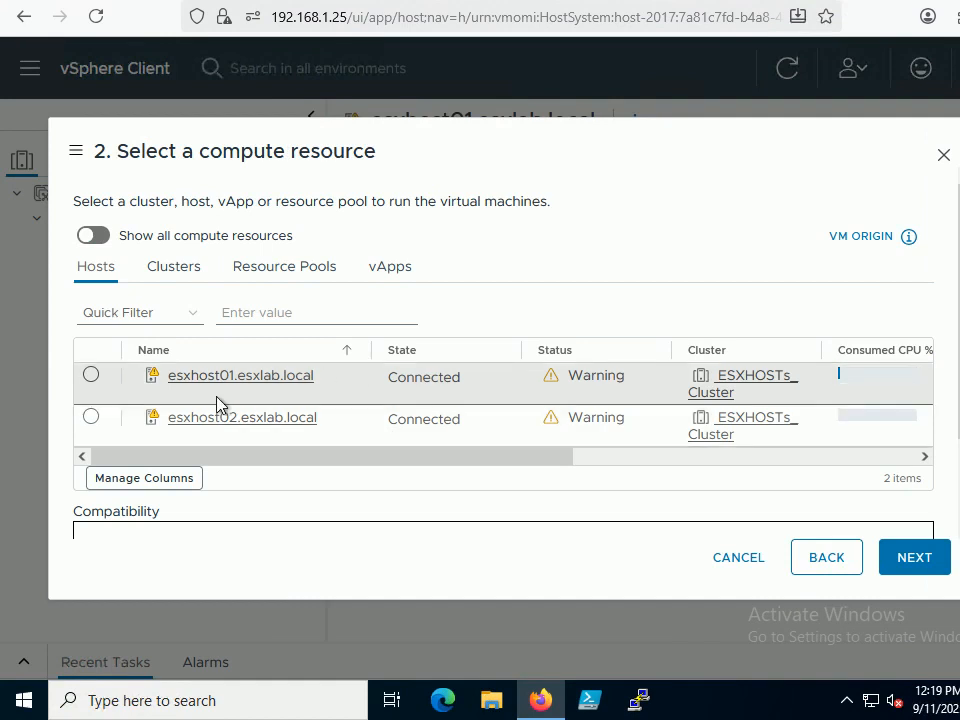
pyautogui.click(91, 418)
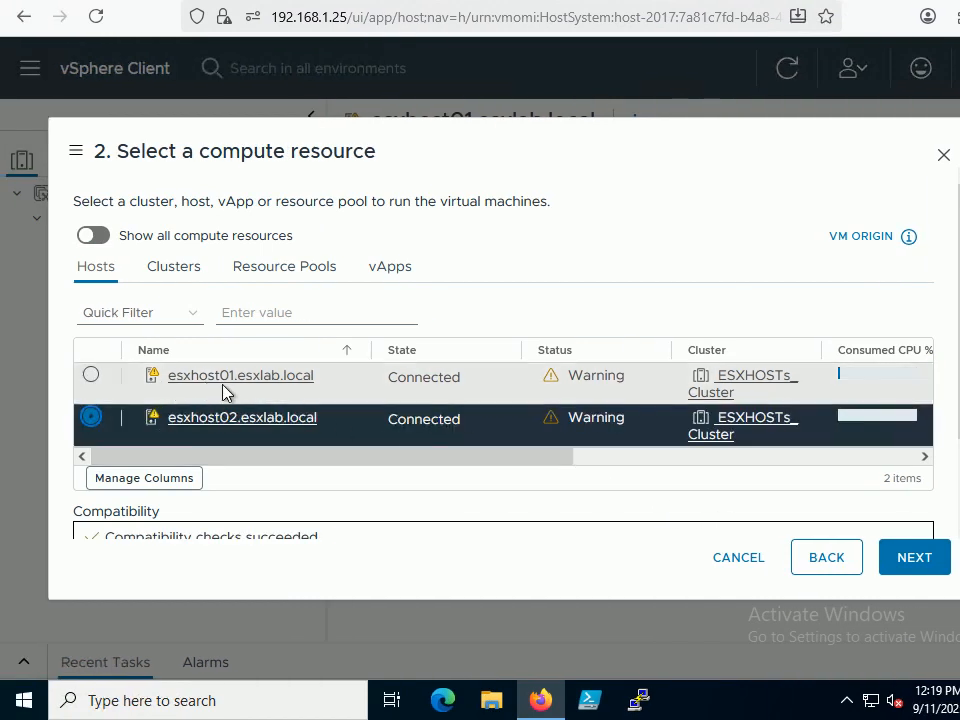
pyautogui.click(866, 560)
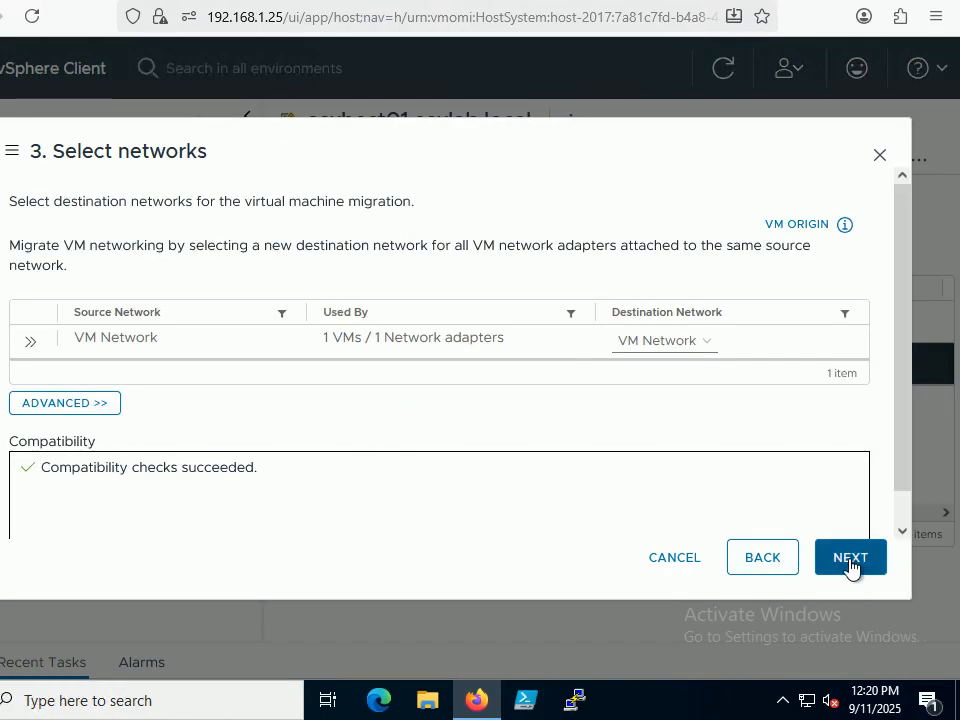
pyautogui.click(914, 560)
pyautogui.click(851, 560)
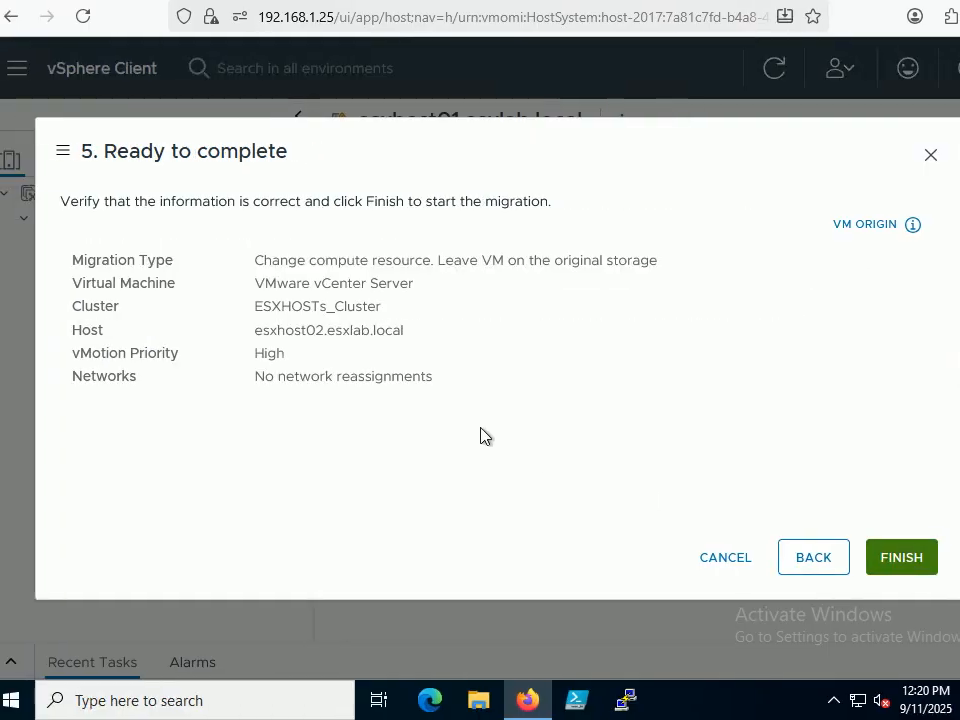
pyautogui.click(848, 558)
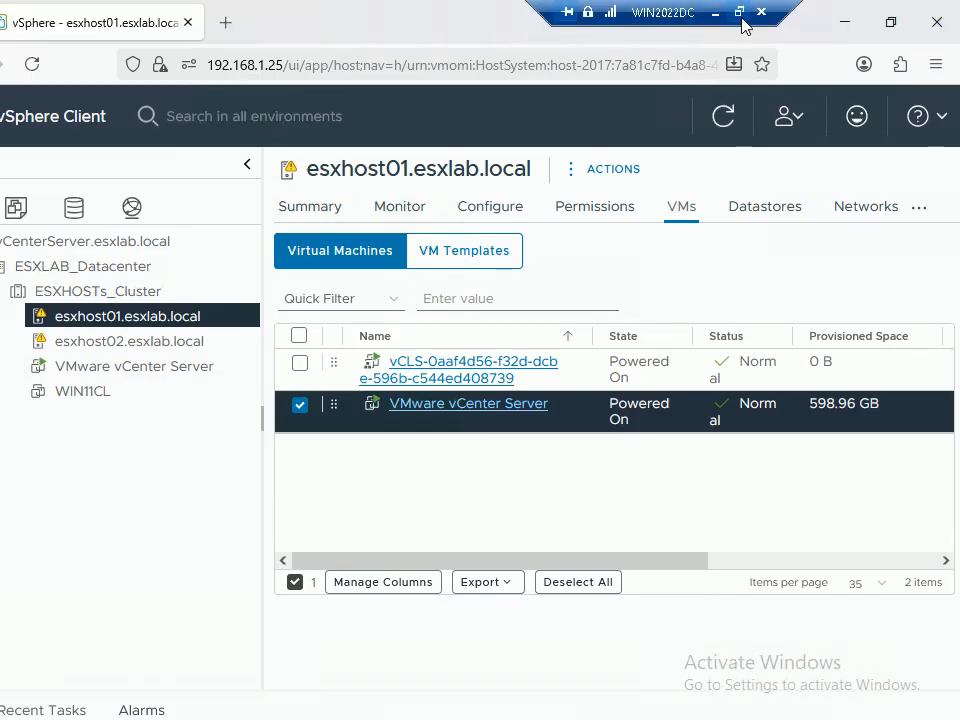
# Advance the PowerPoint slide show from Step 307 to Step 308 and switch back to the vSphere Client.
pyautogui.click(740, 13)
pyautogui.moveTo(546, 700)
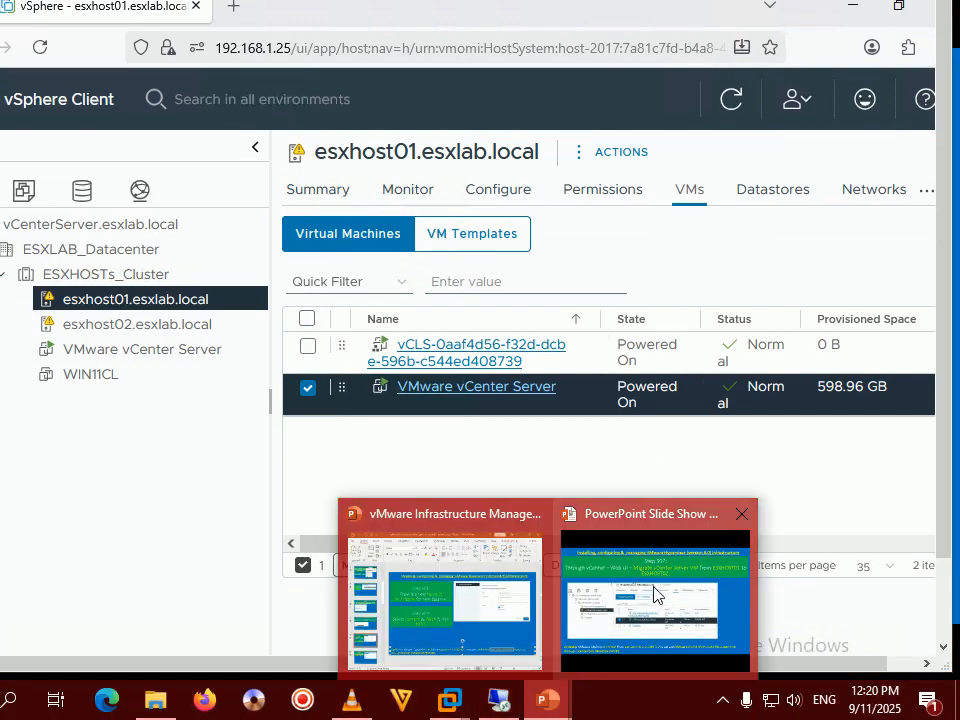
pyautogui.click(657, 594)
pyautogui.press('Right')
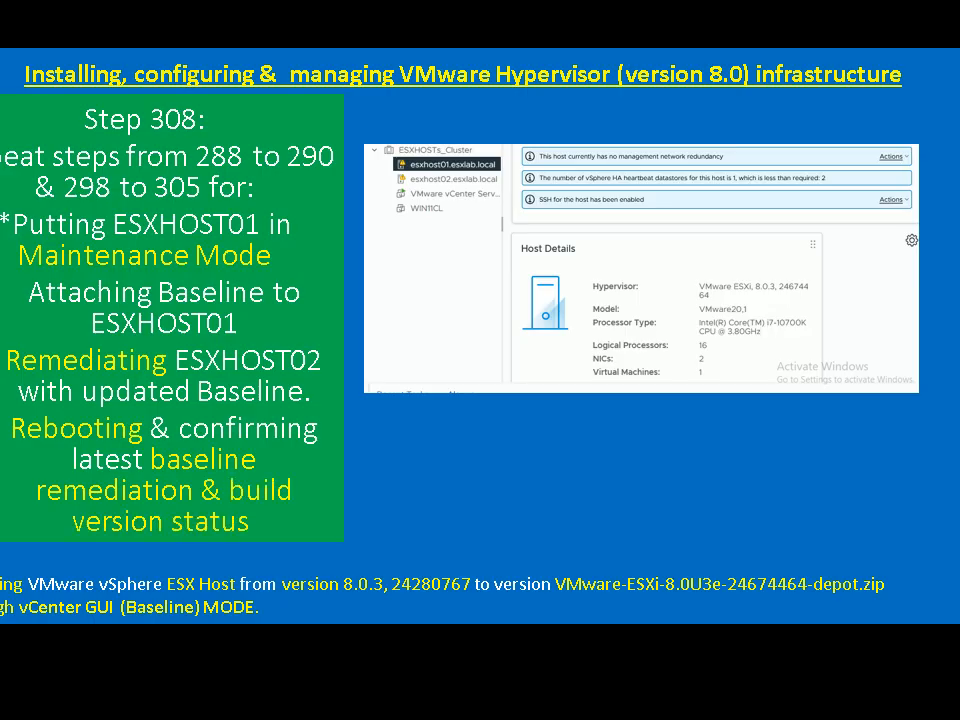
pyautogui.hotkey('alt', 'Tab')
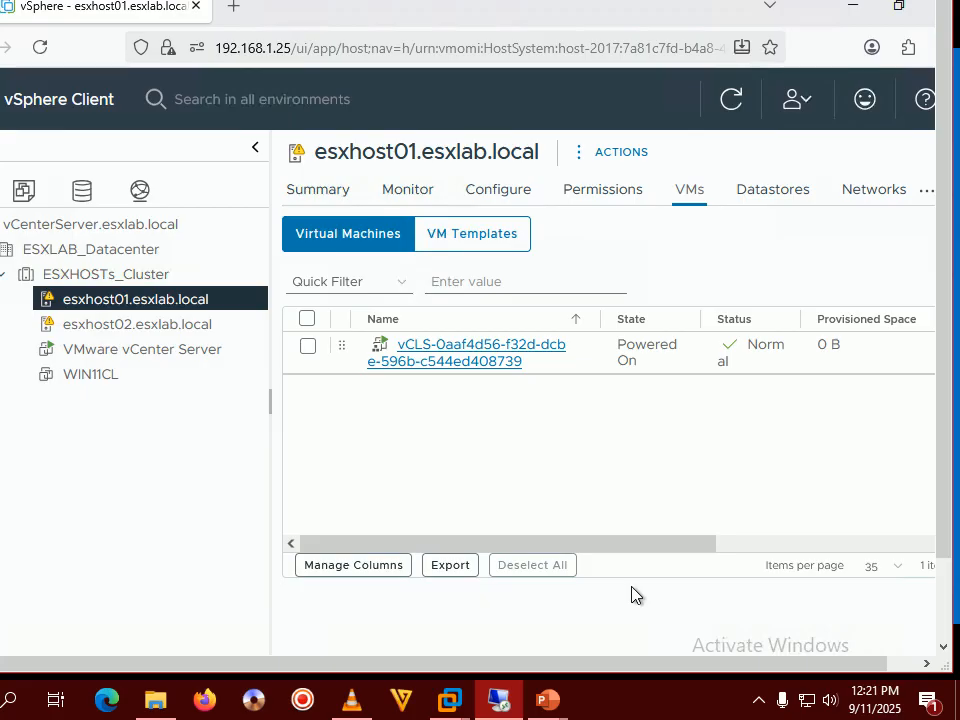
pyautogui.click(721, 710)
pyautogui.click(721, 710)
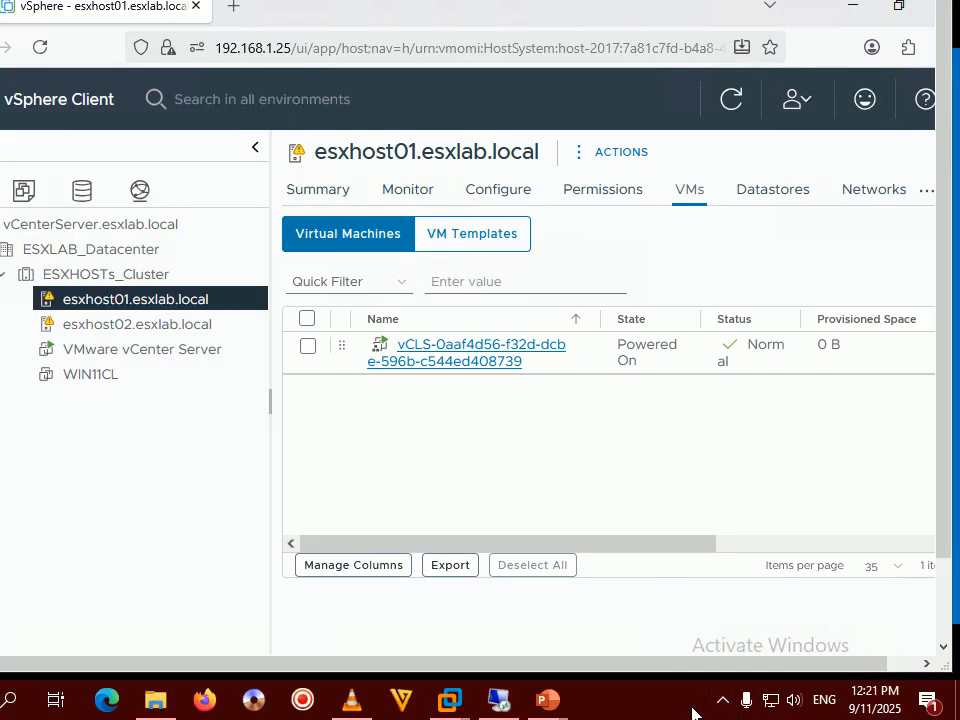
pyautogui.click(722, 701)
pyautogui.click(722, 701)
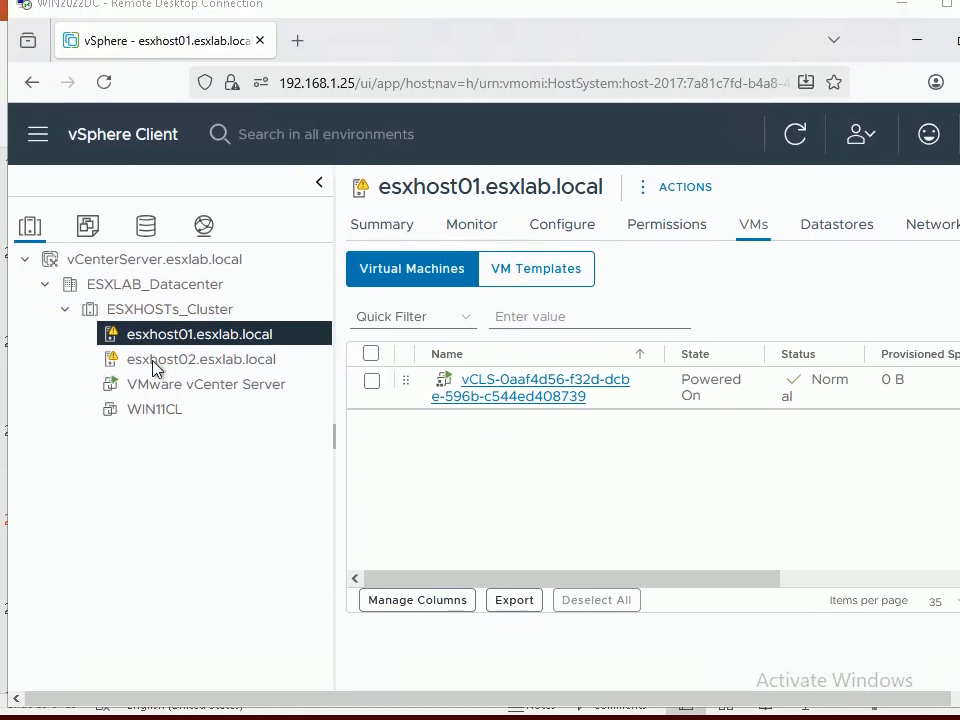
# Compare the virtual machine lists of esxhost02.esxlab.local and esxhost01.esxlab.local.
pyautogui.click(111, 324)
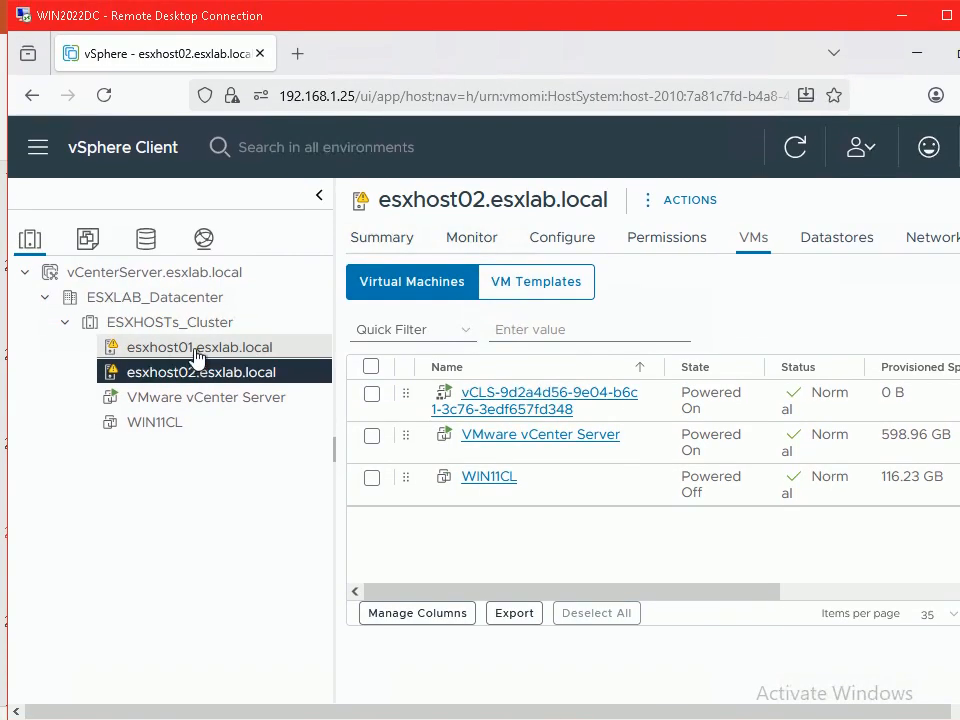
pyautogui.click(135, 299)
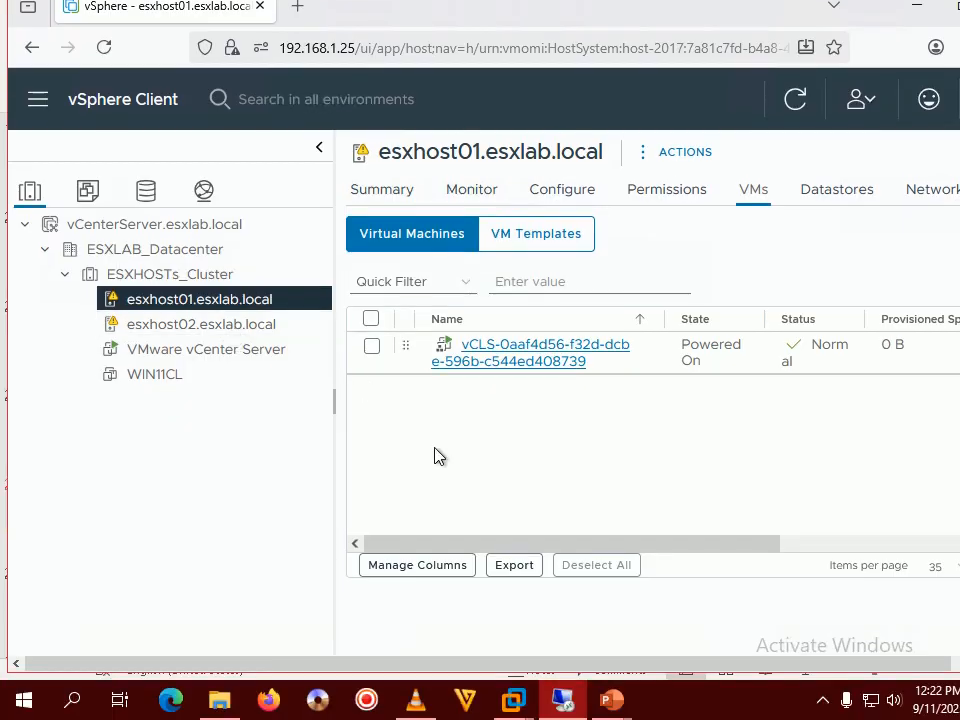
# Consult Step 288 of the PowerPoint slide show on entering maintenance mode and switch back to the vSphere Client.
pyautogui.moveTo(610, 699)
pyautogui.click(700, 602)
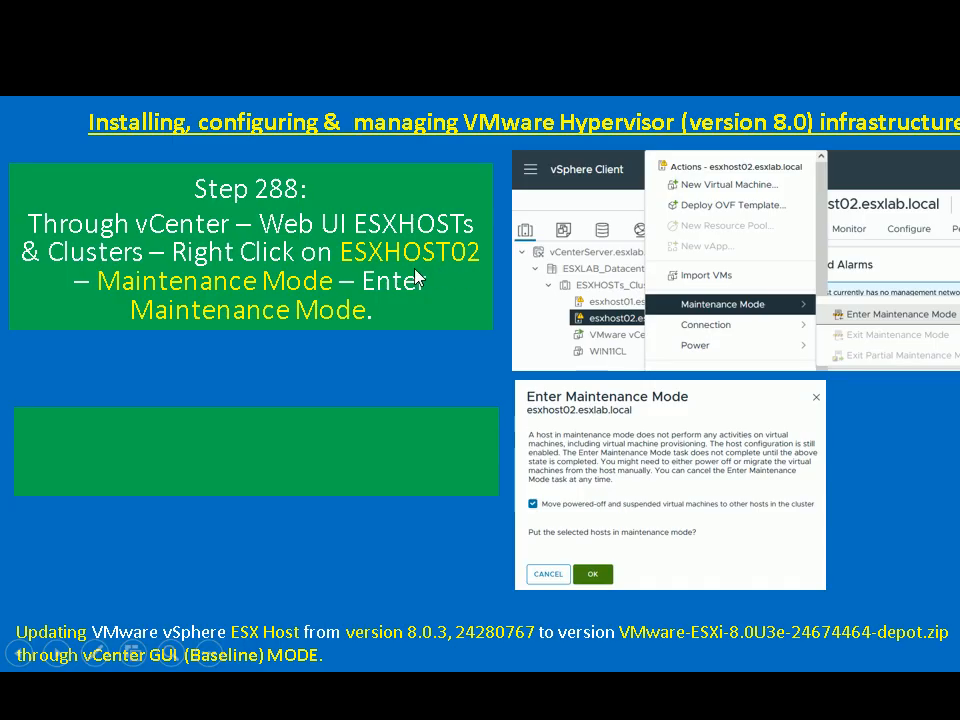
pyautogui.hotkey('alt', 'Tab')
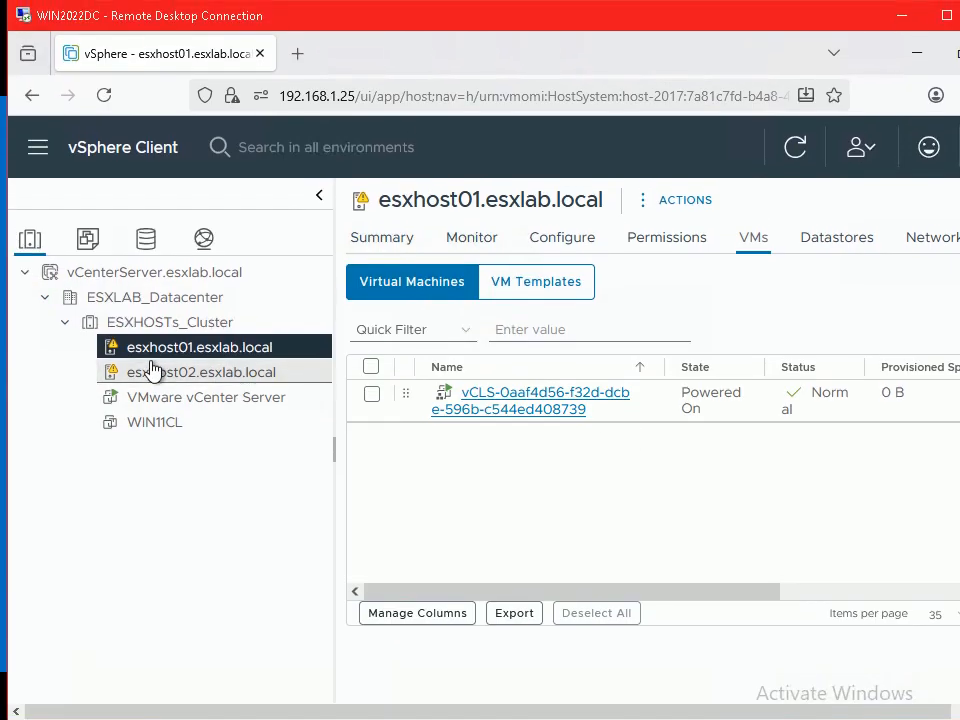
# Put esxhost01.esxlab.local into maintenance mode, acknowledging the powered-on virtual machines warning, and widen the inventory pane to fit its full name.
pyautogui.rightClick(170, 358)
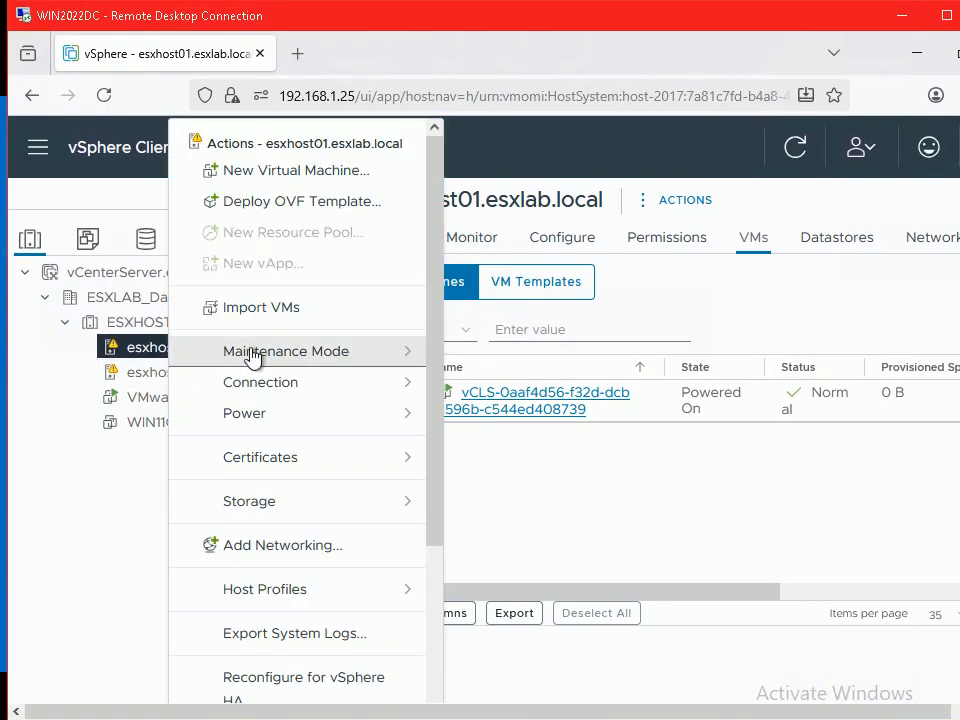
pyautogui.moveTo(292, 368)
pyautogui.click(460, 368)
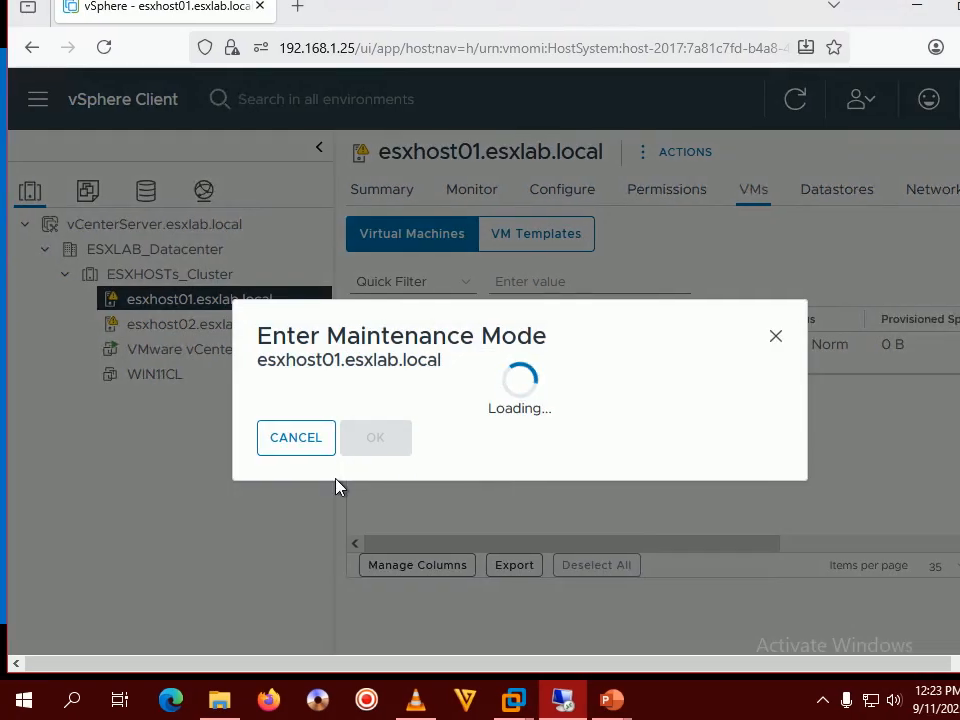
pyautogui.click(396, 548)
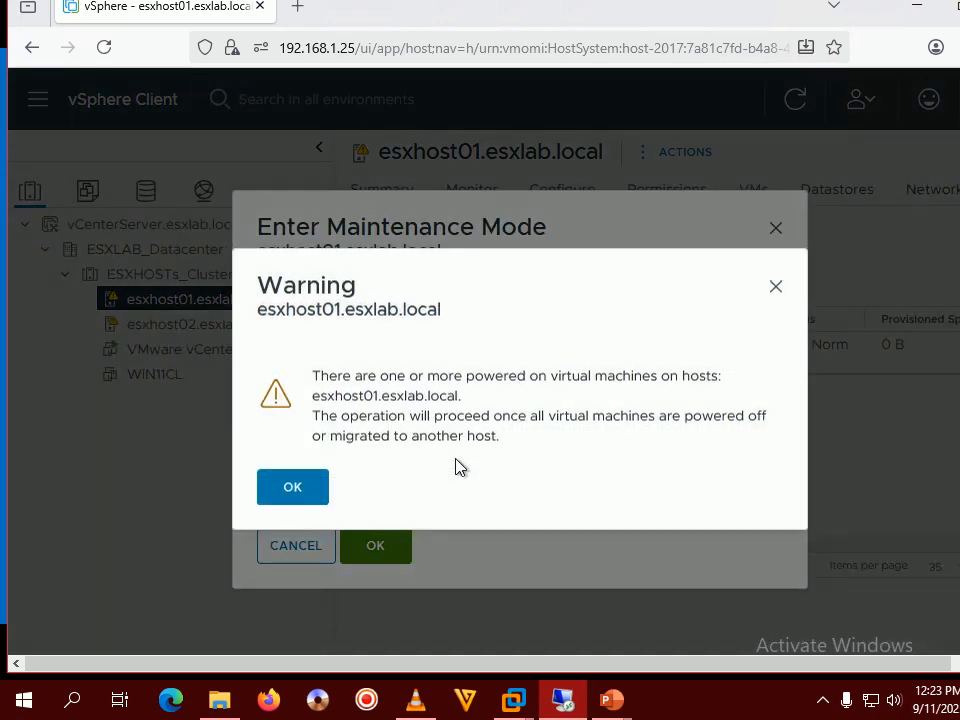
pyautogui.click(295, 488)
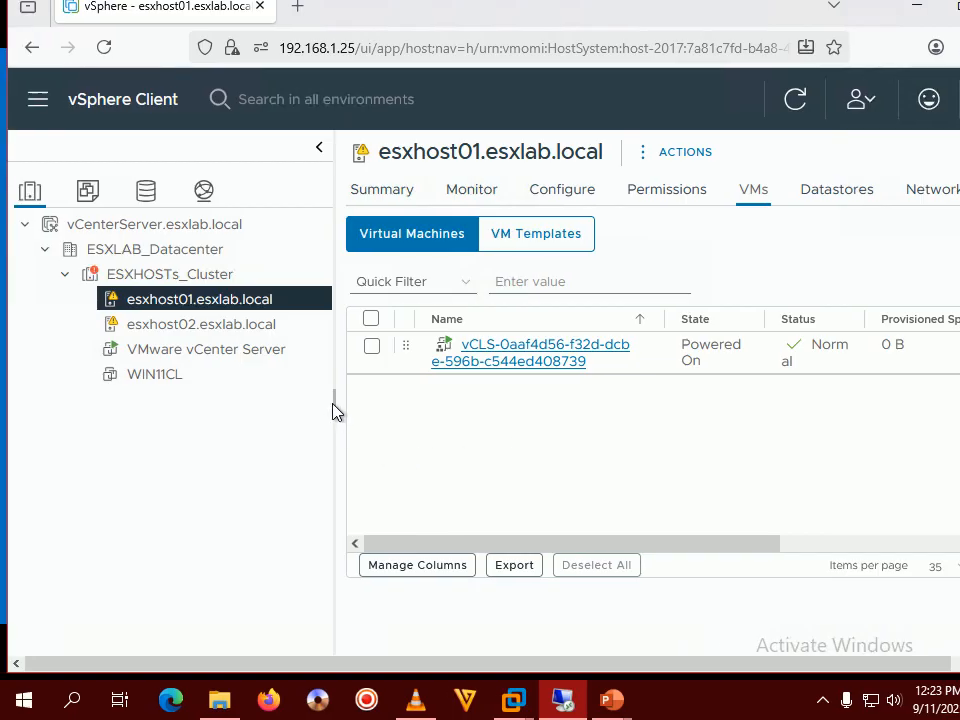
pyautogui.moveTo(334, 403); pyautogui.dragTo(391, 406)
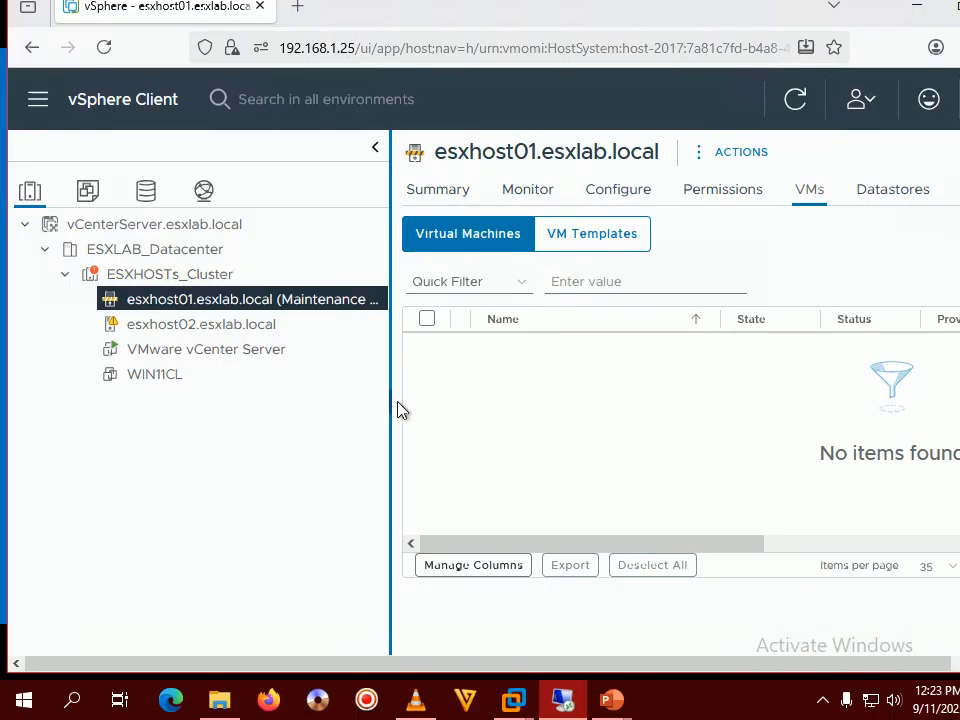
pyautogui.moveTo(425, 408); pyautogui.dragTo(520, 408)
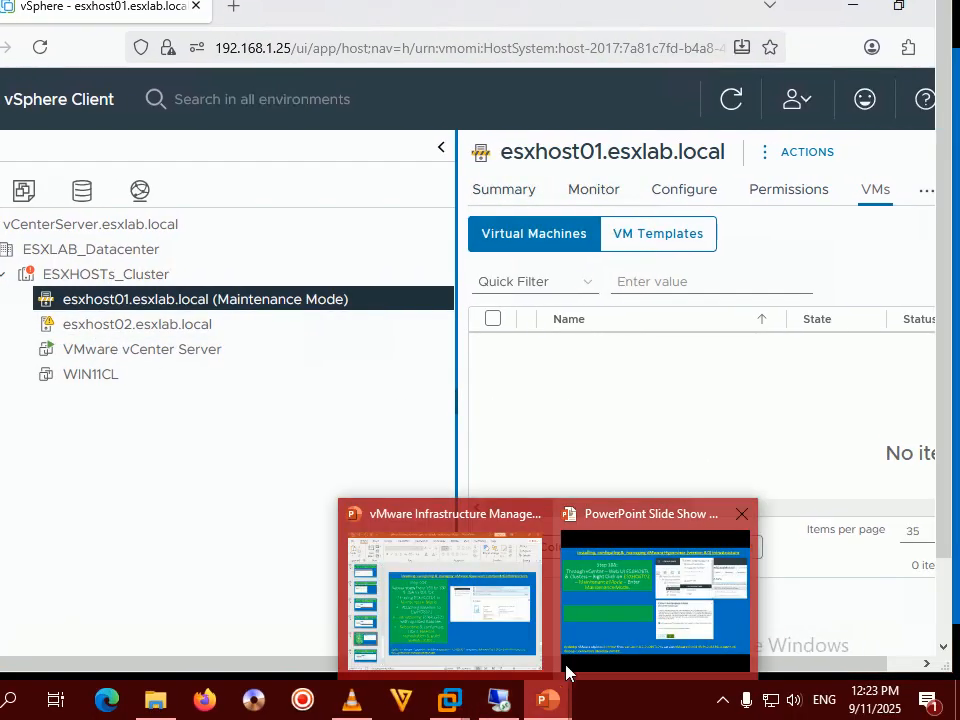
# Switch to the PowerPoint slide show and advance it from Step 289 to Step 290.
pyautogui.click(568, 668)
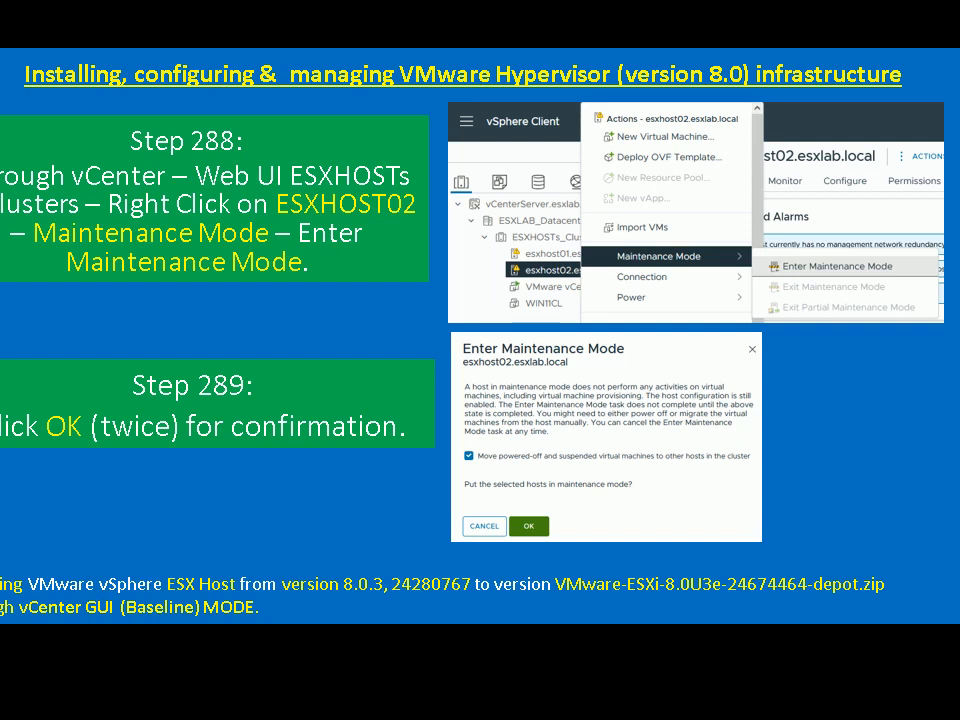
pyautogui.press('Right')
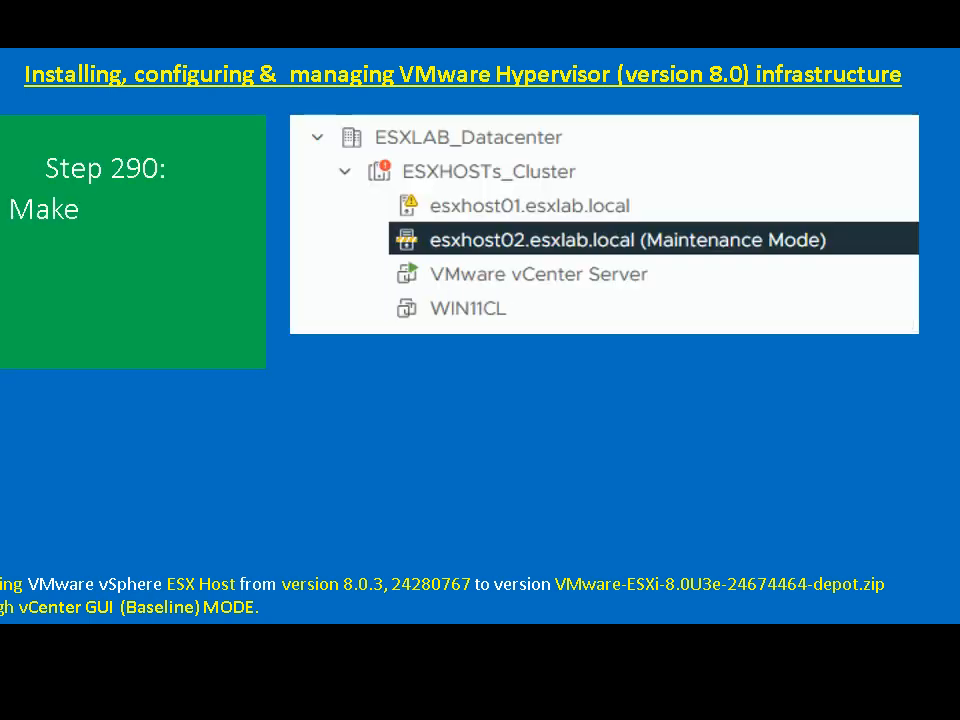
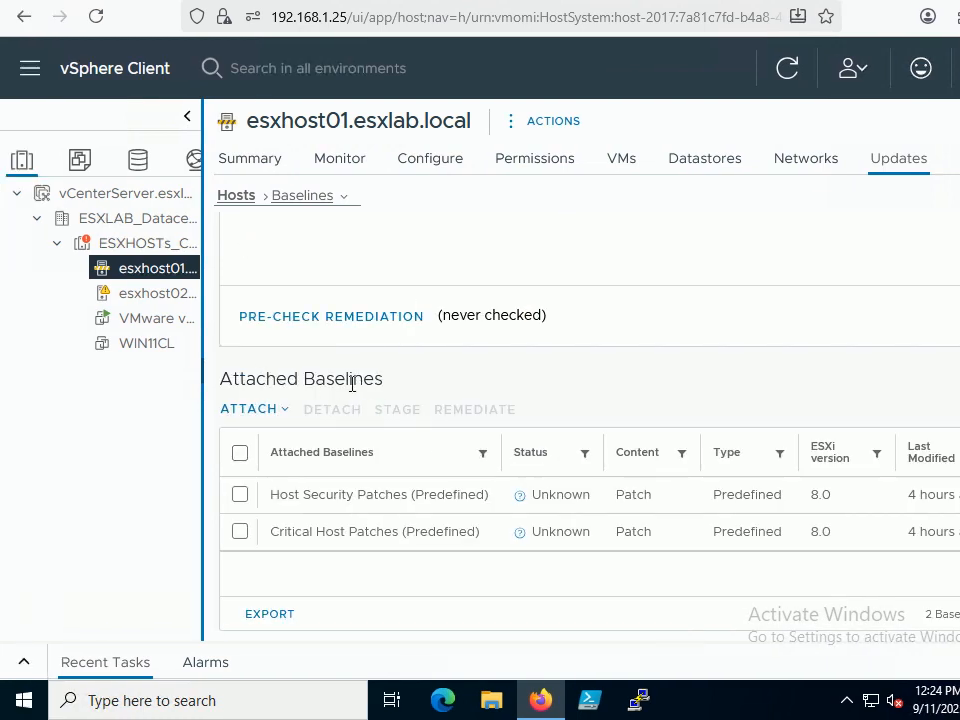
# Attach the existing ESX_Update baseline to esxhost01.esxlab.local.
pyautogui.click(285, 414)
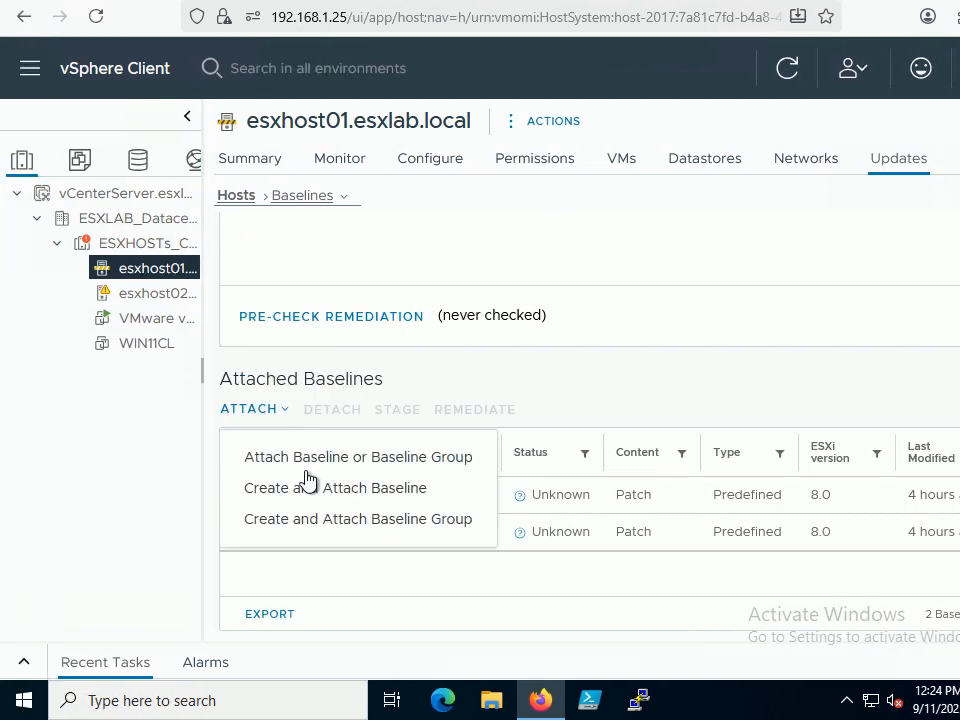
pyautogui.click(365, 463)
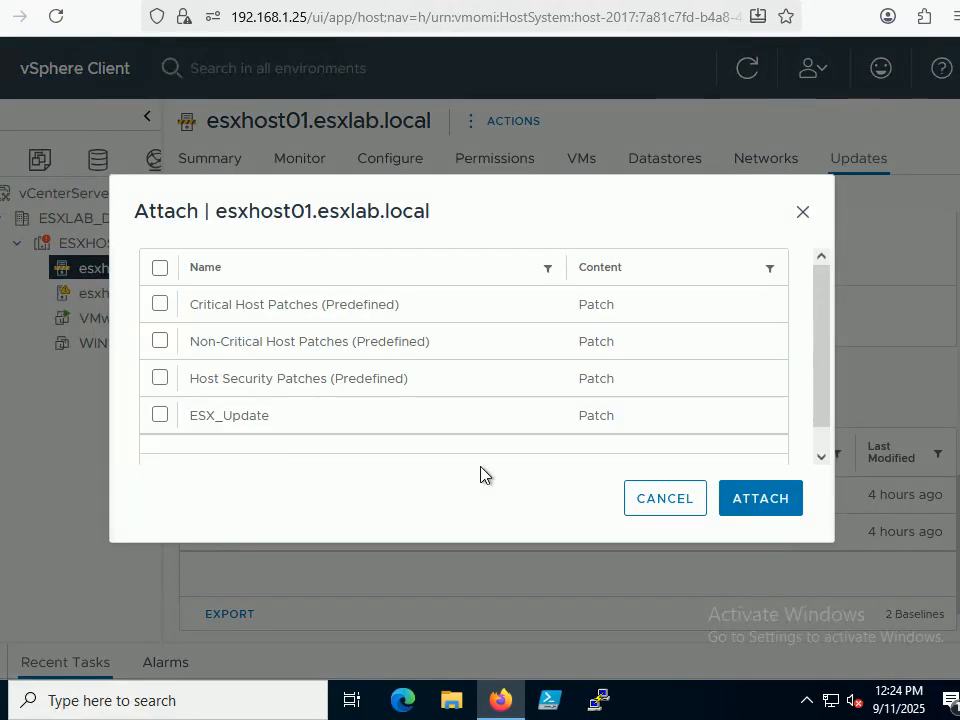
pyautogui.click(198, 418)
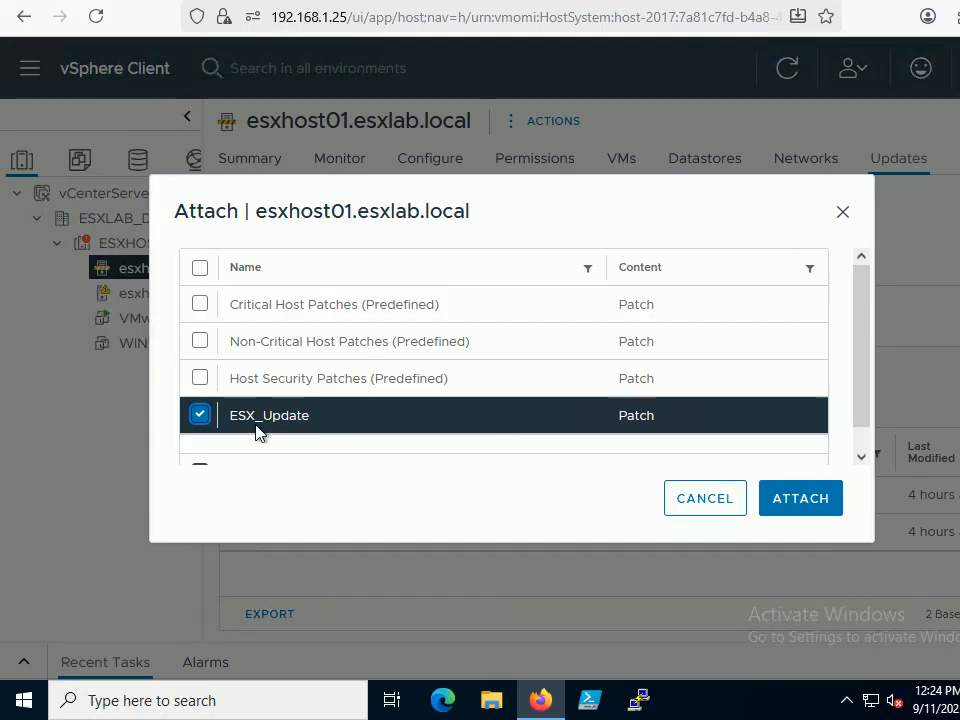
pyautogui.scroll(-1, 310, 424)
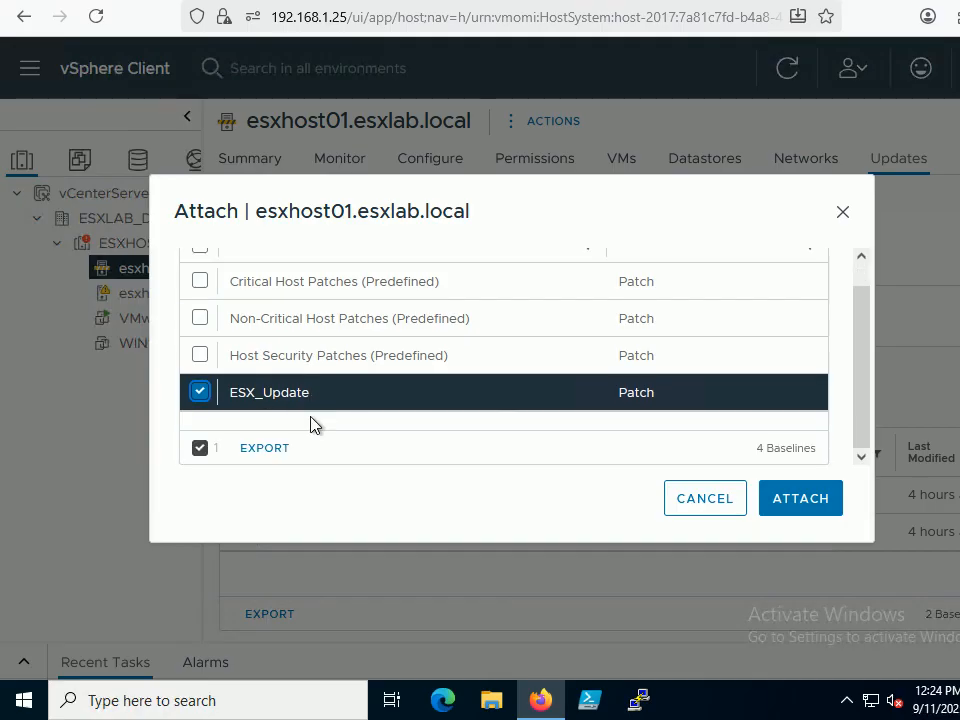
pyautogui.click(801, 498)
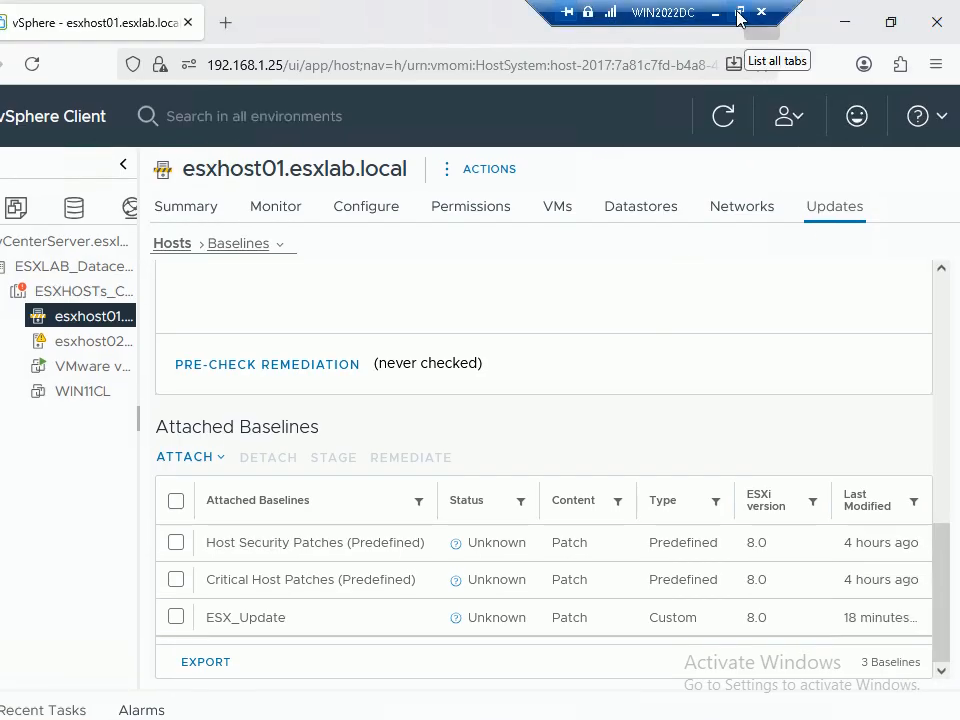
# Leave the full-screen remote session and switch to the PowerPoint slide show.
pyautogui.click(740, 14)
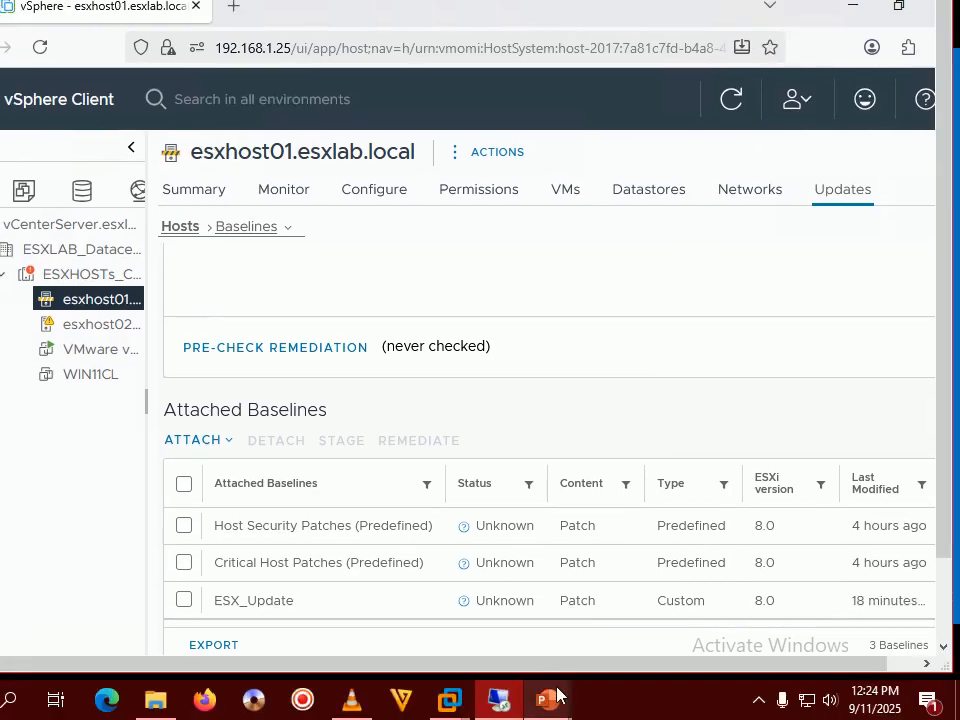
pyautogui.moveTo(546, 700)
pyautogui.click(649, 614)
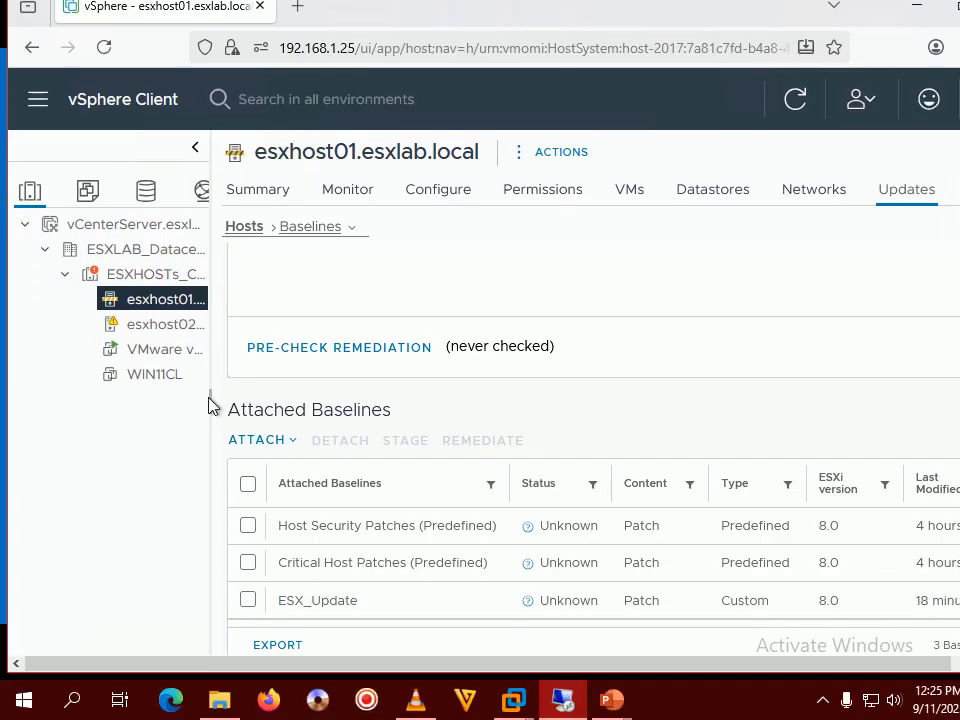
# Check the compliance of esxhost01.esxlab.local against its attached baselines and highlight the compliance status, with the inventory pane widened.
pyautogui.moveTo(208, 398); pyautogui.dragTo(274, 399)
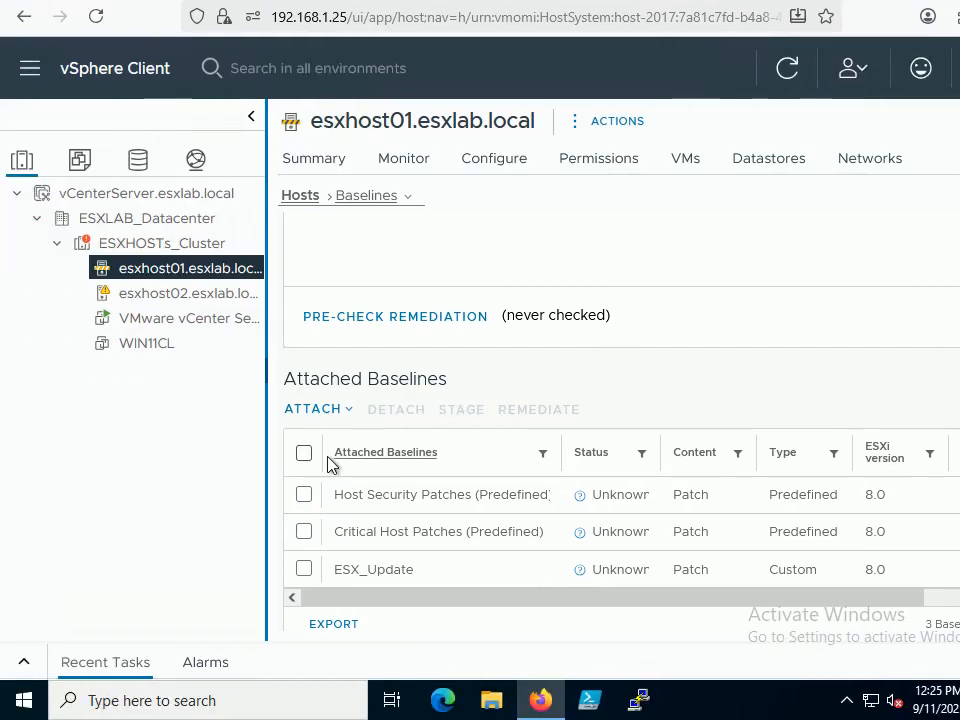
pyautogui.scroll(5, 613, 467)
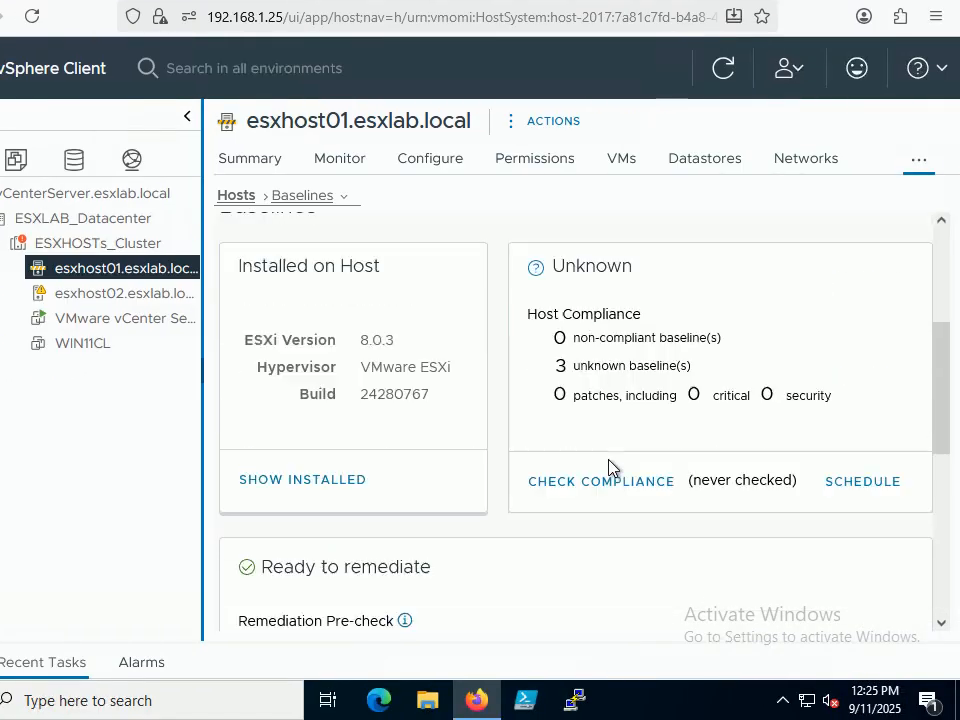
pyautogui.scroll(-2, 610, 466)
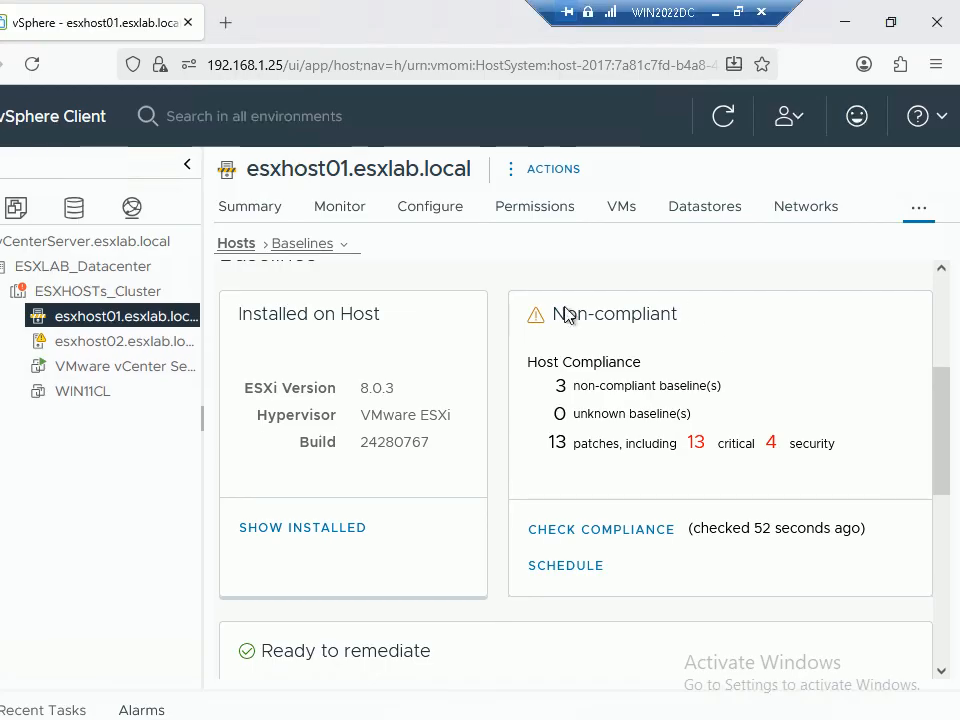
pyautogui.moveTo(553, 266); pyautogui.dragTo(710, 273)
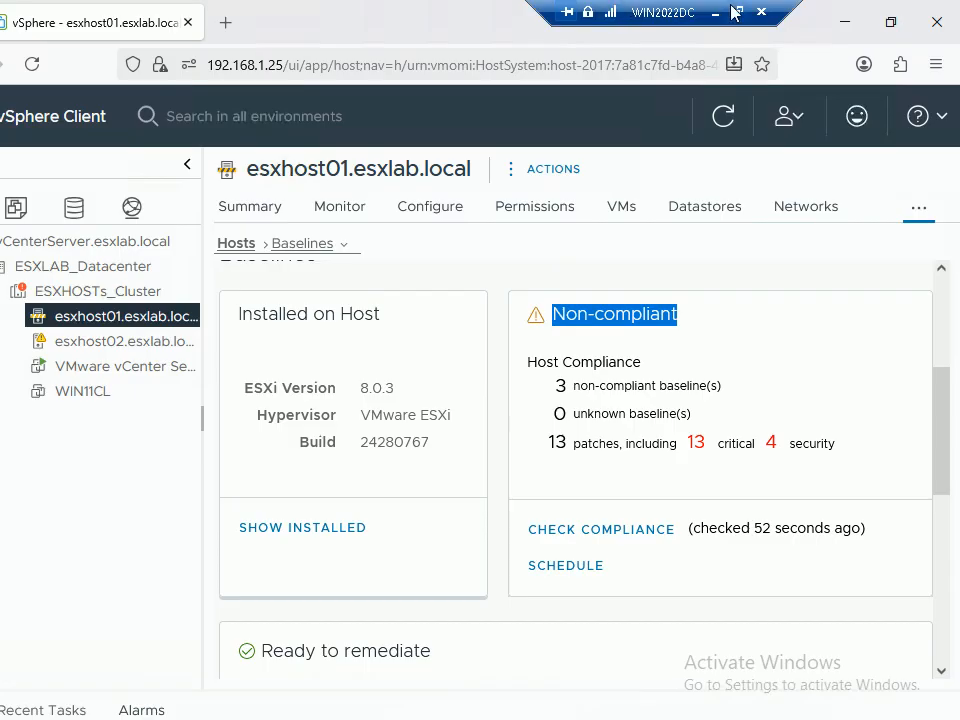
# Leave the full-screen remote session and advance the PowerPoint slide show past Step 300.
pyautogui.click(736, 12)
pyautogui.click(563, 702)
pyautogui.click(642, 552)
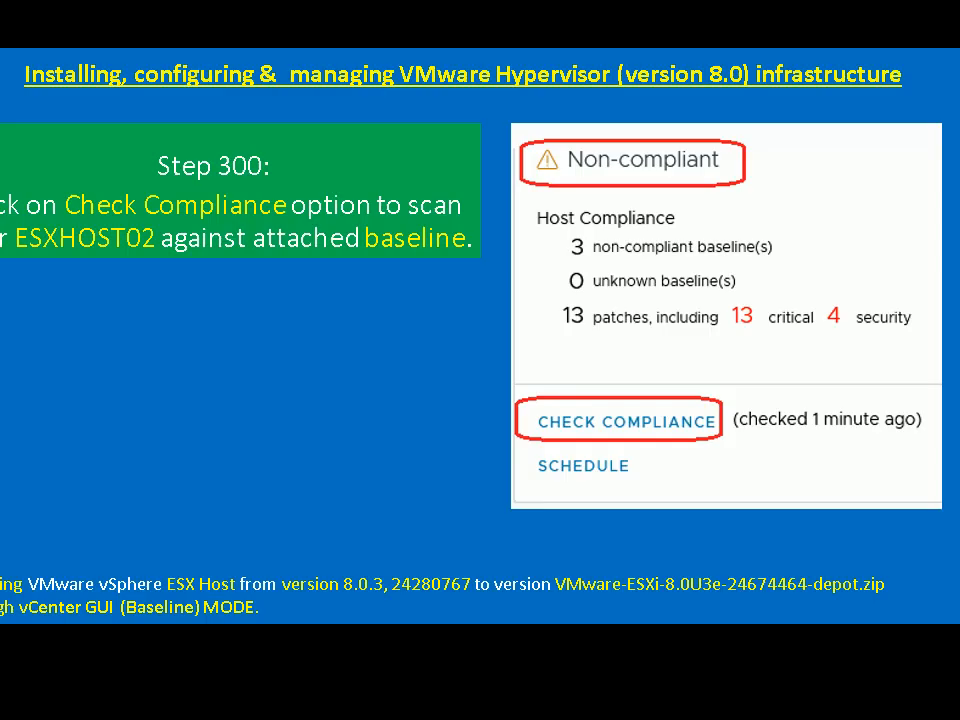
pyautogui.press('Right')
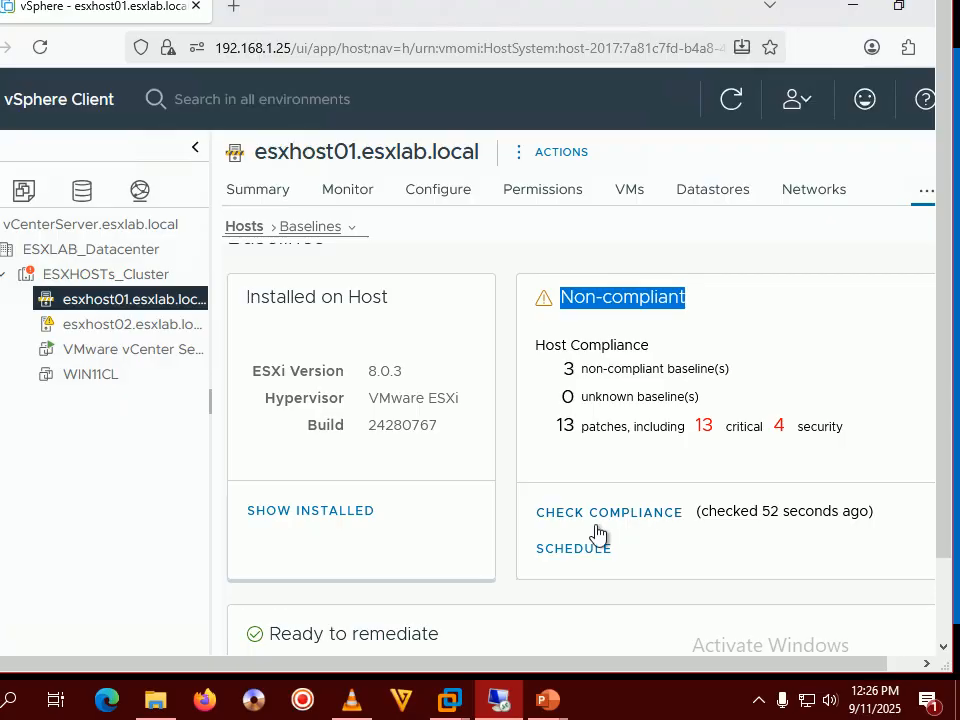
# Review the attached baselines' status on esxhost01.esxlab.local, narrow the inventory pane and return the remote session to full screen.
pyautogui.scroll(-2, 556, 460)
pyautogui.scroll(-6, 556, 460)
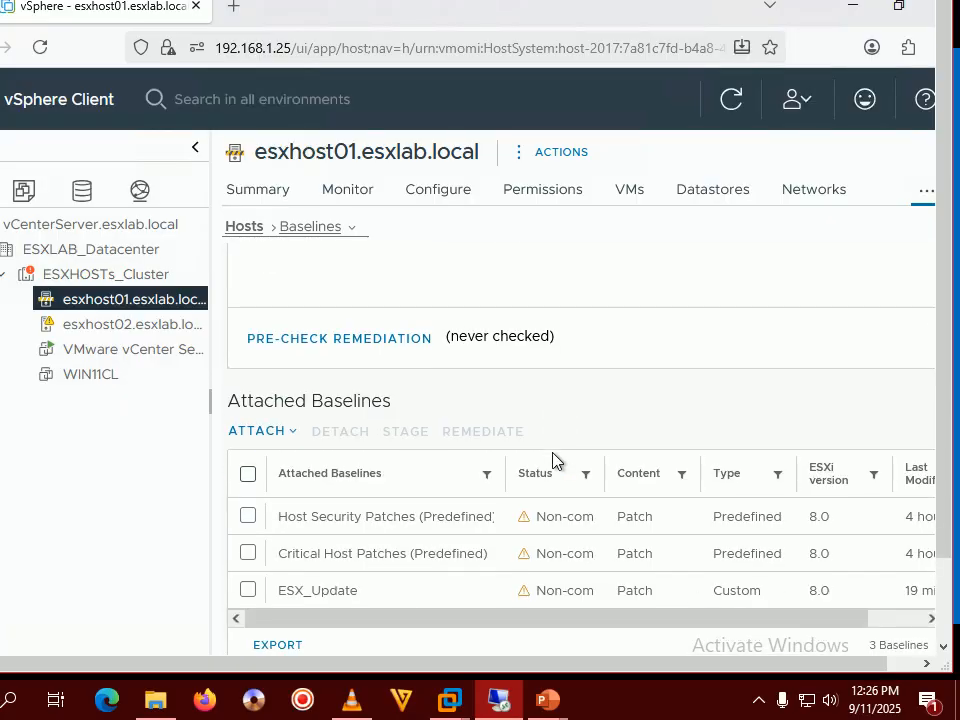
pyautogui.scroll(8, 553, 460)
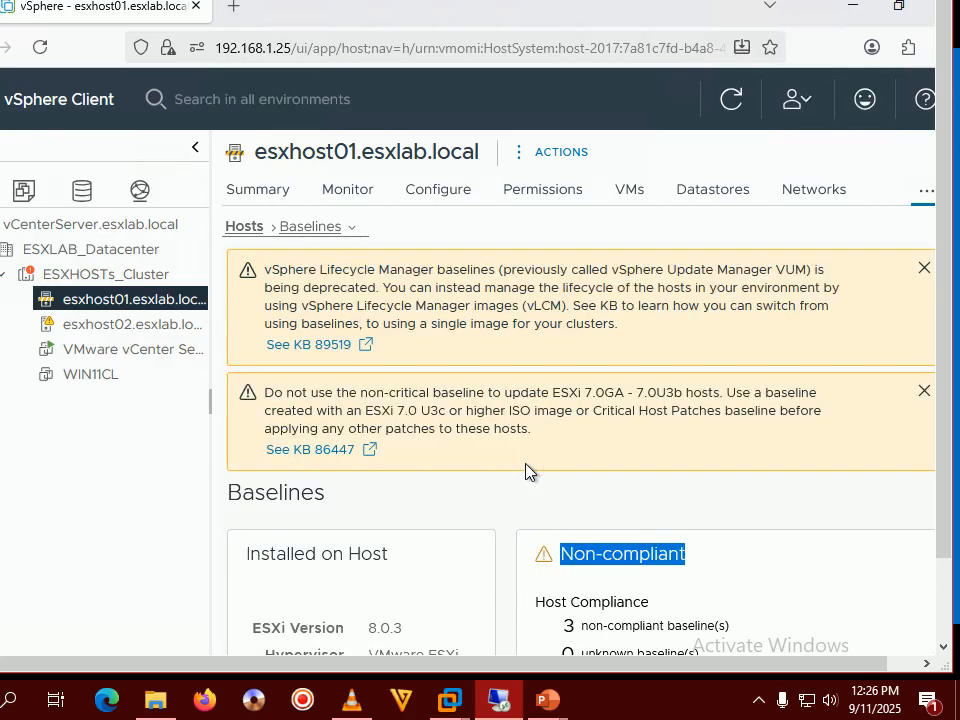
pyautogui.scroll(-2, 530, 470)
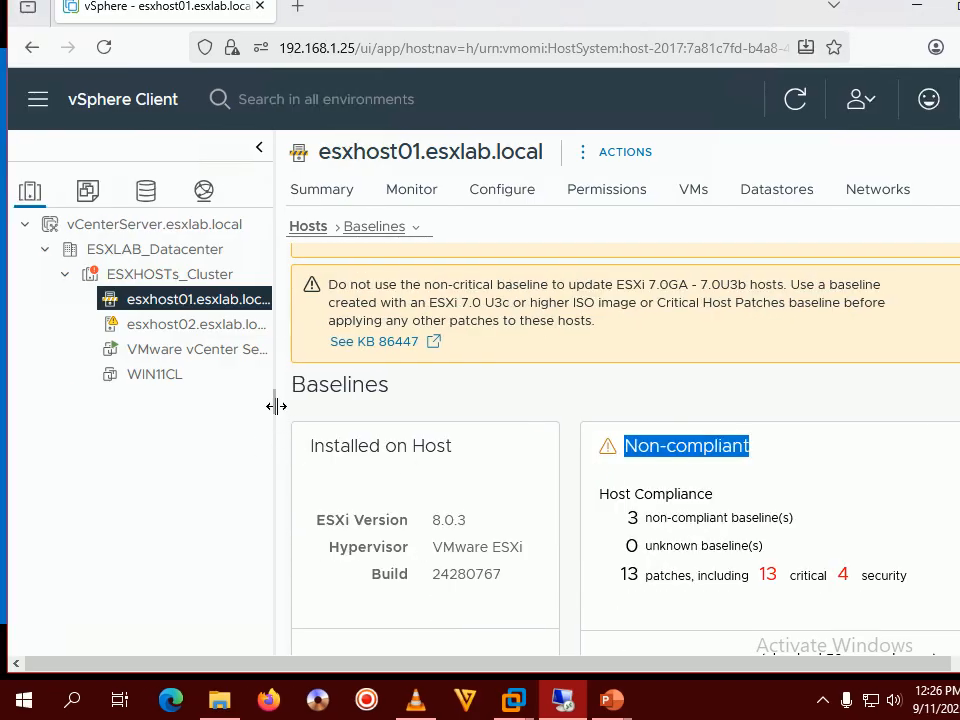
pyautogui.moveTo(276, 406); pyautogui.dragTo(210, 413)
pyautogui.doubleClick(588, 21)
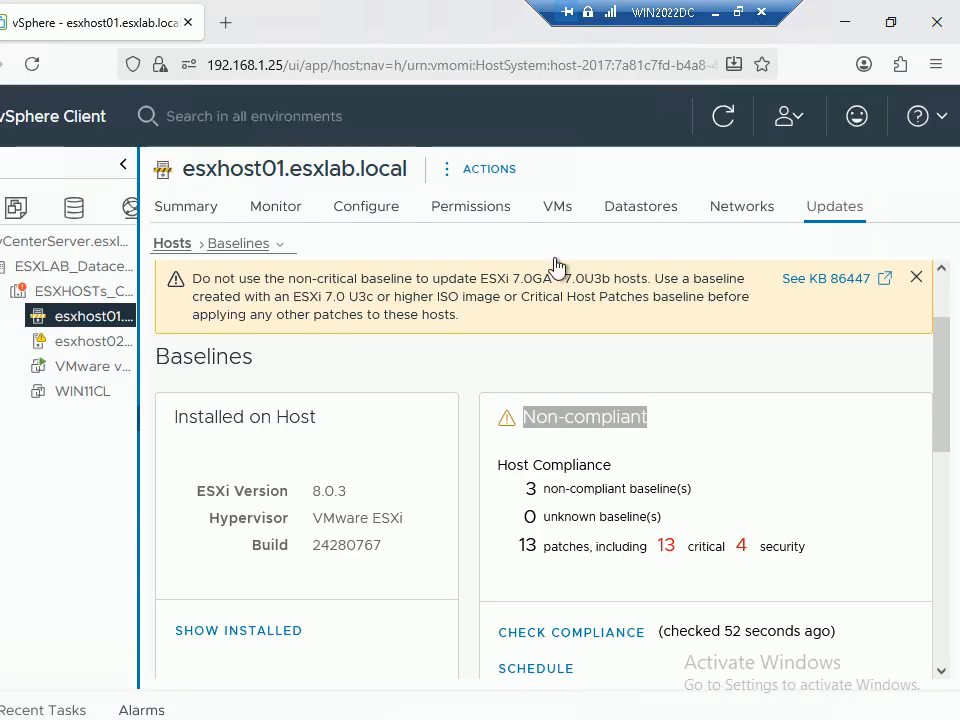
# Remediate esxhost01.esxlab.local with the attached ESX_Update baseline.
pyautogui.scroll(-6, 473, 565)
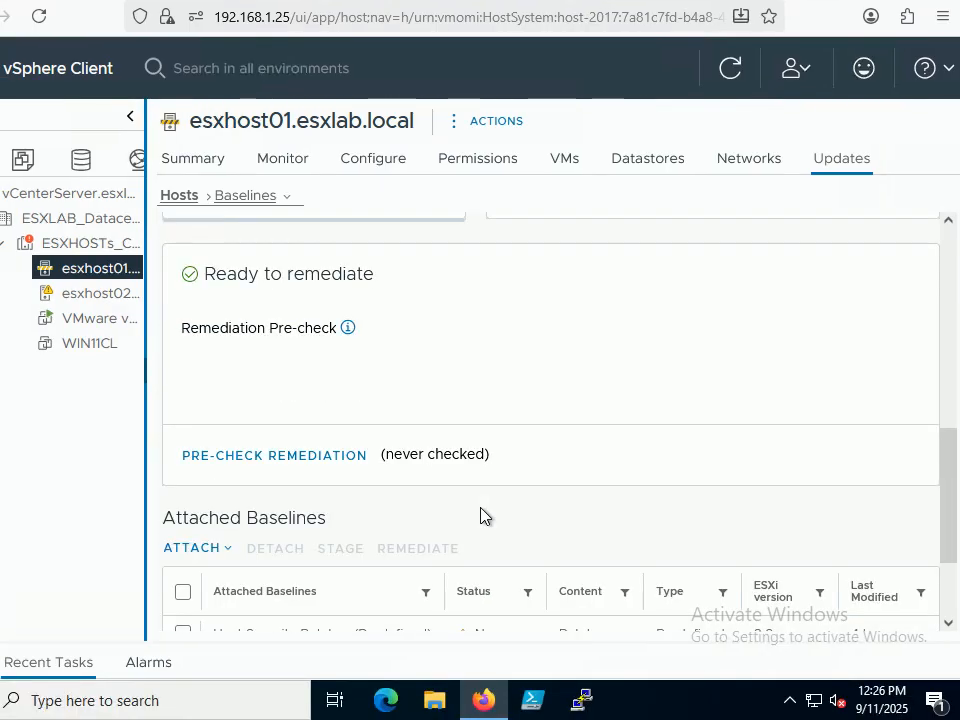
pyautogui.scroll(-3, 480, 515)
pyautogui.click(184, 569)
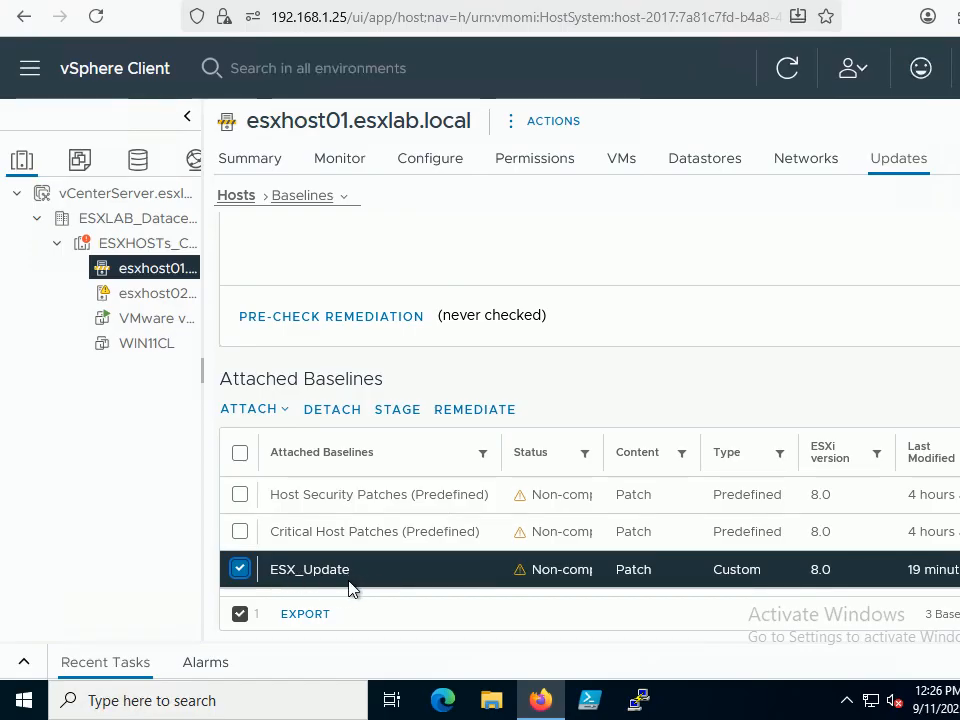
pyautogui.click(484, 412)
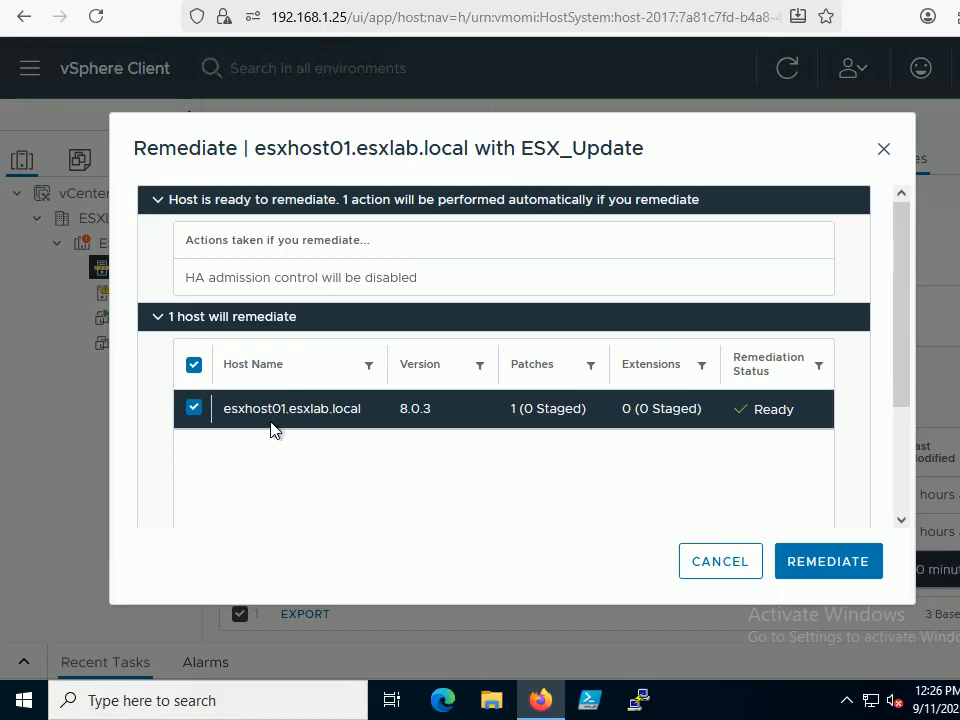
pyautogui.click(850, 566)
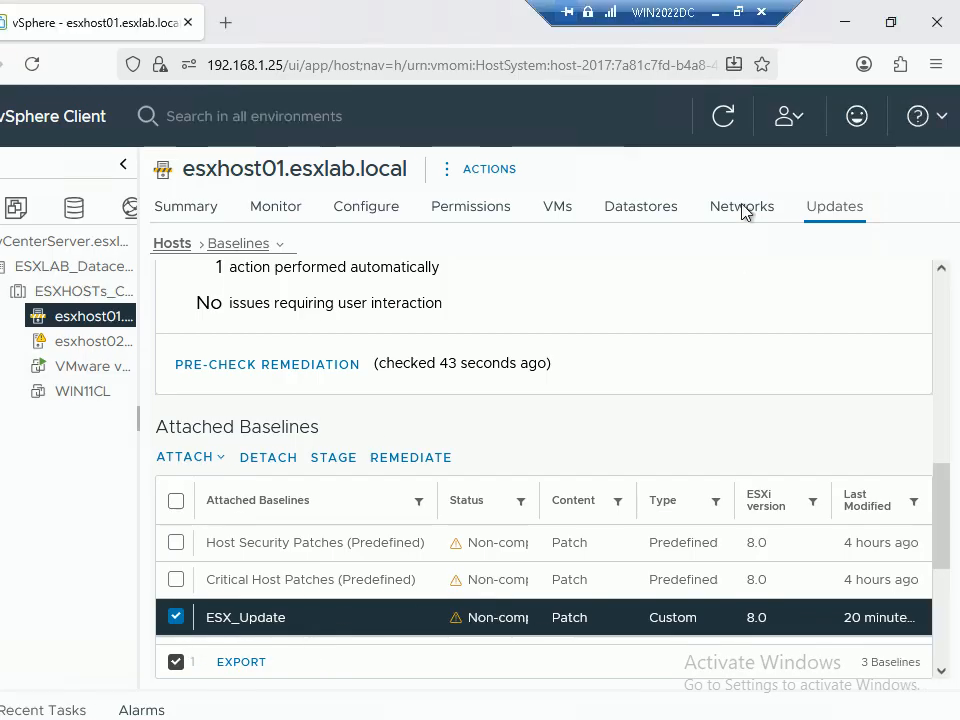
# Leave the full-screen remote session and switch to VMware Workstation to watch the ESXHOST01 console during the update.
pyautogui.click(738, 12)
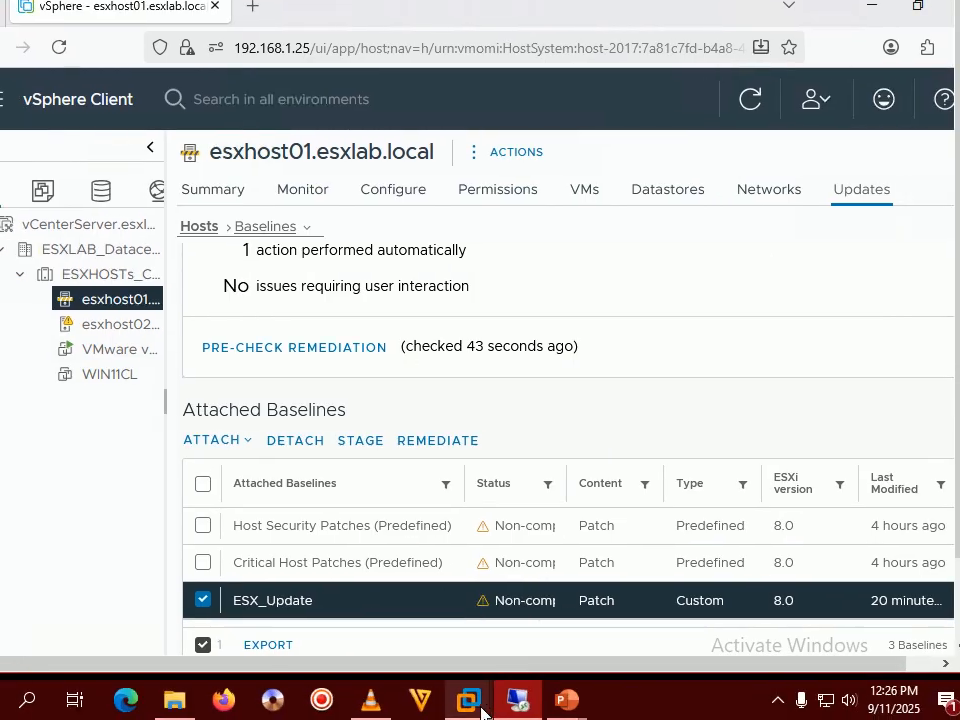
pyautogui.moveTo(462, 719)
pyautogui.click(554, 544)
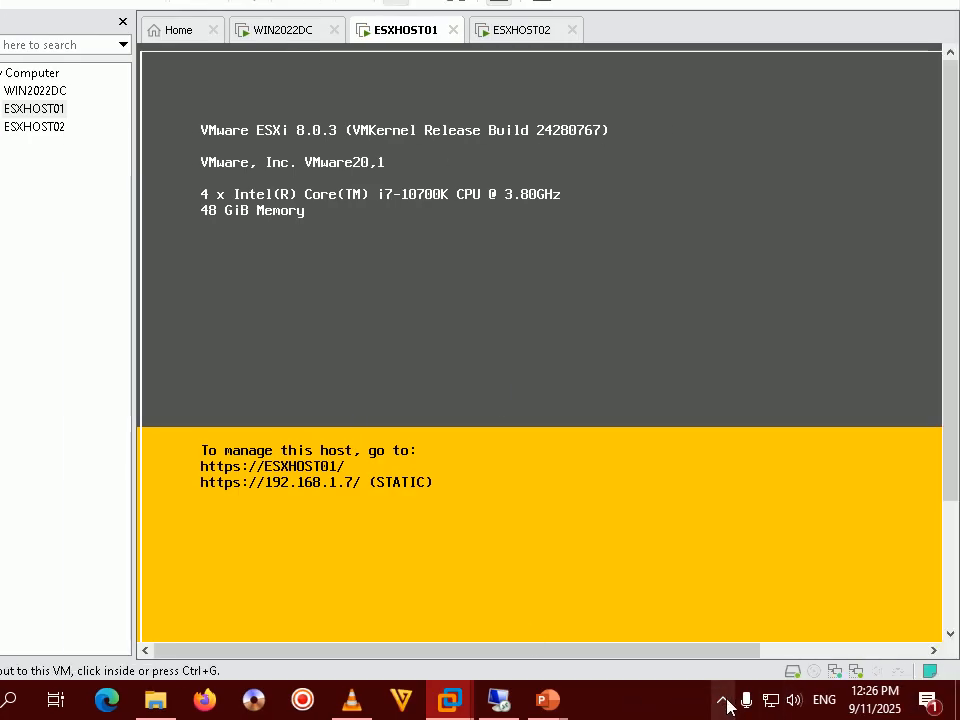
pyautogui.click(787, 700)
pyautogui.click(724, 704)
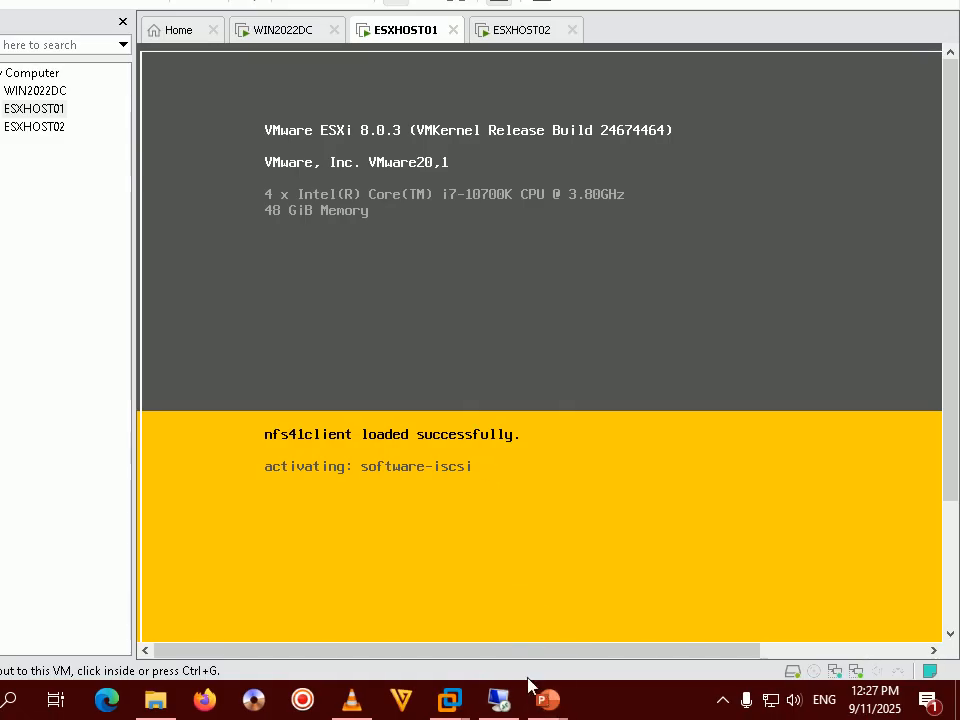
# Switch to the PowerPoint slide show and advance from Step 301 to Step 303.
pyautogui.moveTo(548, 697)
pyautogui.click(621, 589)
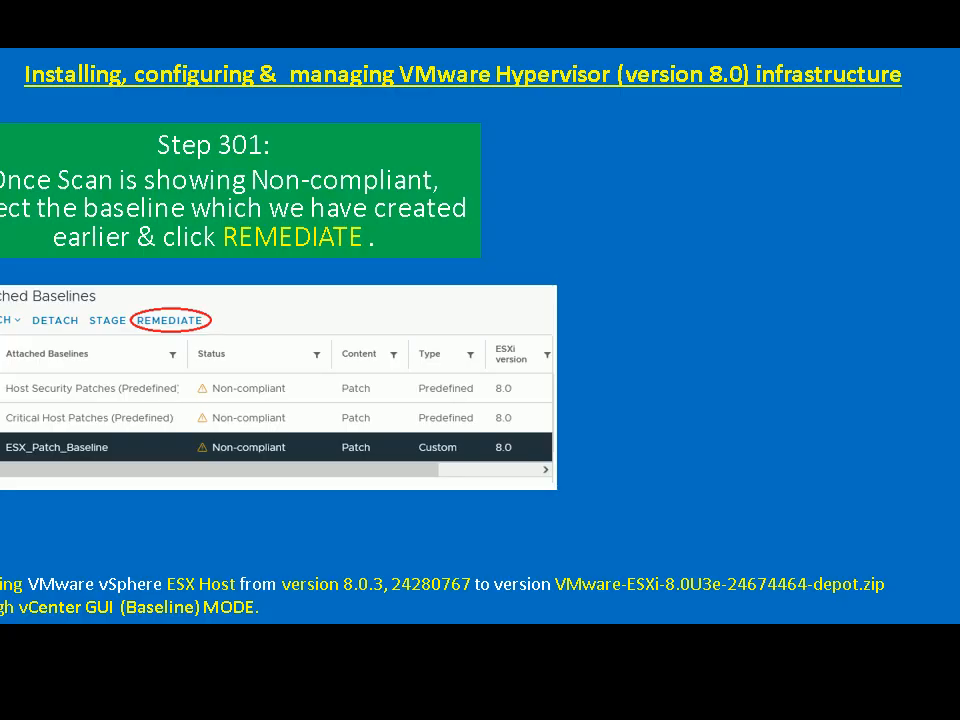
pyautogui.press('Right')
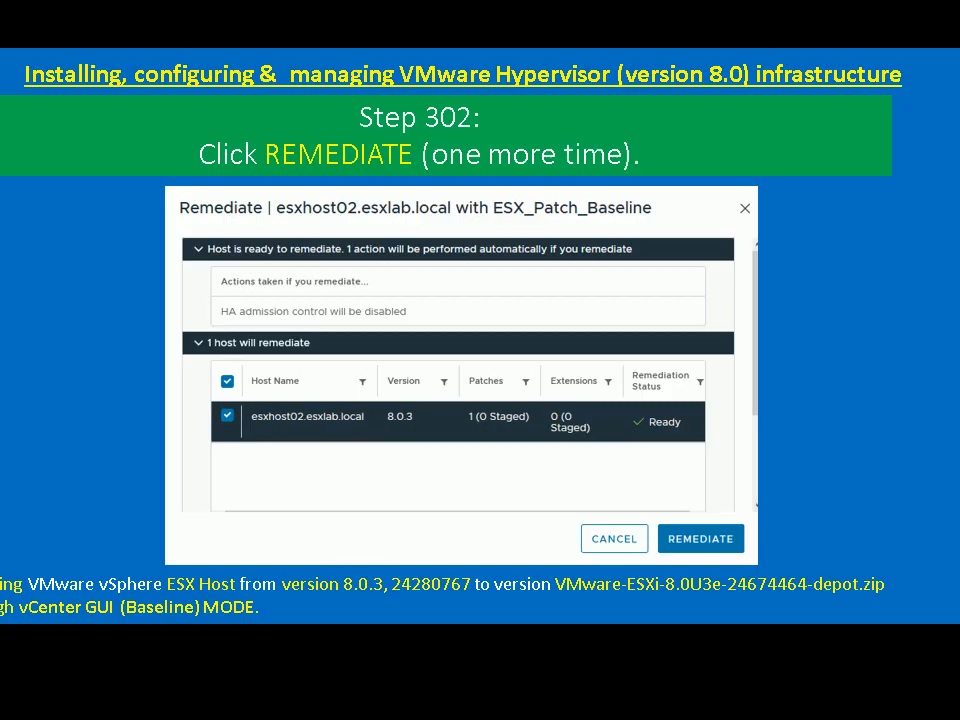
pyautogui.press('Right')
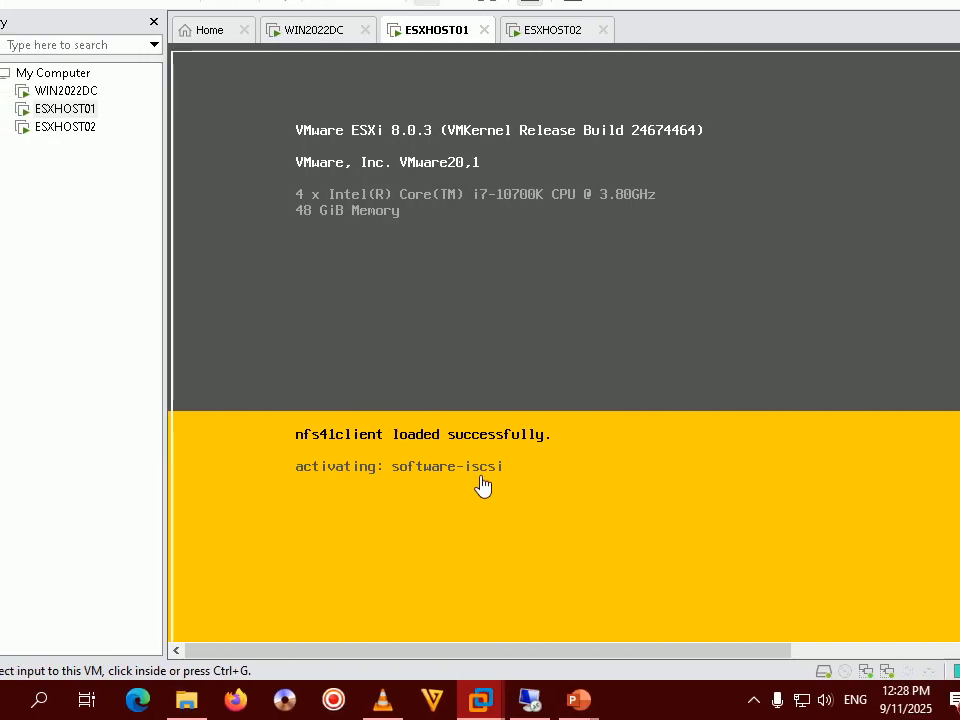
pyautogui.click(720, 702)
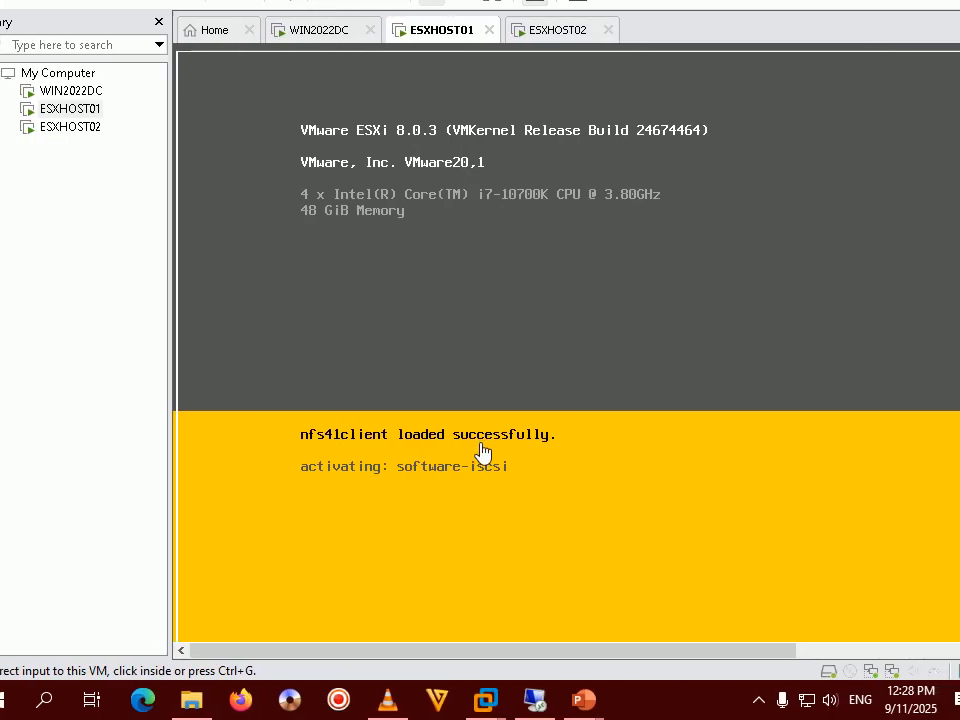
pyautogui.click(692, 717)
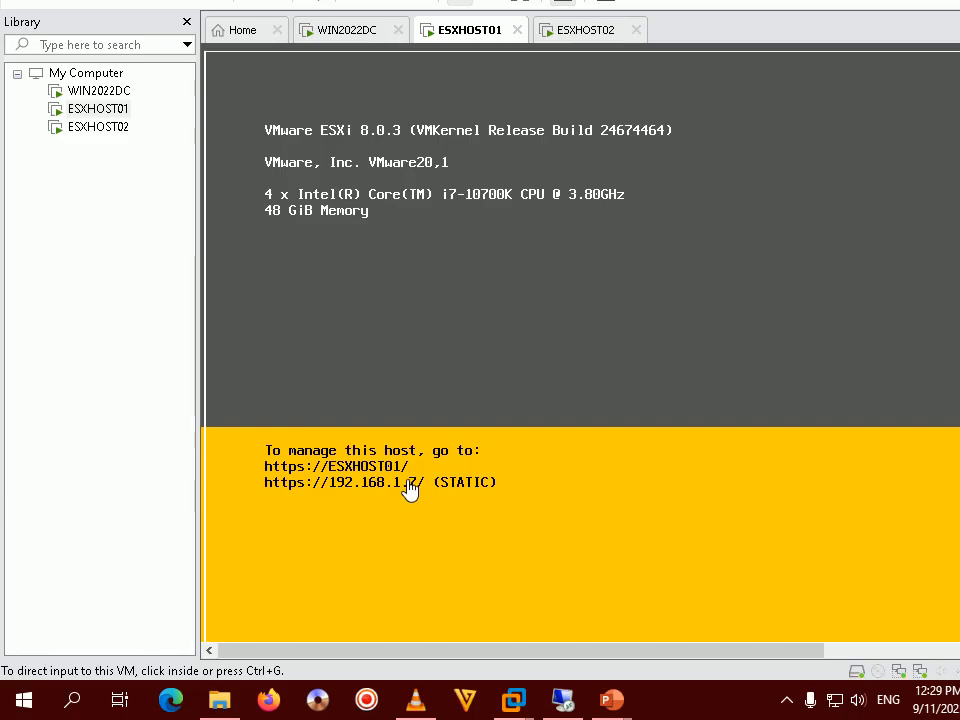
pyautogui.click(724, 709)
pyautogui.click(662, 712)
# Switch to the WIN2022DC remote session, widen the inventory pane and take esxhost01.esxlab.local out of maintenance mode.
pyautogui.moveTo(506, 707)
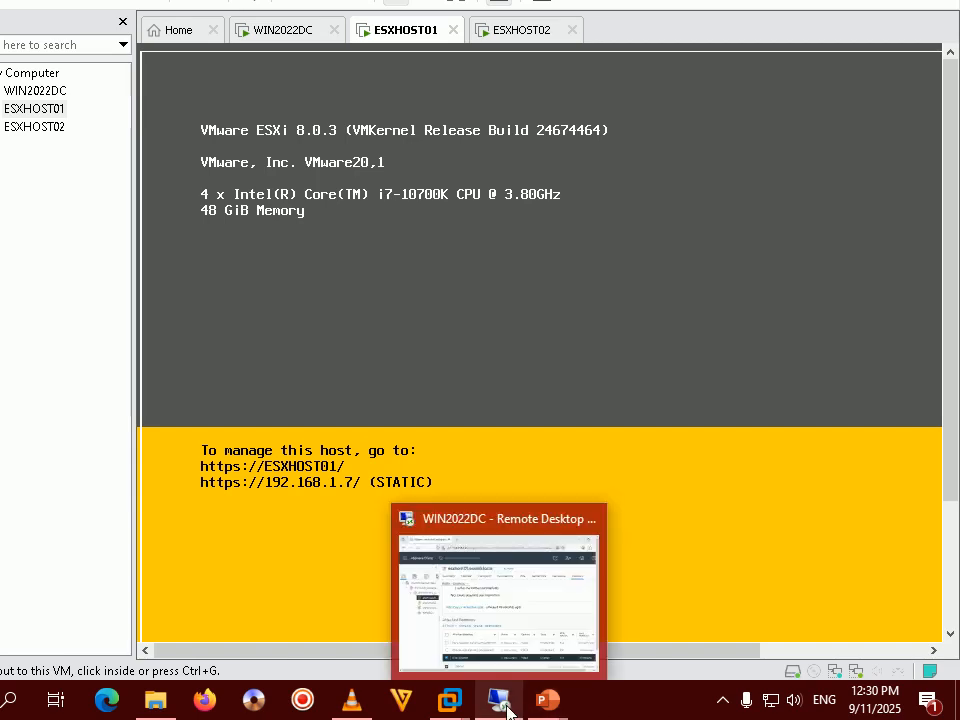
pyautogui.click(487, 567)
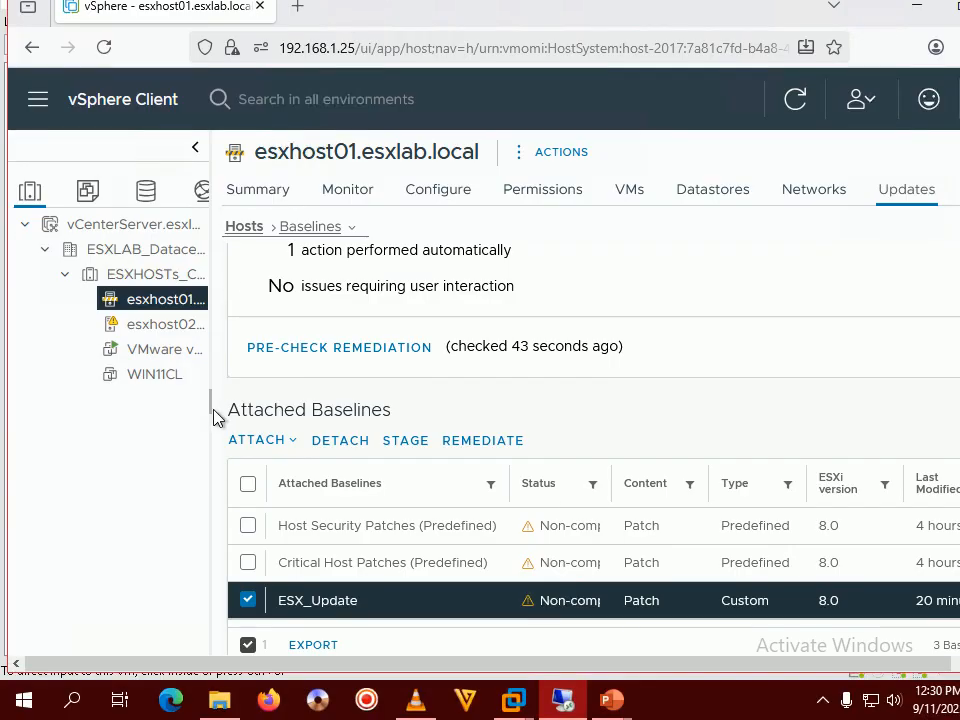
pyautogui.moveTo(208, 401); pyautogui.dragTo(476, 403)
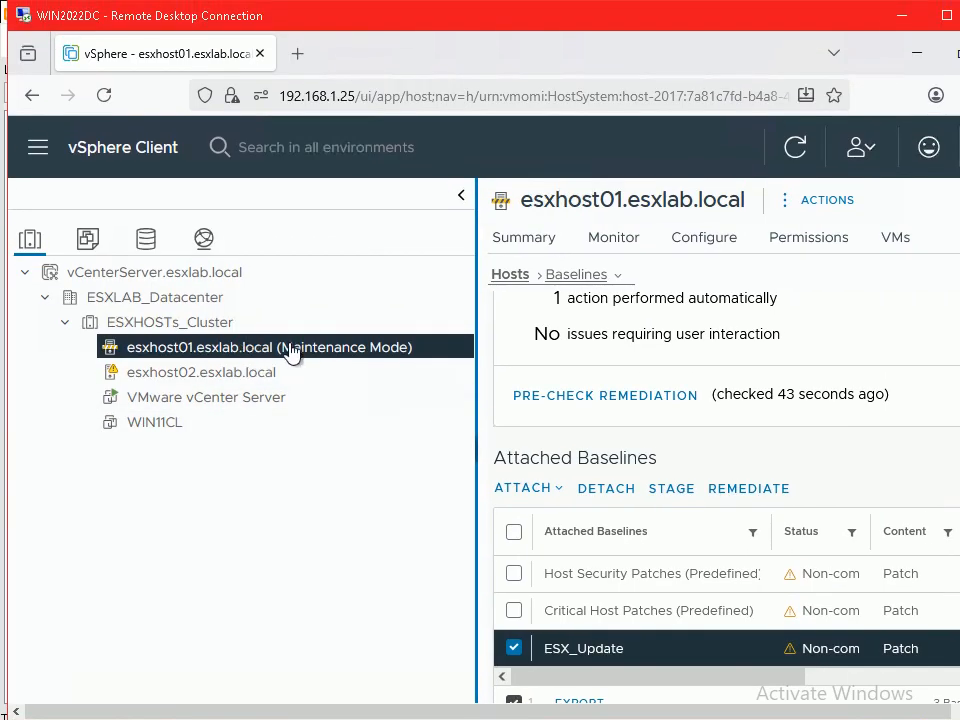
pyautogui.rightClick(290, 352)
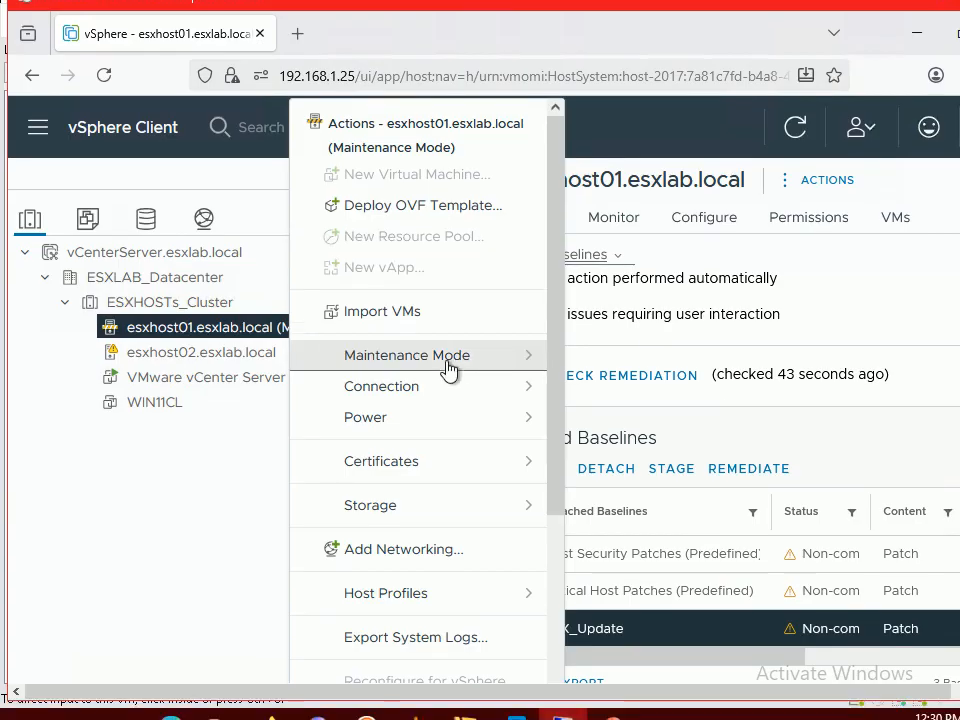
pyautogui.click(448, 356)
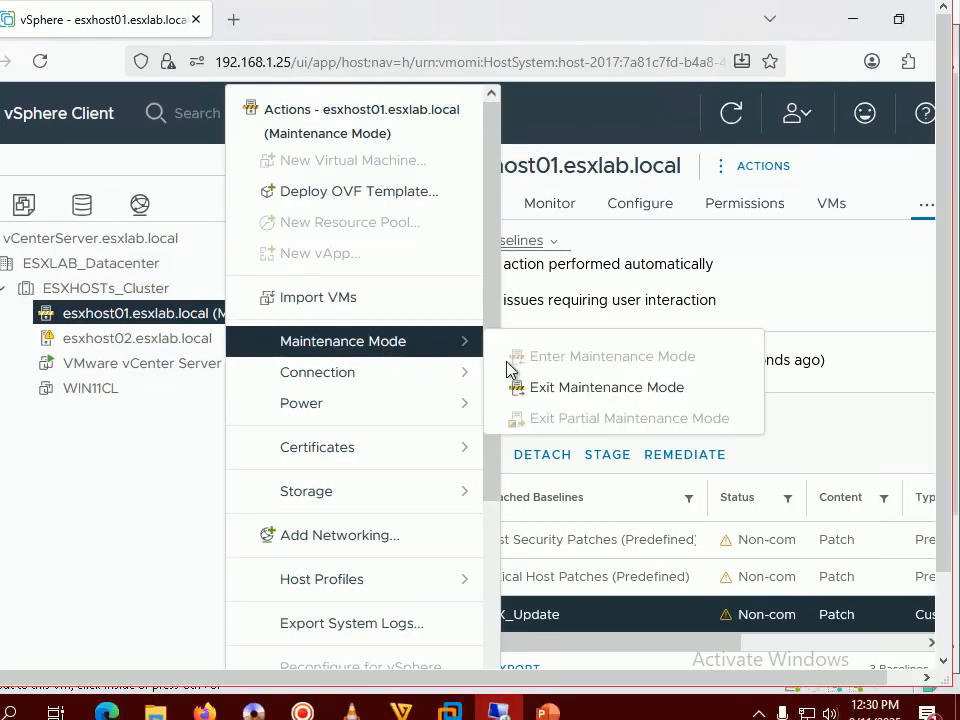
pyautogui.click(577, 400)
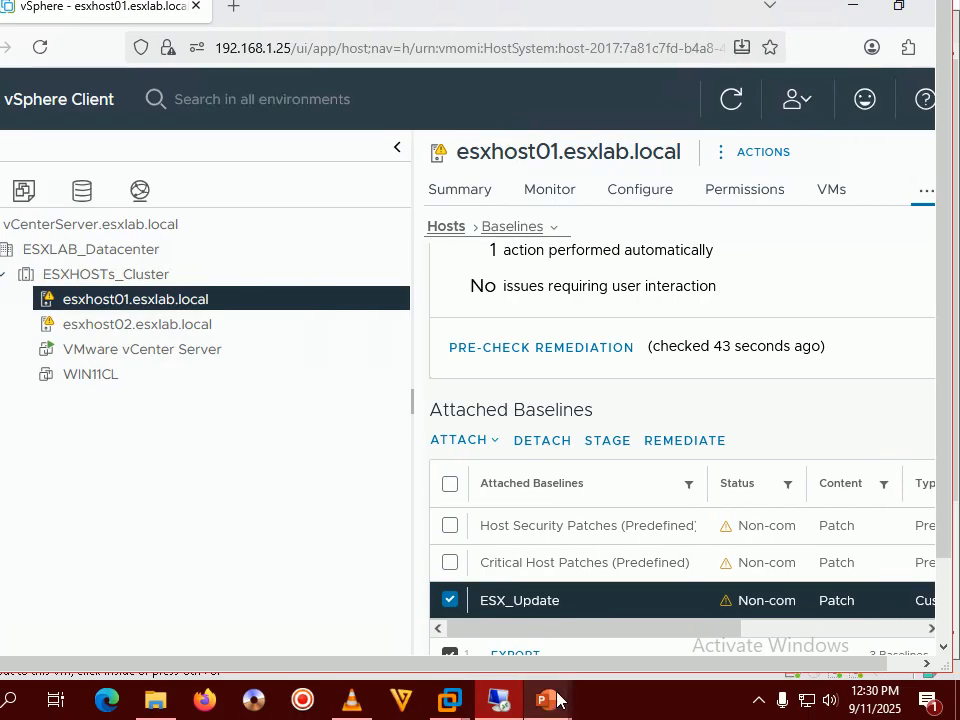
# Bring back the PowerPoint slide show and advance past Step 303.
pyautogui.moveTo(549, 698)
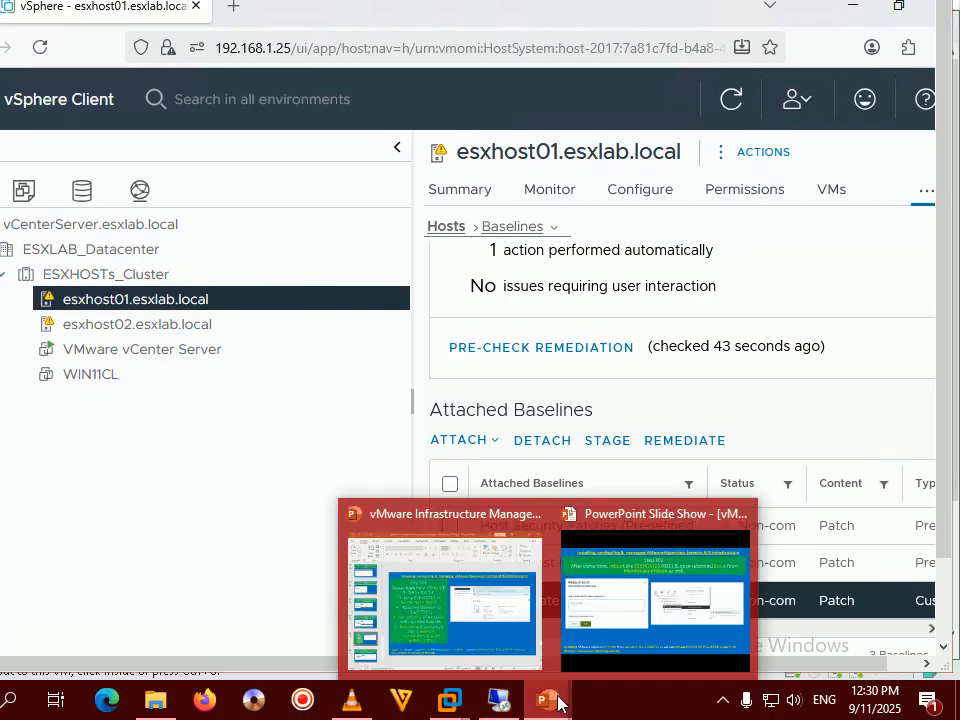
pyautogui.click(628, 561)
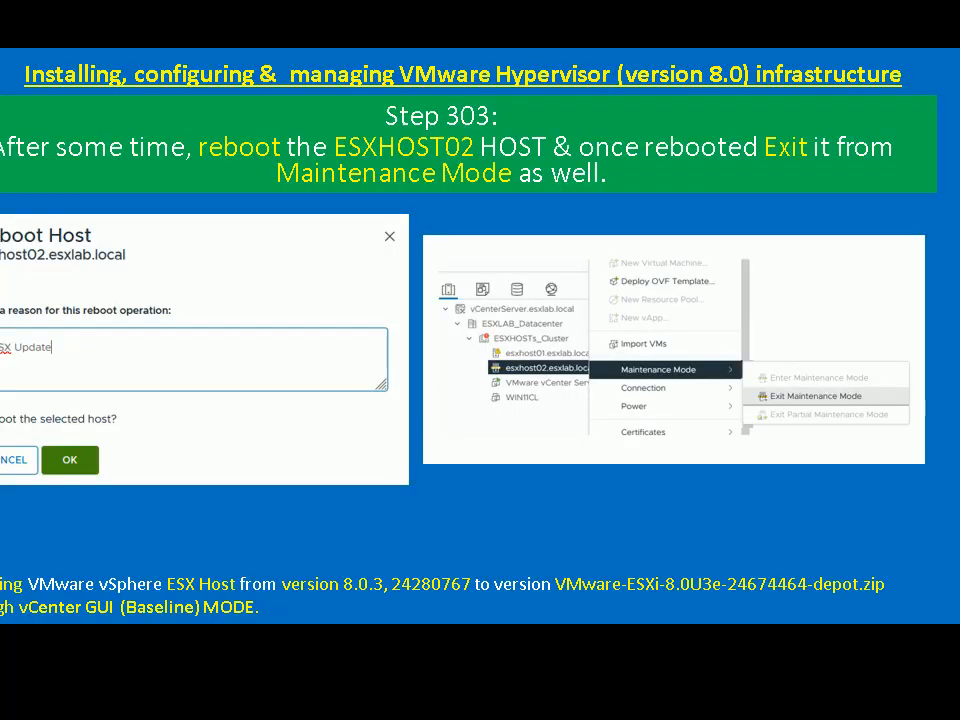
pyautogui.press('Right')
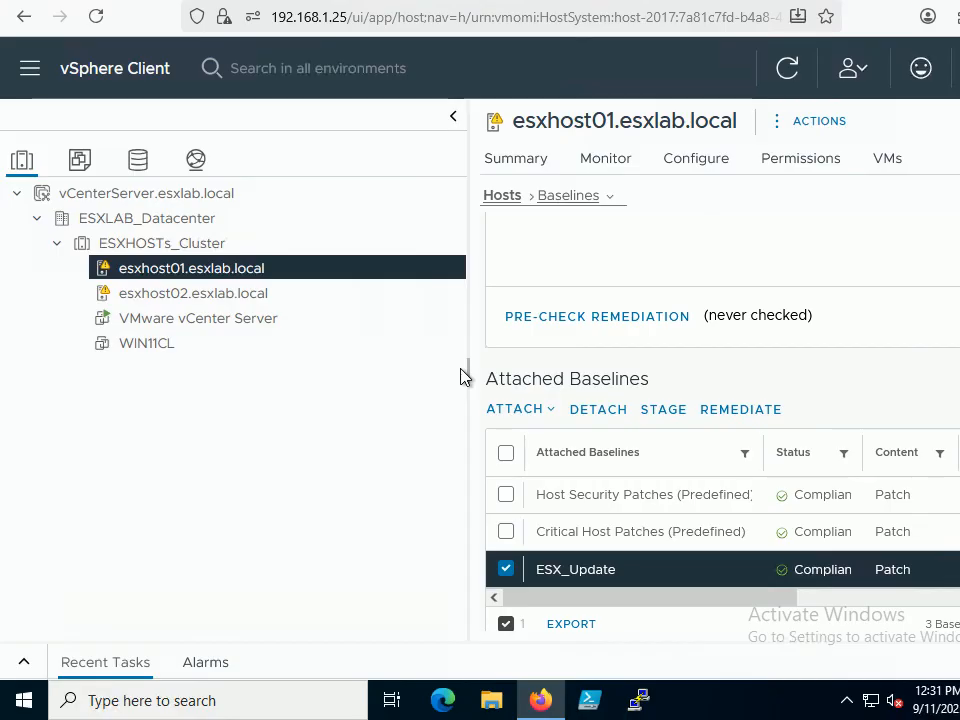
# Narrow the inventory pane and widen the Status column to review the compliance of esxhost01's attached baselines.
pyautogui.moveTo(470, 365); pyautogui.dragTo(250, 375)
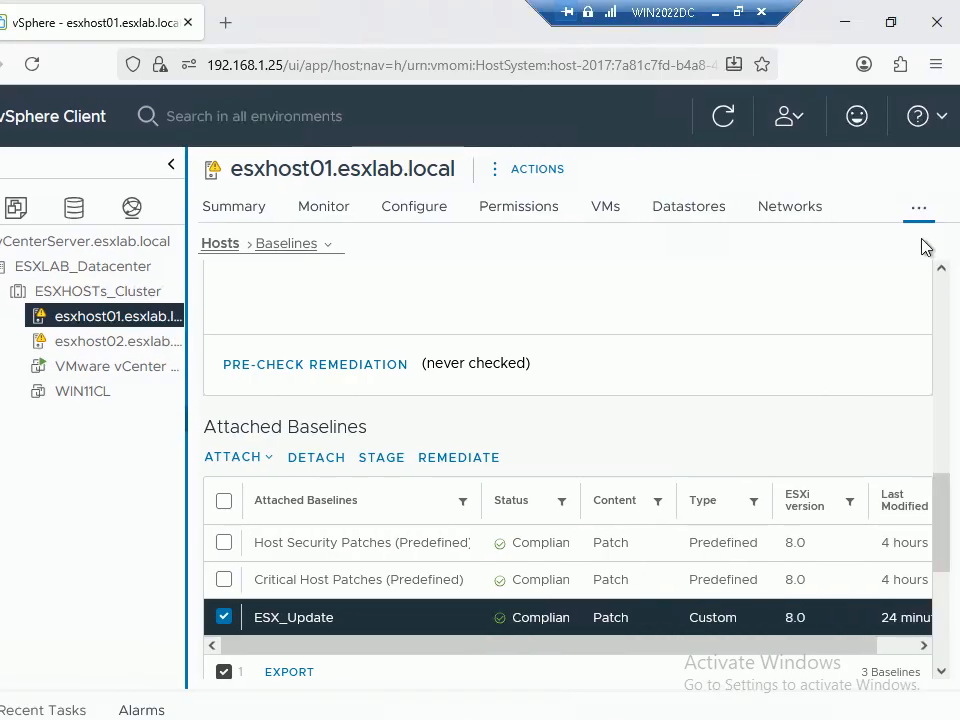
pyautogui.click(959, 169)
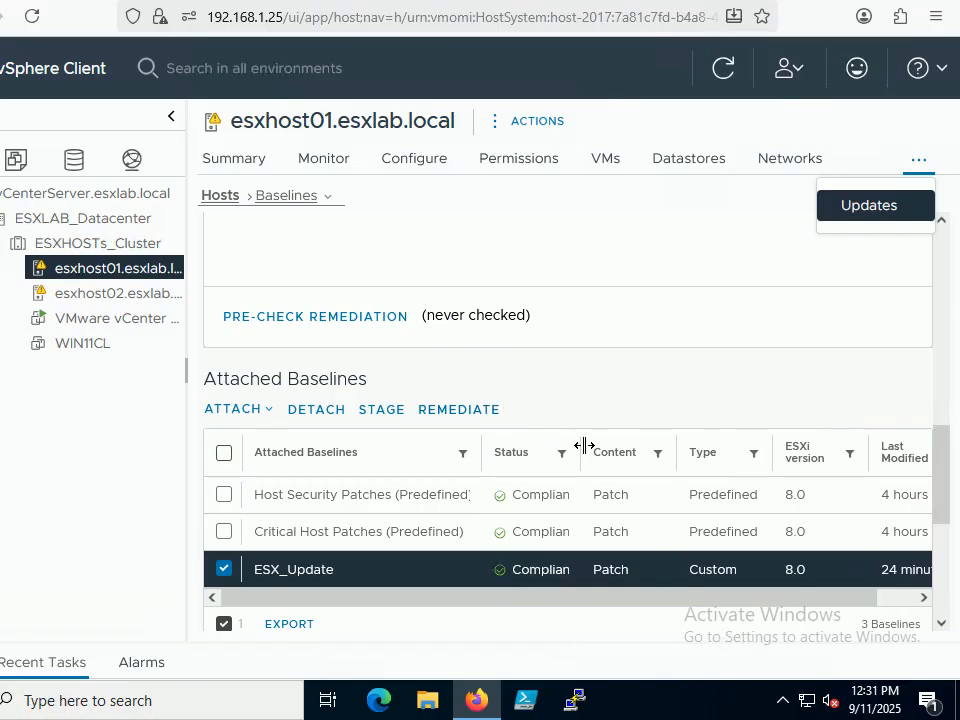
pyautogui.moveTo(646, 446); pyautogui.dragTo(745, 438)
pyautogui.moveTo(681, 438); pyautogui.dragTo(680, 440)
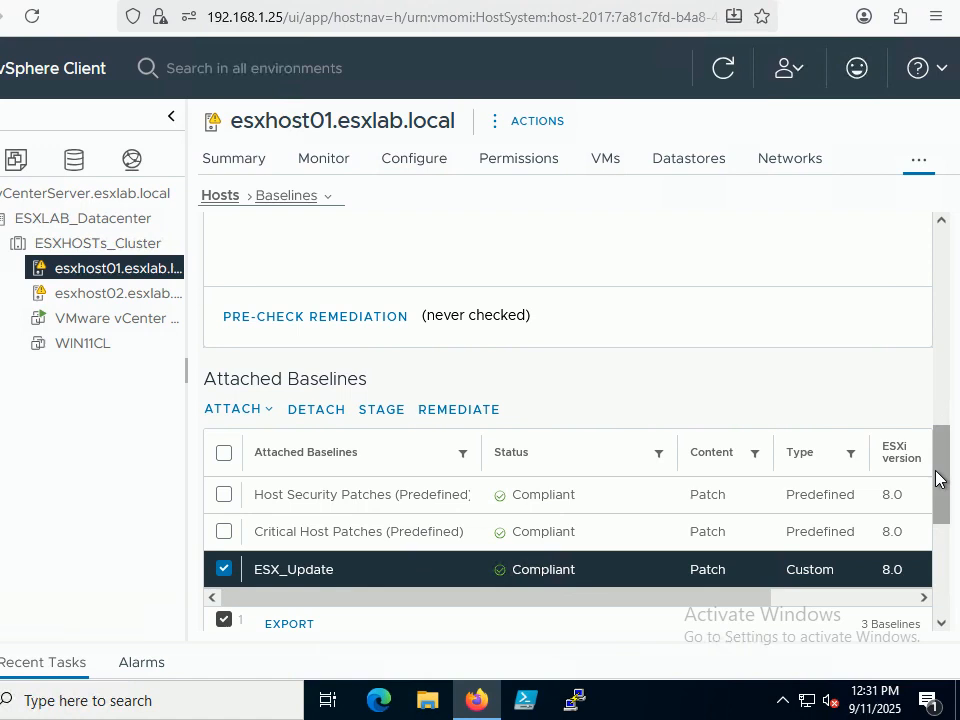
# Examine the ESX_Update baseline's patch details, widening the Update ID column to read the full ID and installation status.
pyautogui.moveTo(938, 478); pyautogui.dragTo(939, 552)
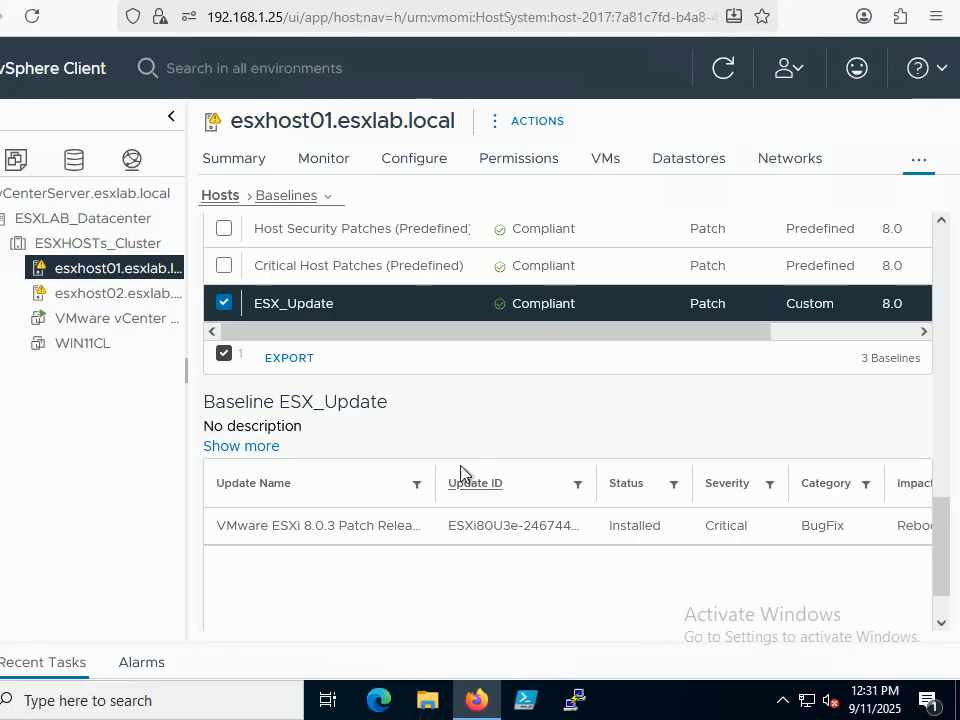
pyautogui.moveTo(249, 371); pyautogui.dragTo(171, 379)
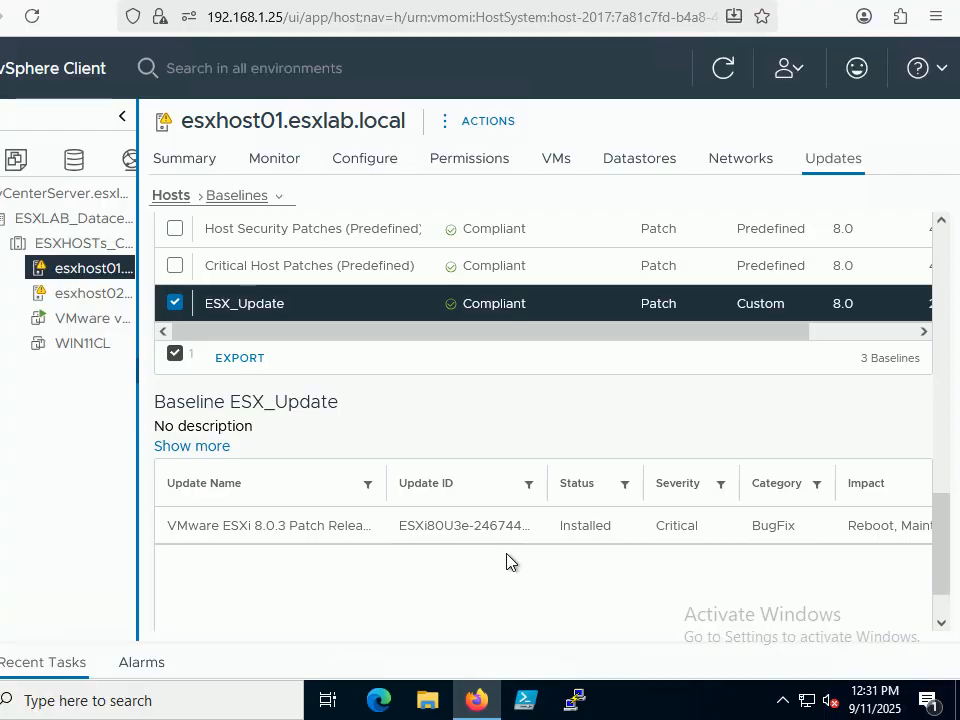
pyautogui.moveTo(552, 488); pyautogui.dragTo(619, 483)
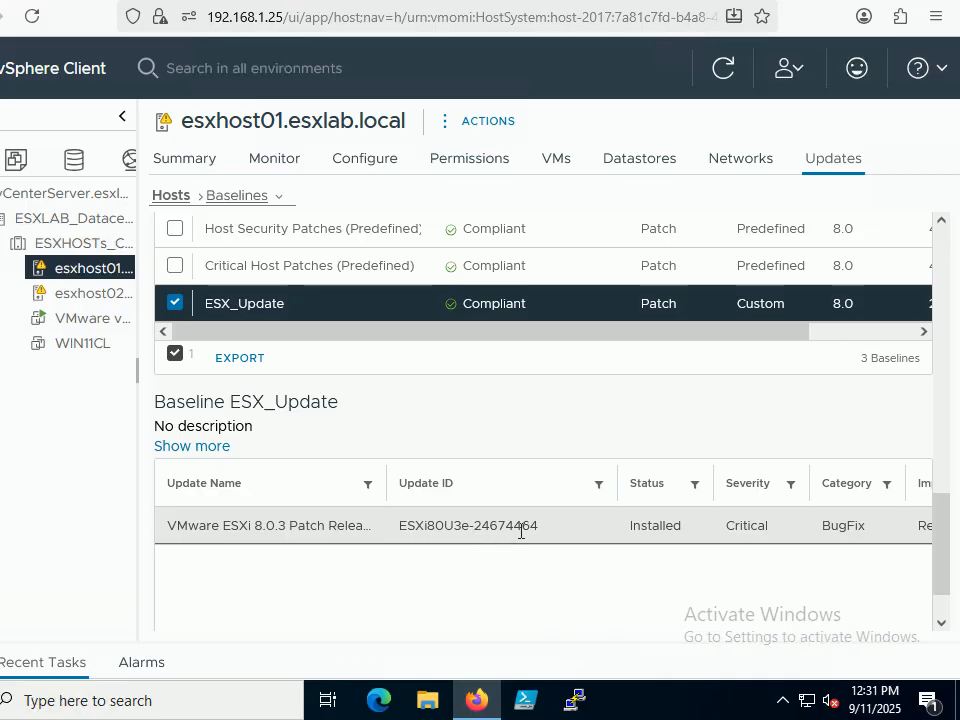
pyautogui.doubleClick(654, 525)
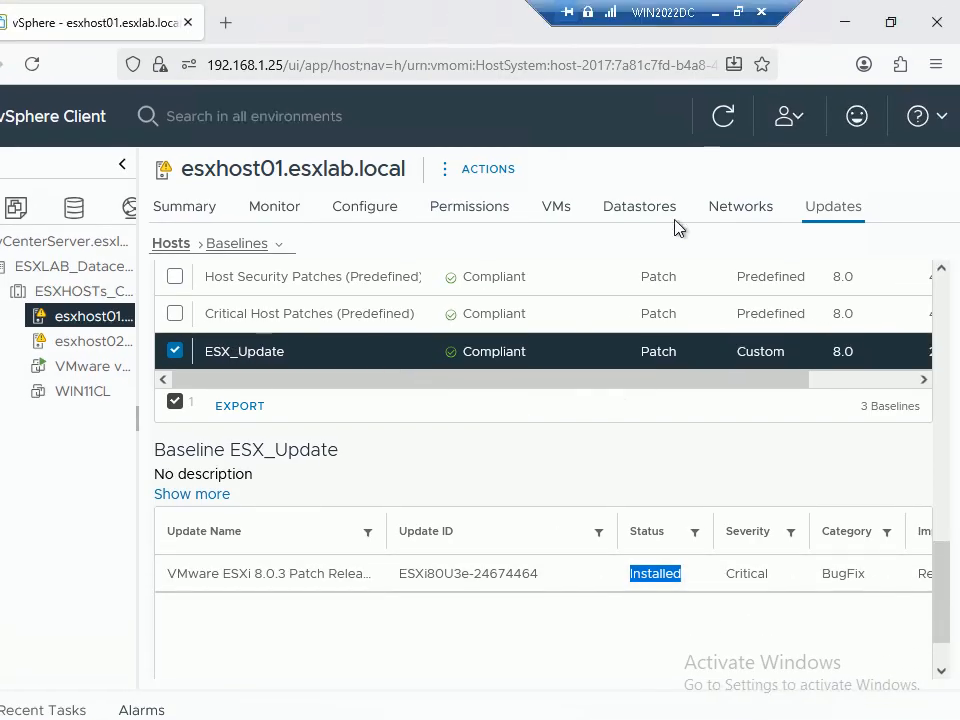
# Leave the full-screen remote session and advance the PowerPoint slide show past Step 304.
pyautogui.click(744, 24)
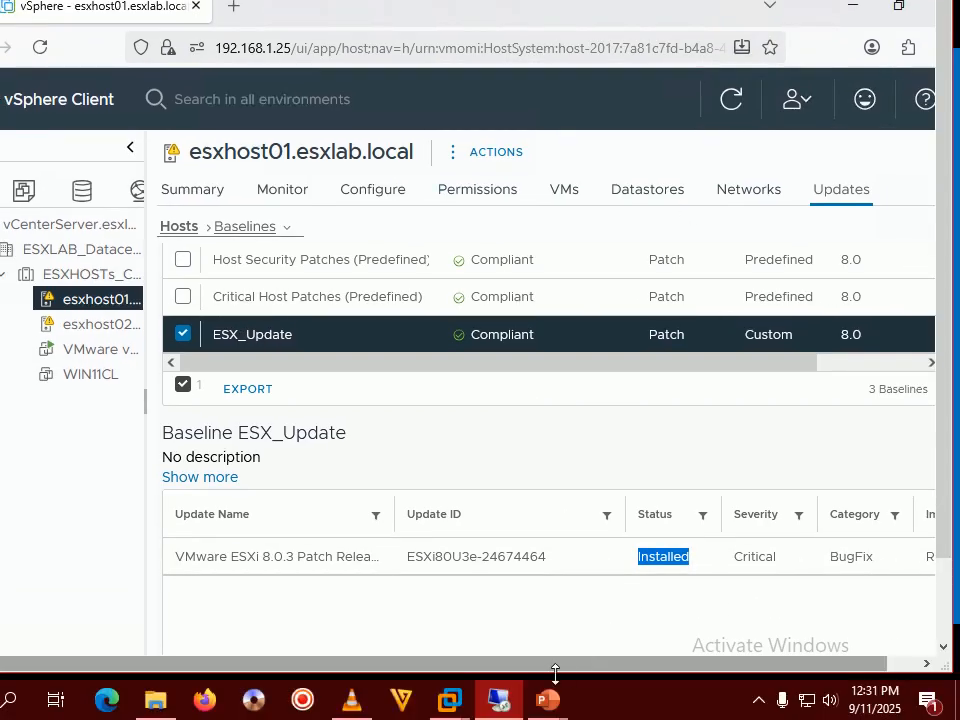
pyautogui.click(549, 701)
pyautogui.click(653, 588)
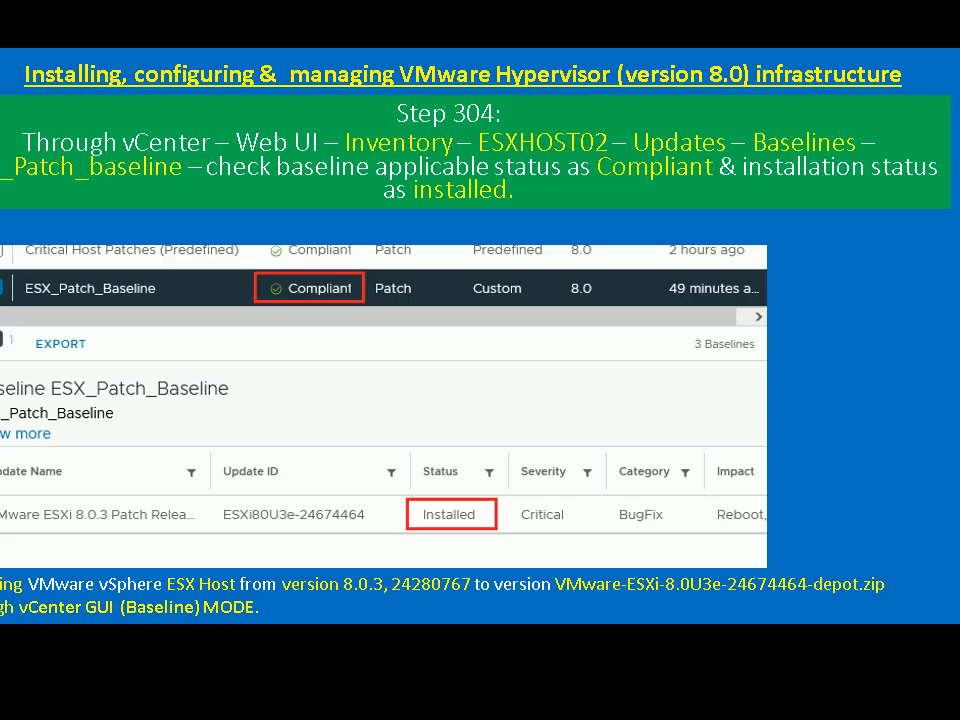
pyautogui.press('Right')
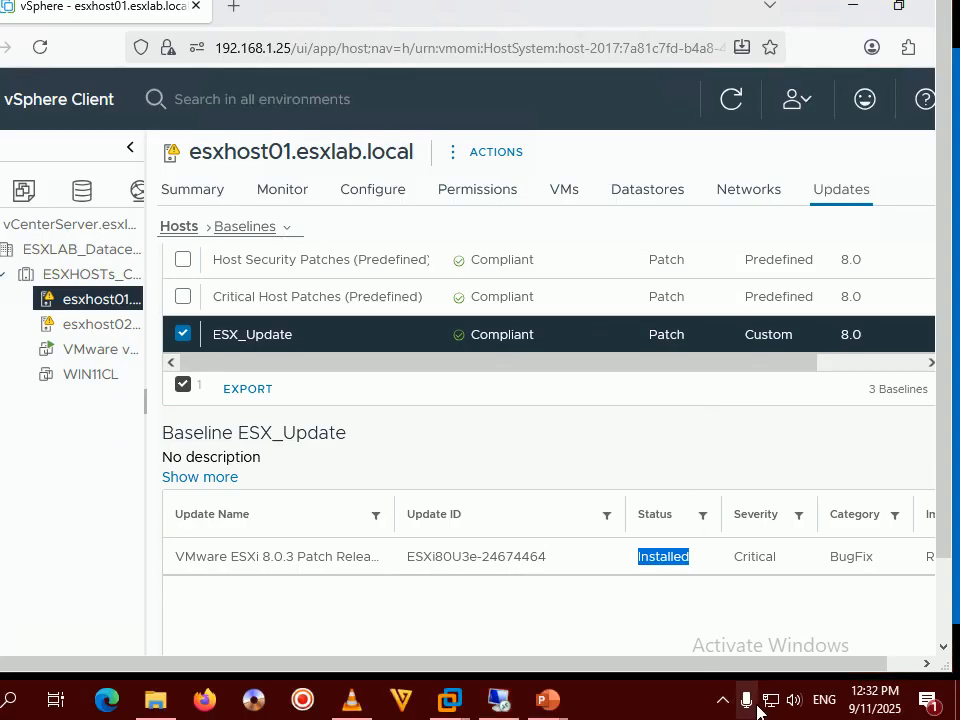
# Check the hypervisor version and build in the host details of esxhost01.esxlab.local's summary.
pyautogui.click(724, 708)
pyautogui.click(689, 703)
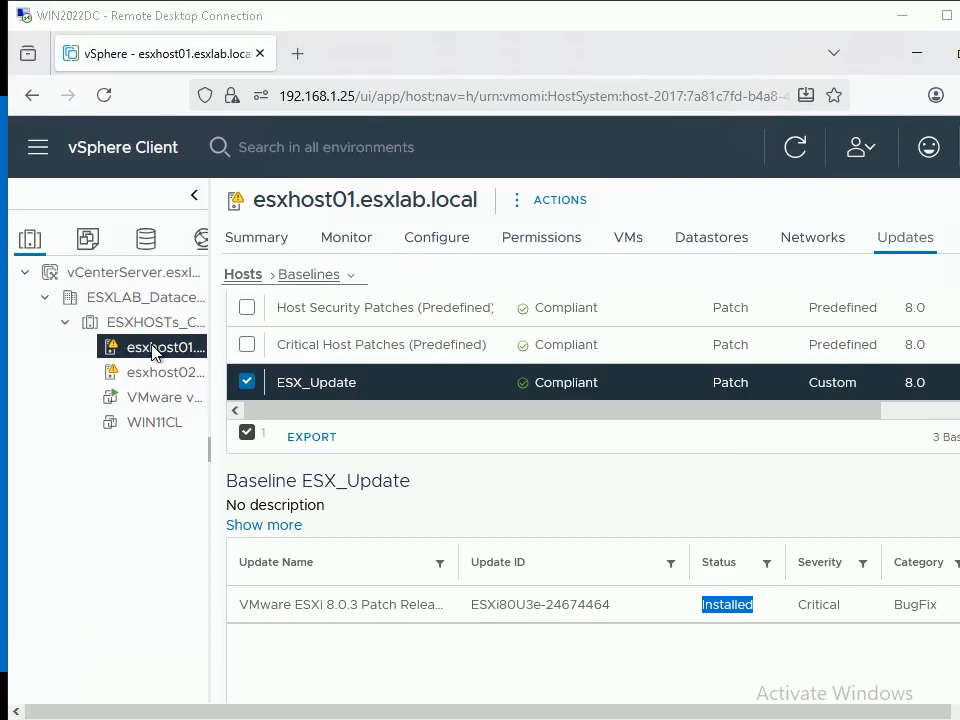
pyautogui.click(251, 240)
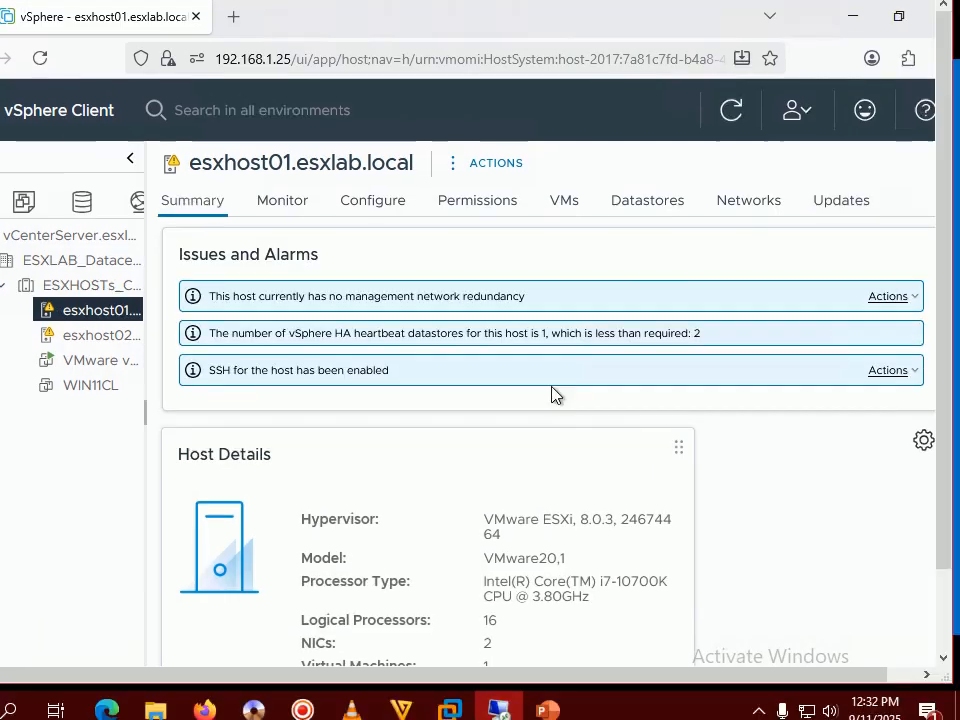
pyautogui.moveTo(578, 505); pyautogui.dragTo(613, 534)
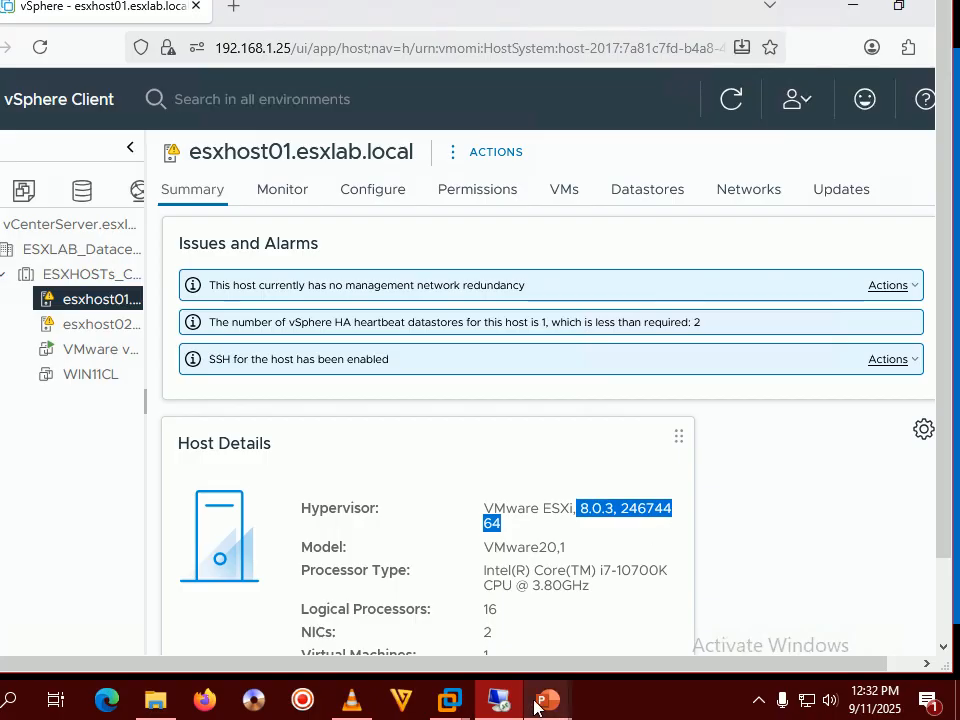
# Return to the PowerPoint slide show and advance past Step 305.
pyautogui.moveTo(546, 700)
pyautogui.click(612, 660)
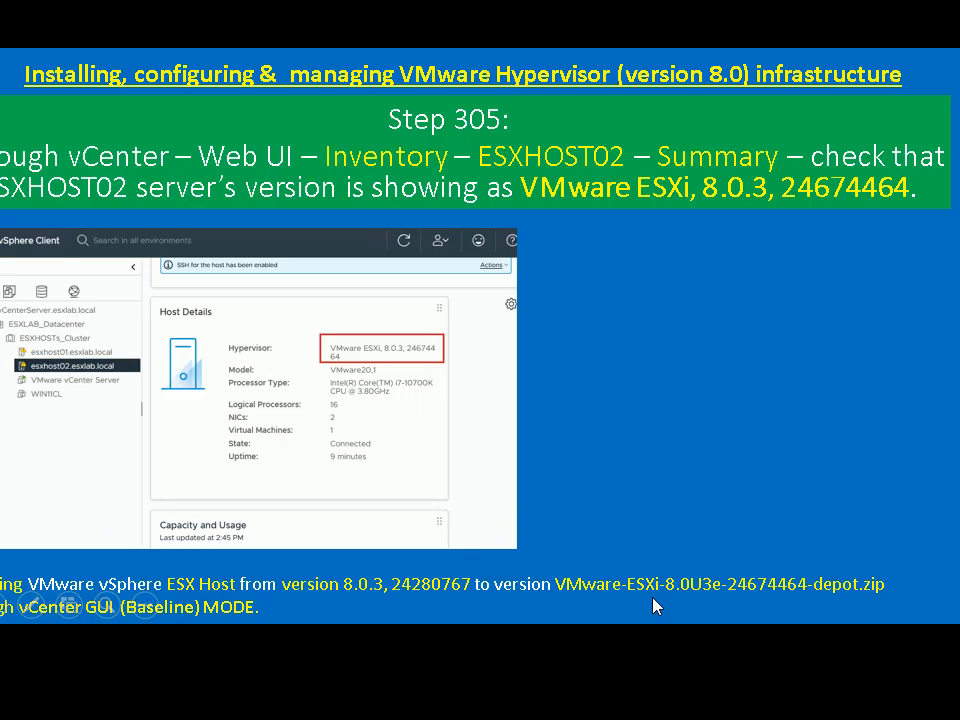
pyautogui.click(653, 599)
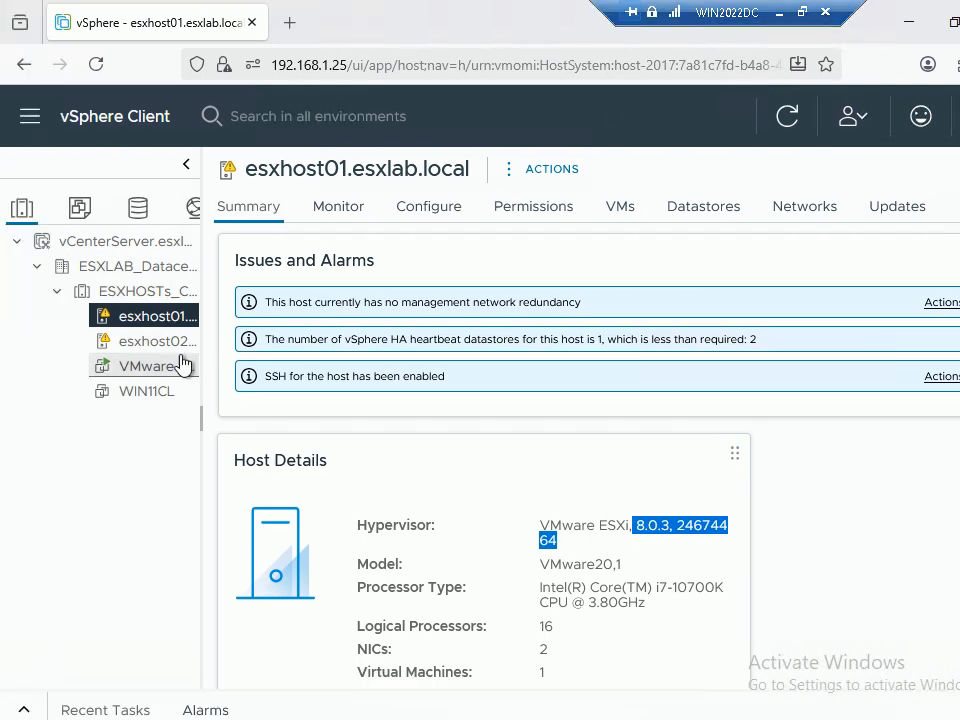
# Start migrating the VMware vCenter Server VM from esxhost02.esxlab.local, using the Change compute resource only migration type.
pyautogui.click(101, 372)
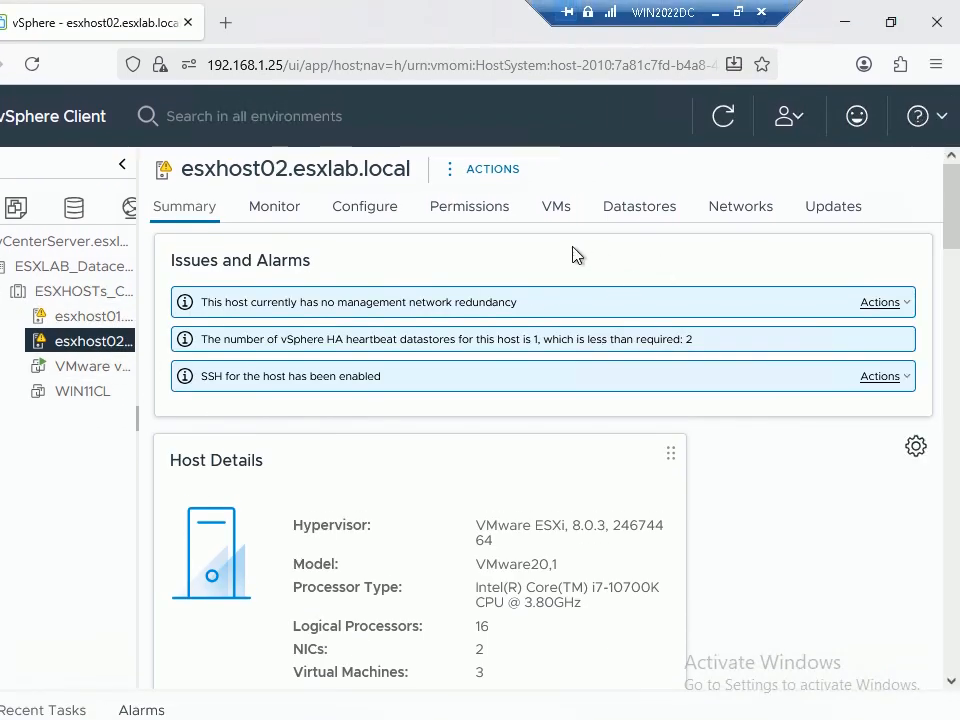
pyautogui.click(558, 208)
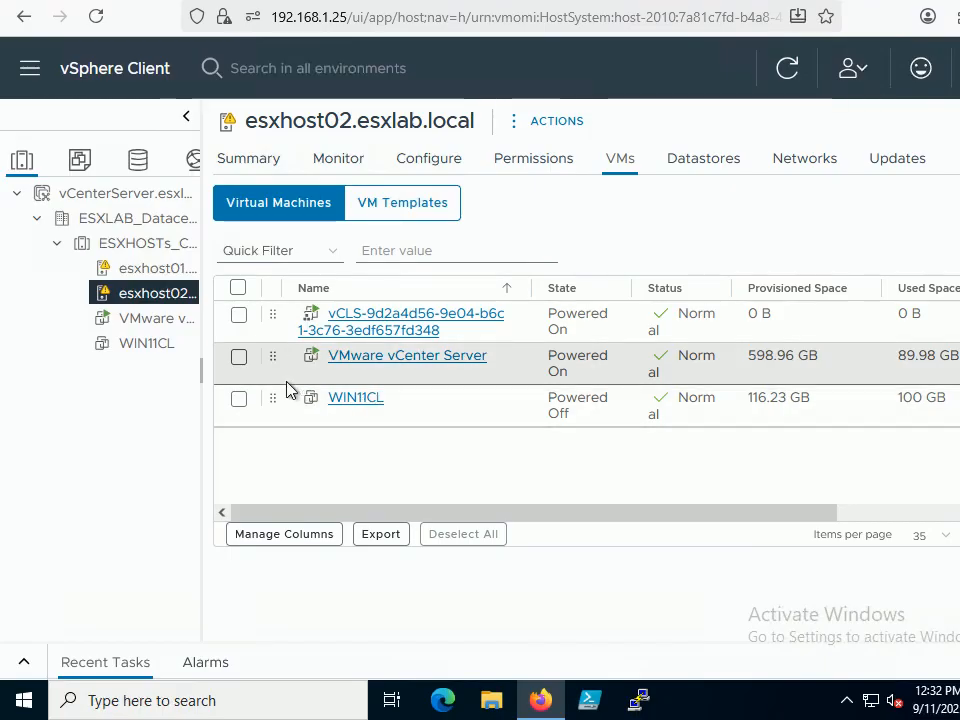
pyautogui.click(239, 358)
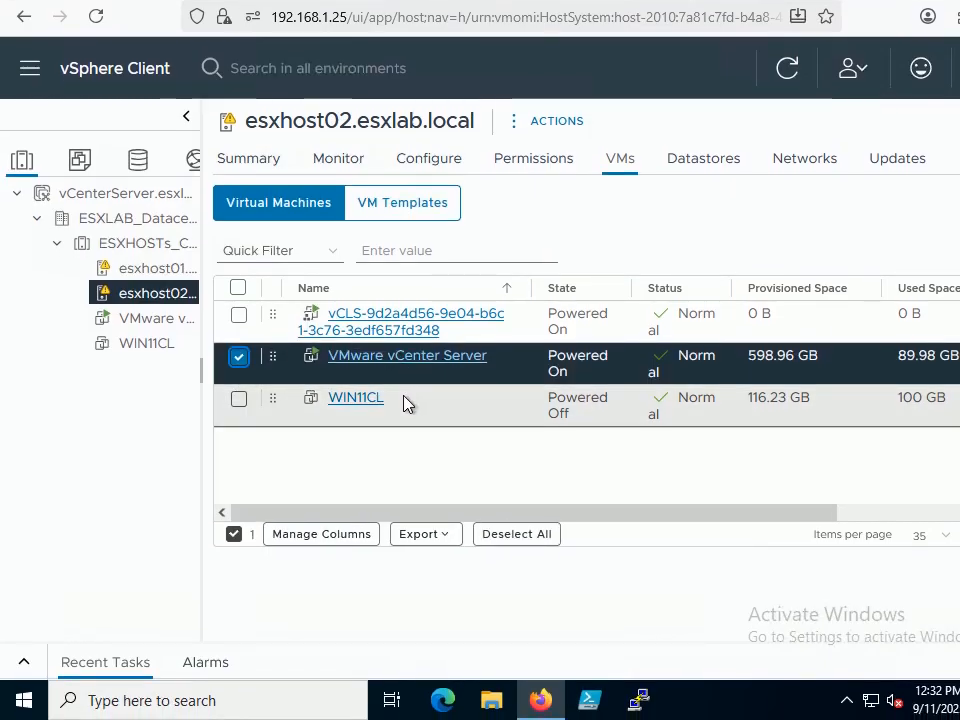
pyautogui.rightClick(392, 368)
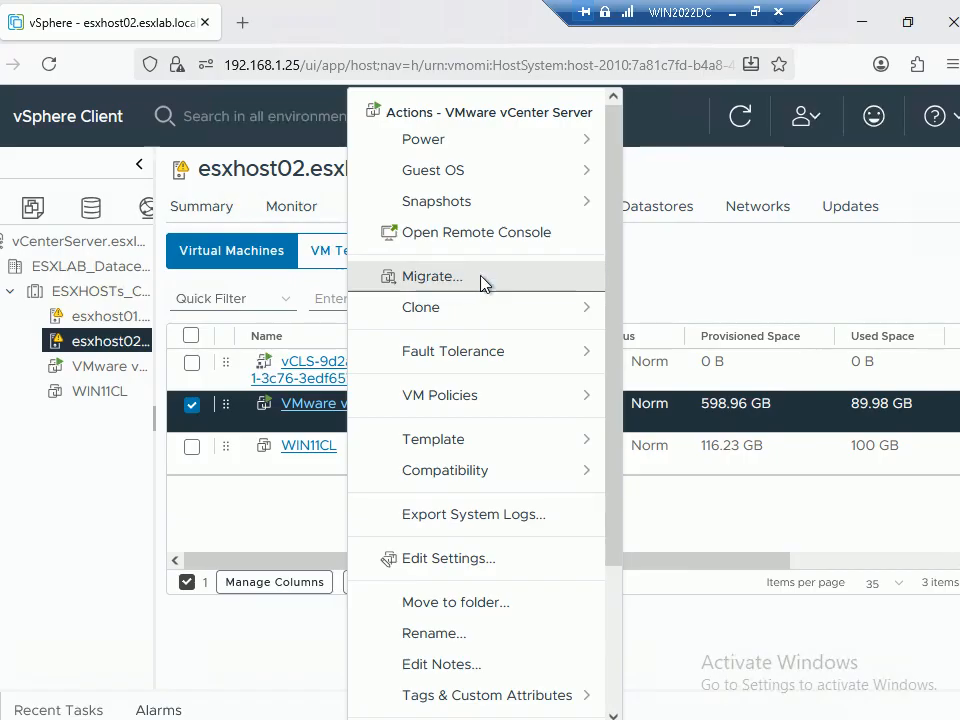
pyautogui.click(481, 283)
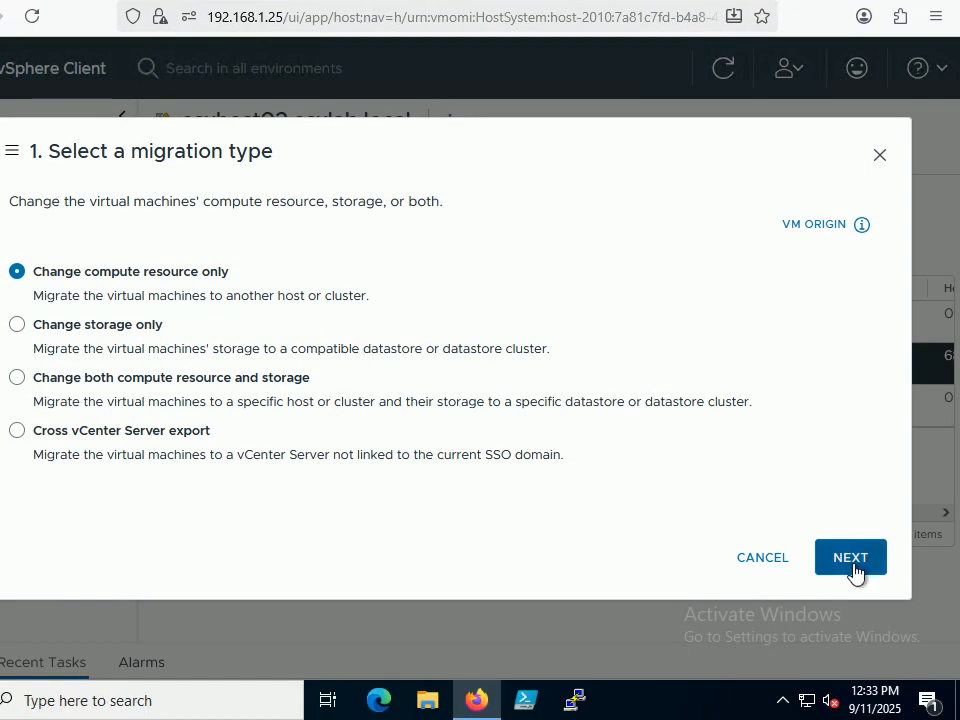
pyautogui.click(851, 558)
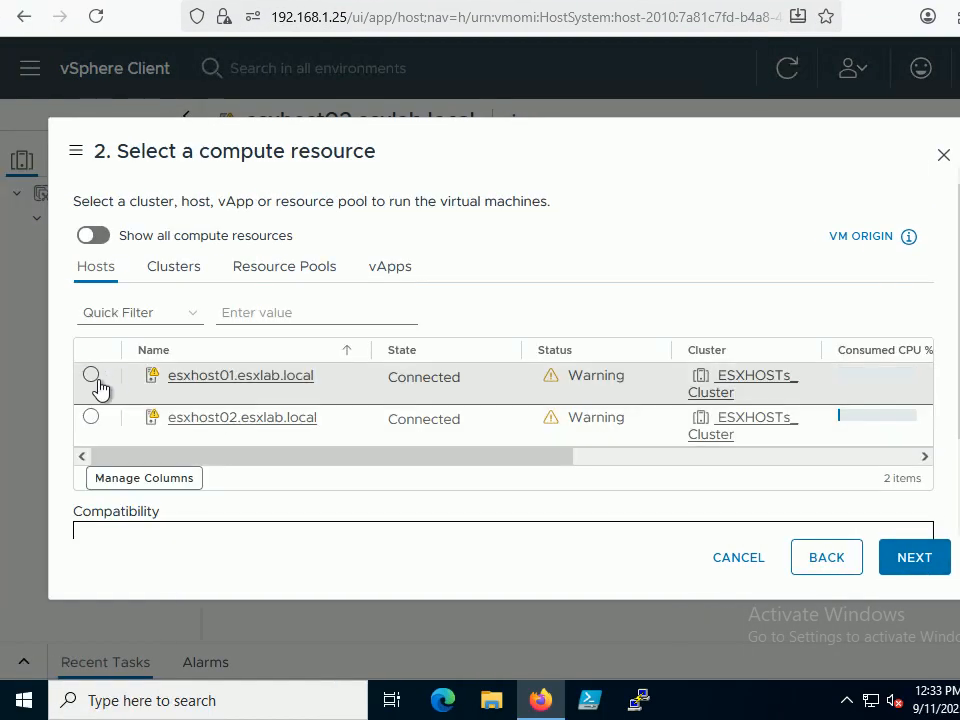
# Migrate the VM to esxhost01.esxlab.local, keeping VM Network as destination network and high-priority vMotion, and finish the wizard.
pyautogui.click(93, 378)
pyautogui.click(914, 558)
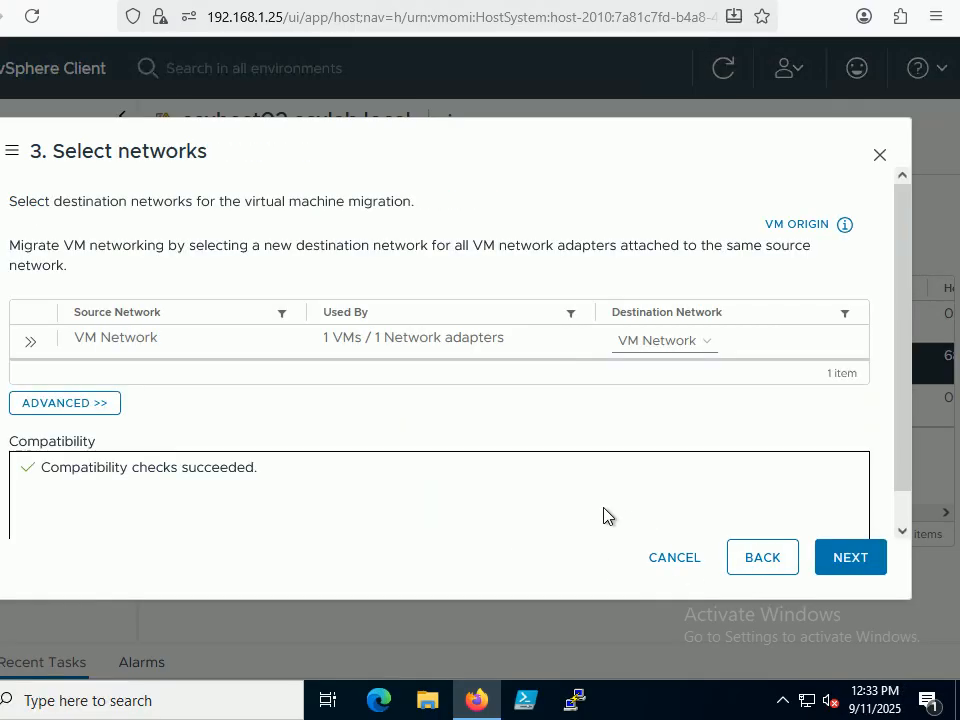
pyautogui.click(852, 572)
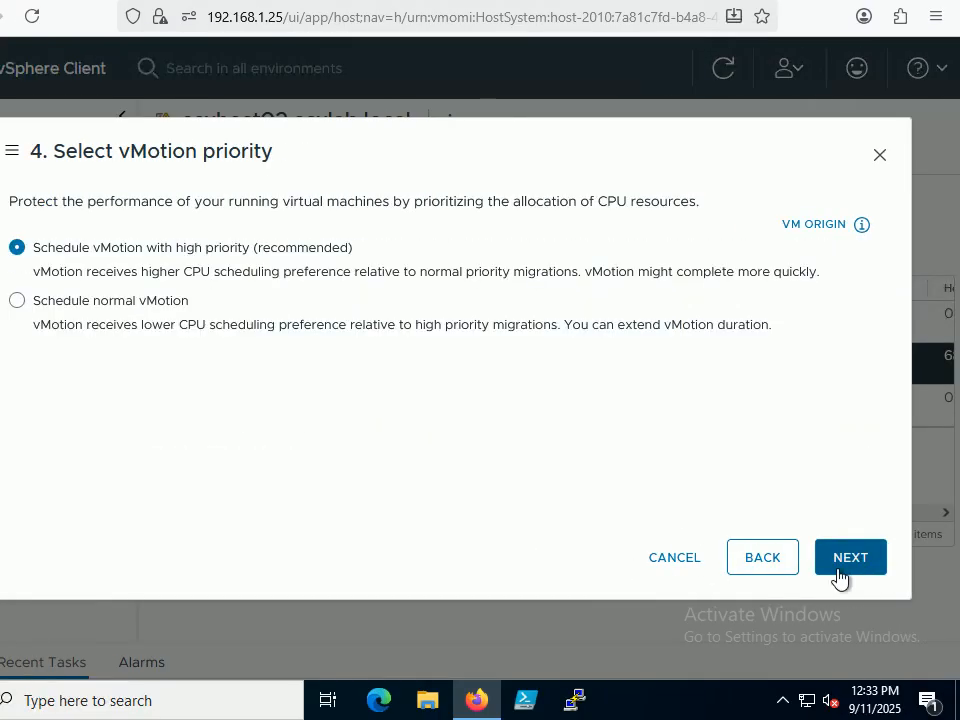
pyautogui.click(859, 560)
pyautogui.click(851, 558)
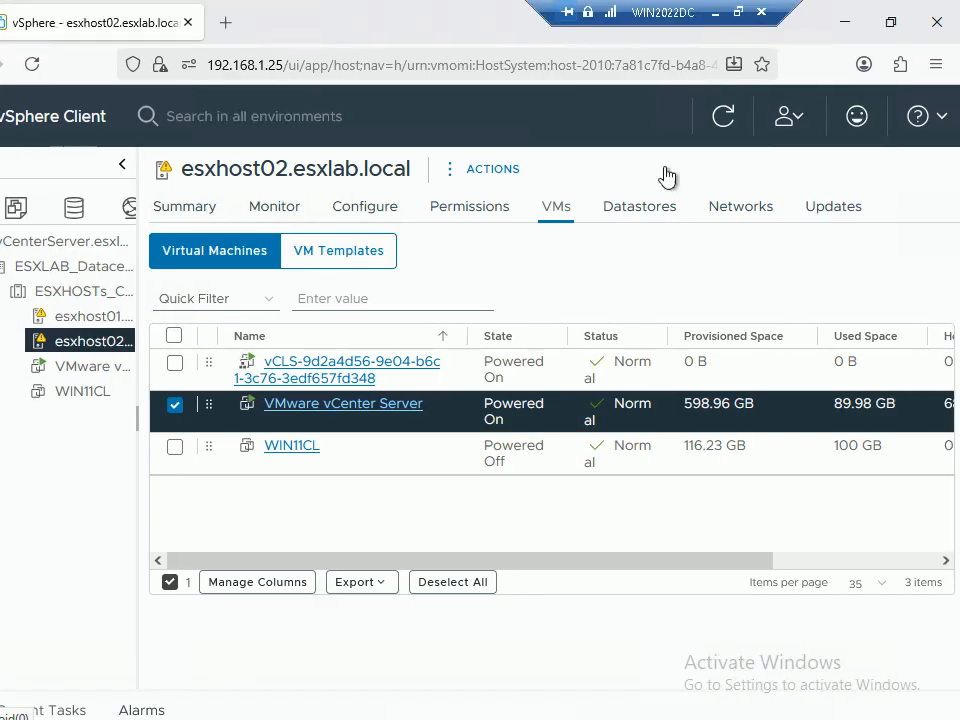
# Take the WIN2022DC remote session out of full screen and briefly view the local machine's hidden tray icons.
pyautogui.click(738, 13)
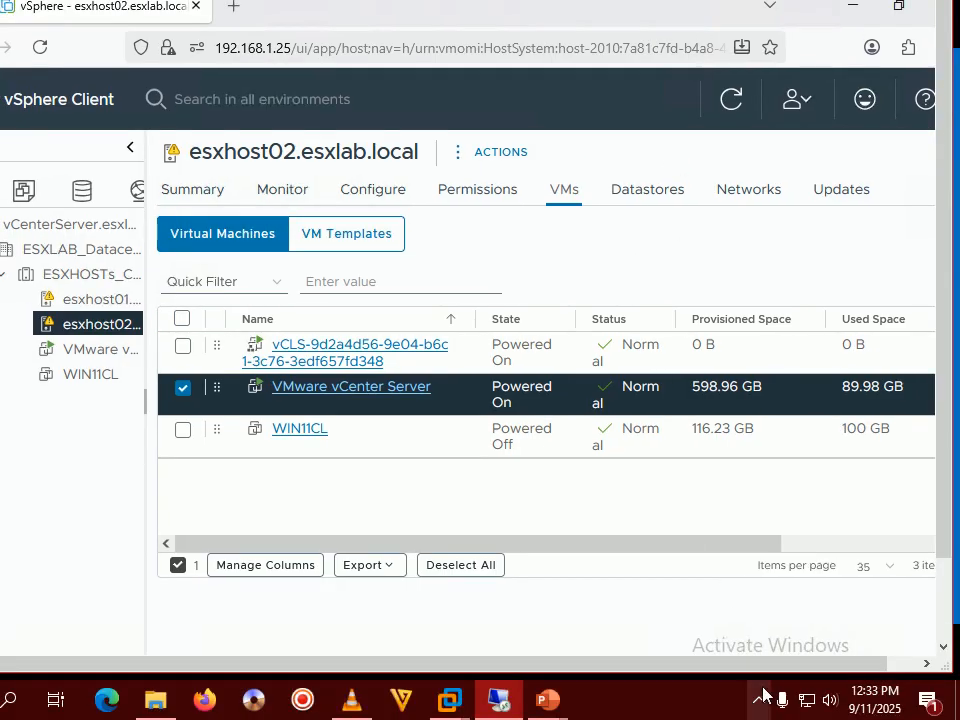
pyautogui.click(724, 702)
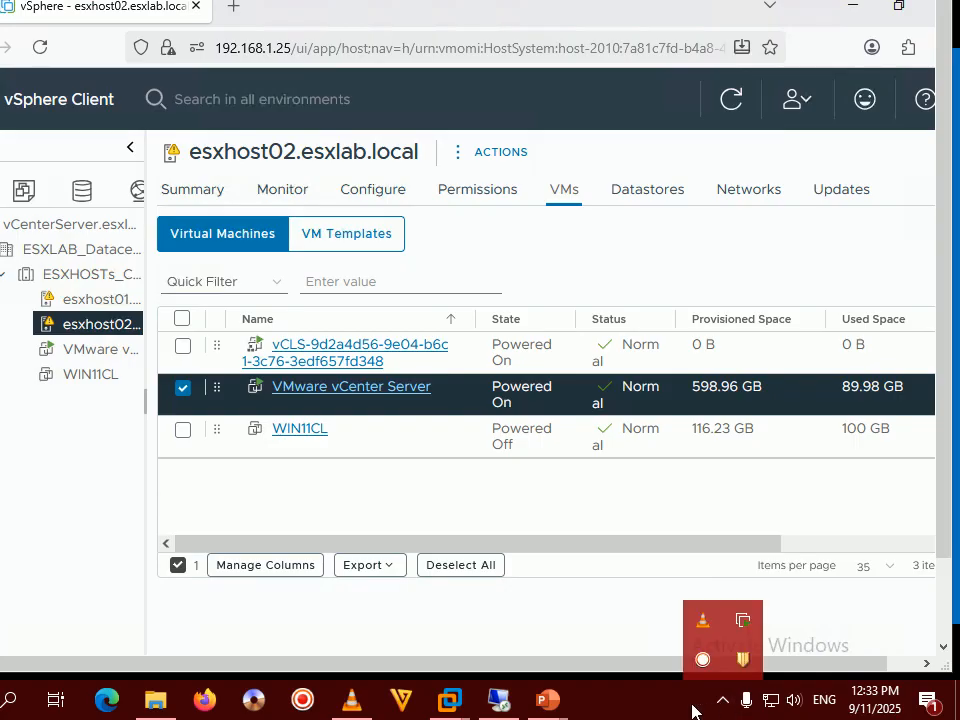
pyautogui.click(693, 710)
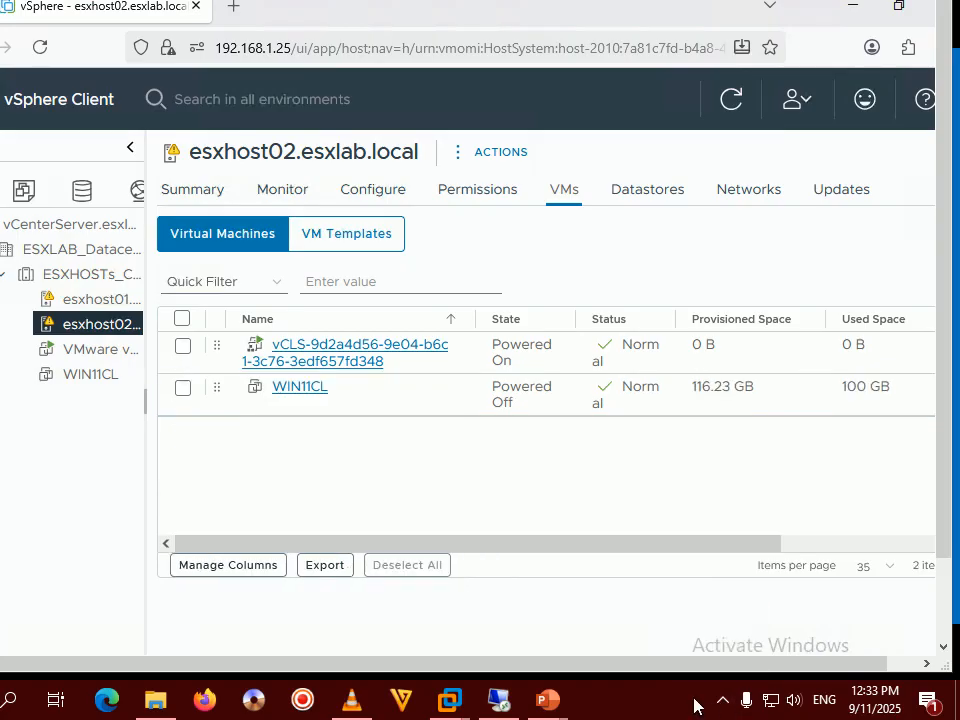
pyautogui.click(724, 702)
pyautogui.click(695, 708)
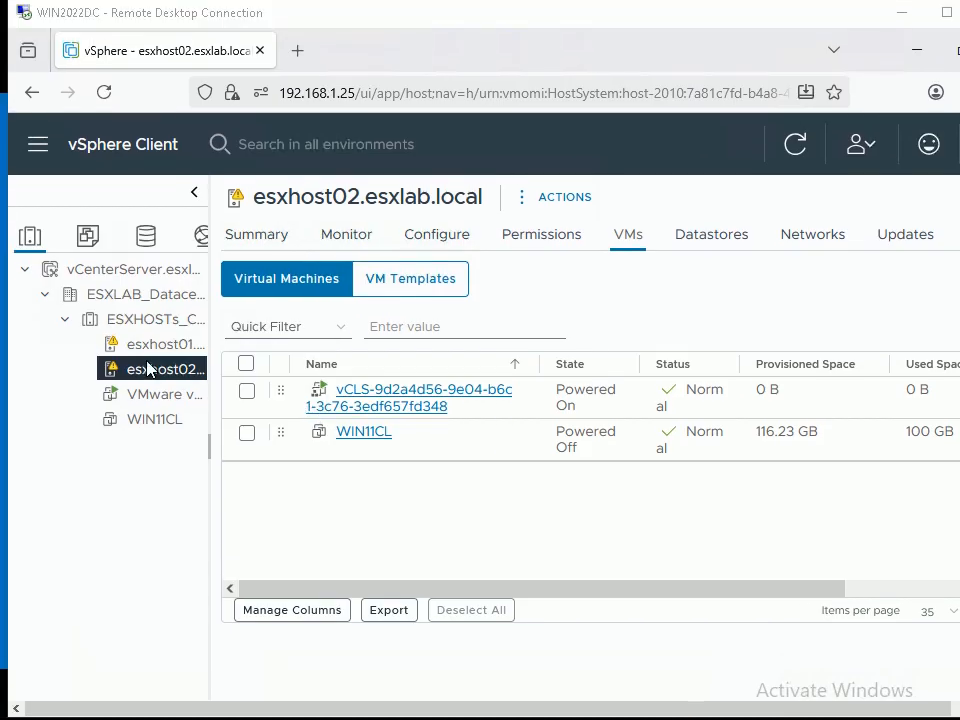
# Check the virtual machines on esxhost01.esxlab.local with the inventory pane widened, and return to the PowerPoint slide show.
pyautogui.click(163, 350)
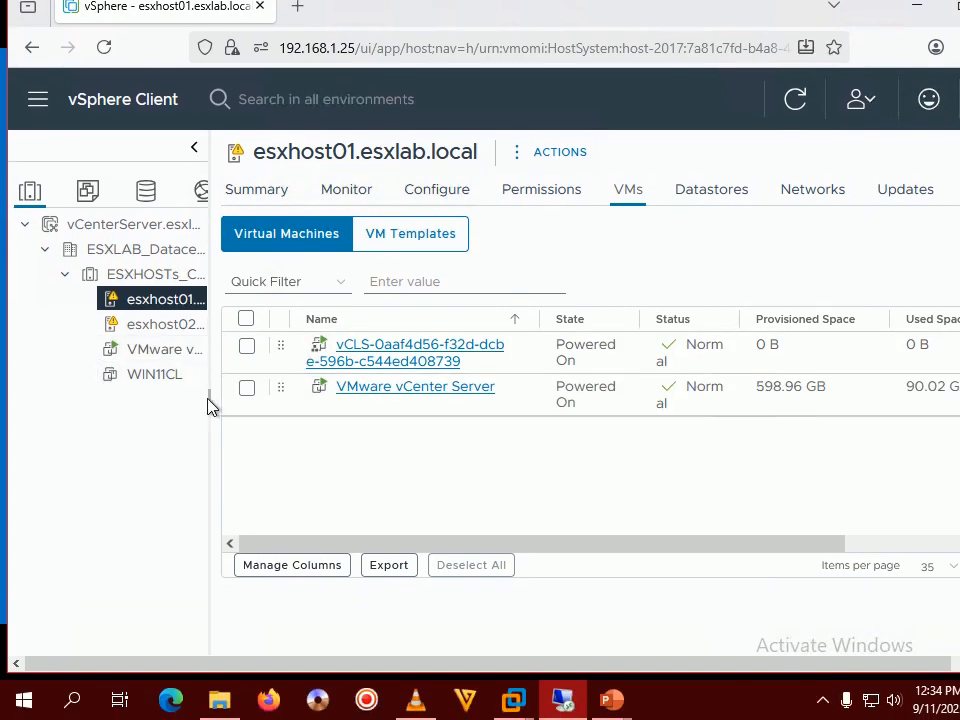
pyautogui.moveTo(208, 396); pyautogui.dragTo(291, 389)
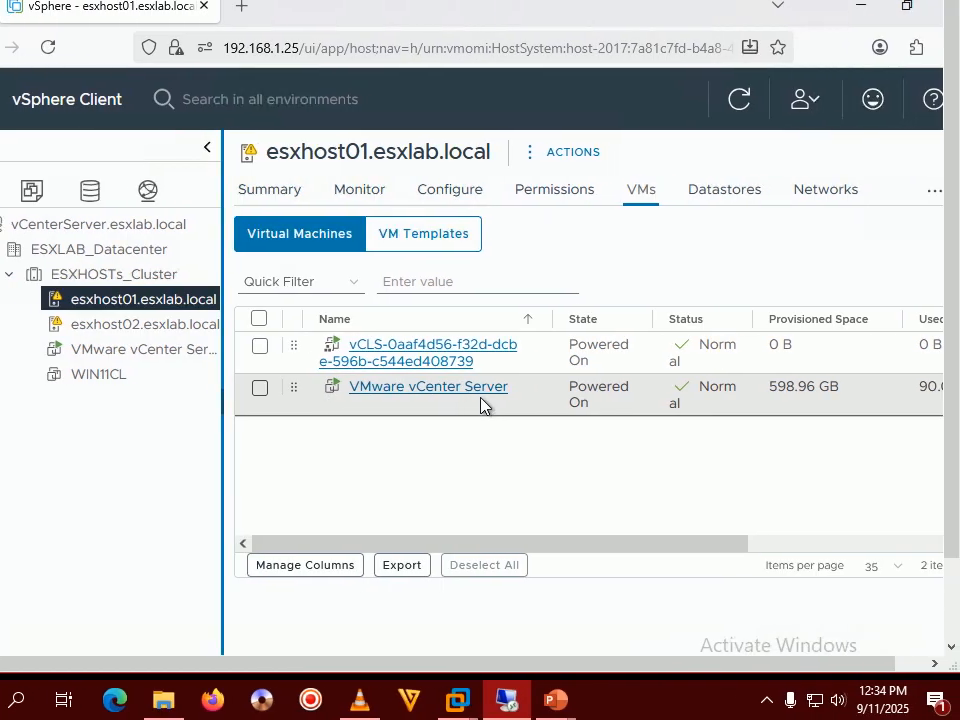
pyautogui.moveTo(547, 706)
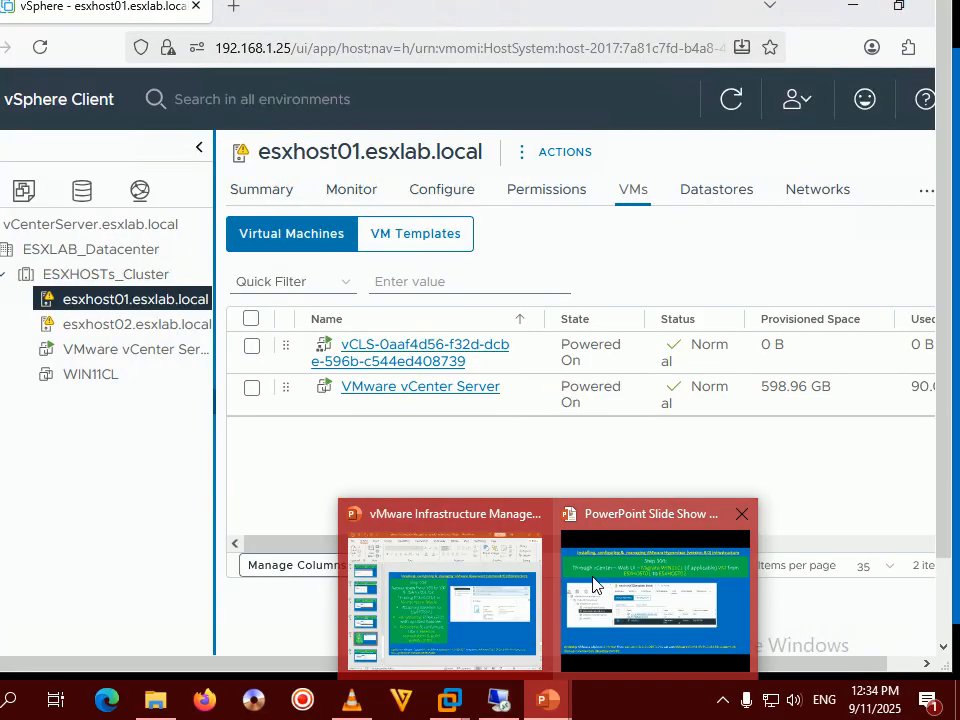
pyautogui.click(653, 600)
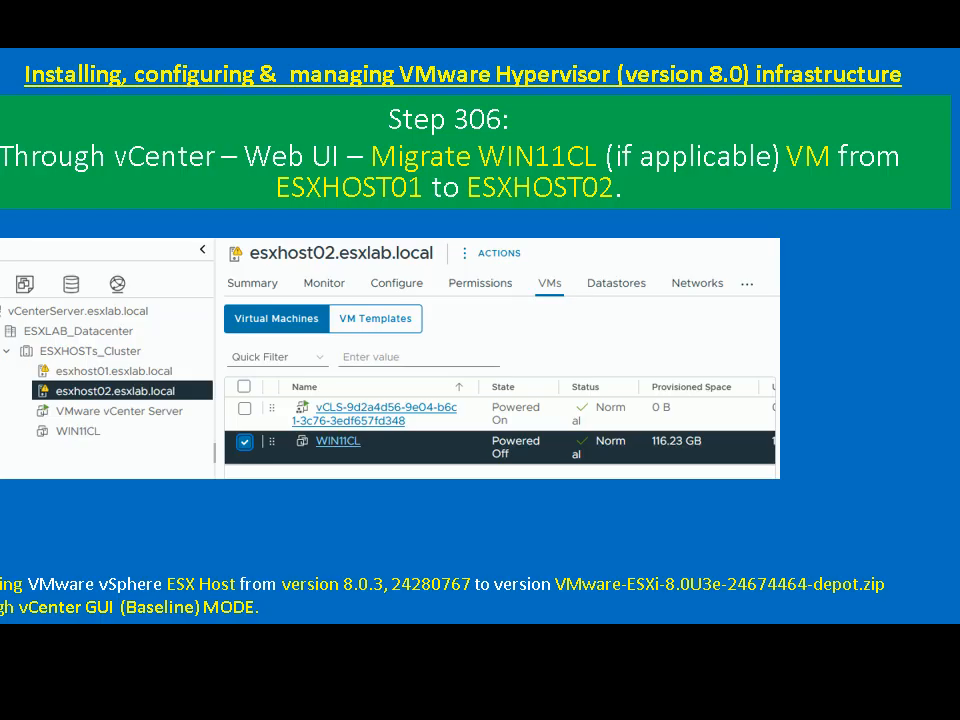